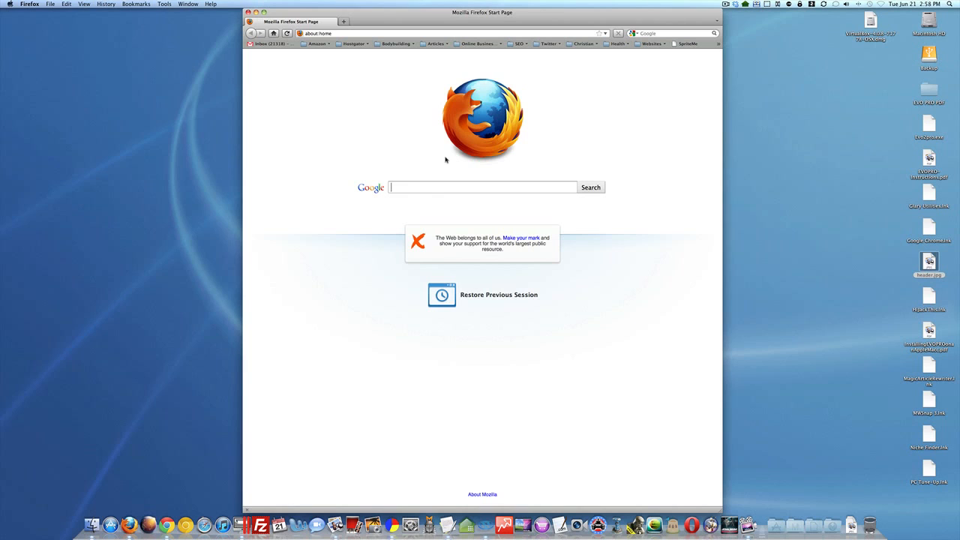
Step: Search the web for "virtualbox download" and open the Downloads page on virtualbox.org
{"action": "type", "text": "vir"}
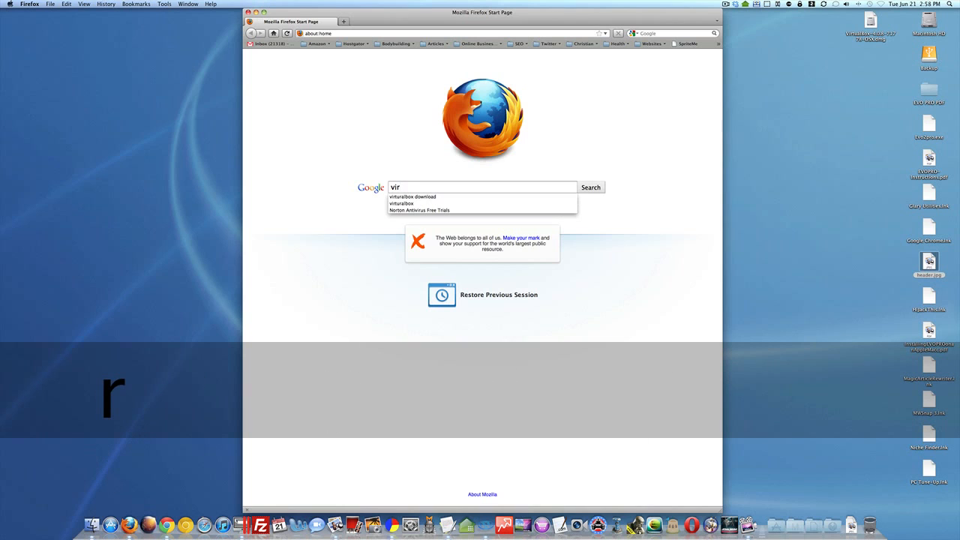
{"action": "type", "text": "tualbox"}
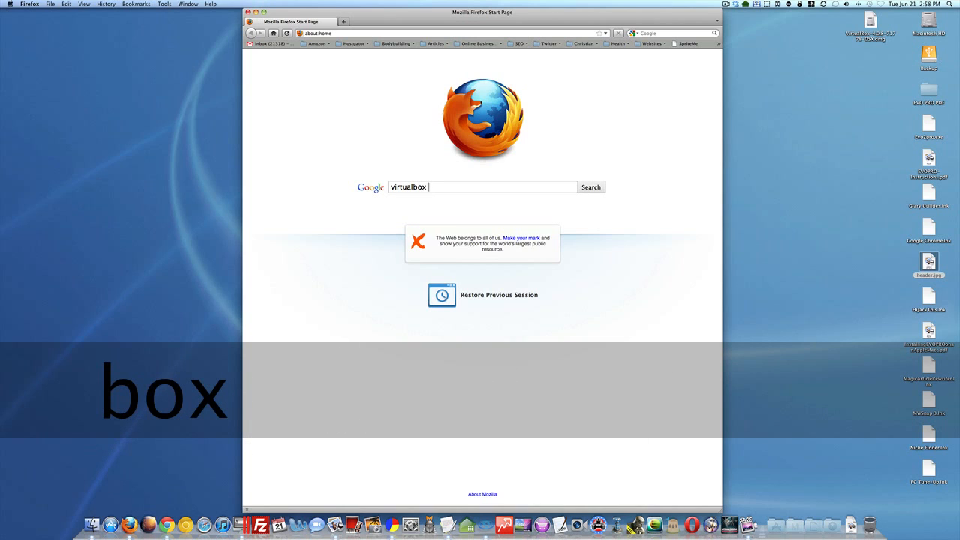
{"action": "type", "text": " downloa"}
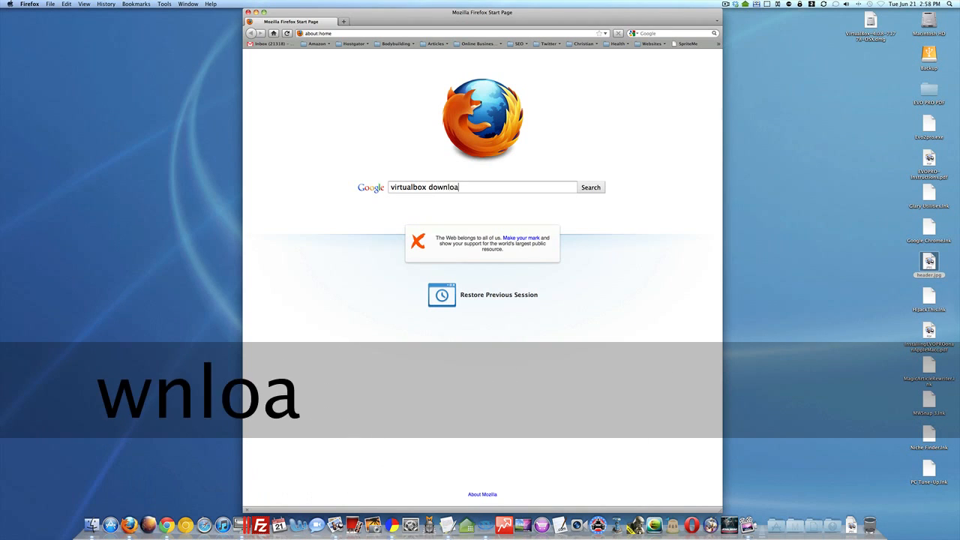
{"action": "type", "text": "d"}
{"action": "key", "text": "Return"}
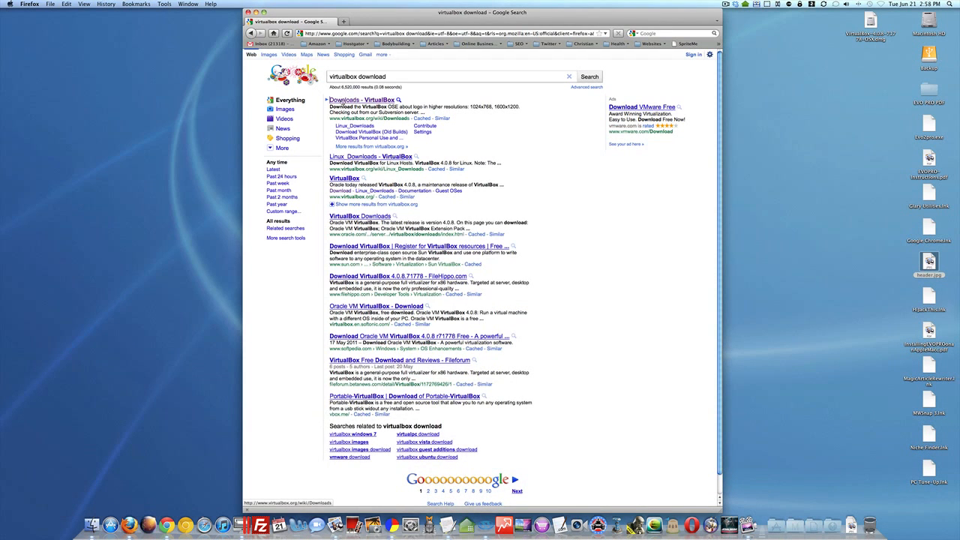
{"action": "left_click", "coordinate": [347, 100]}
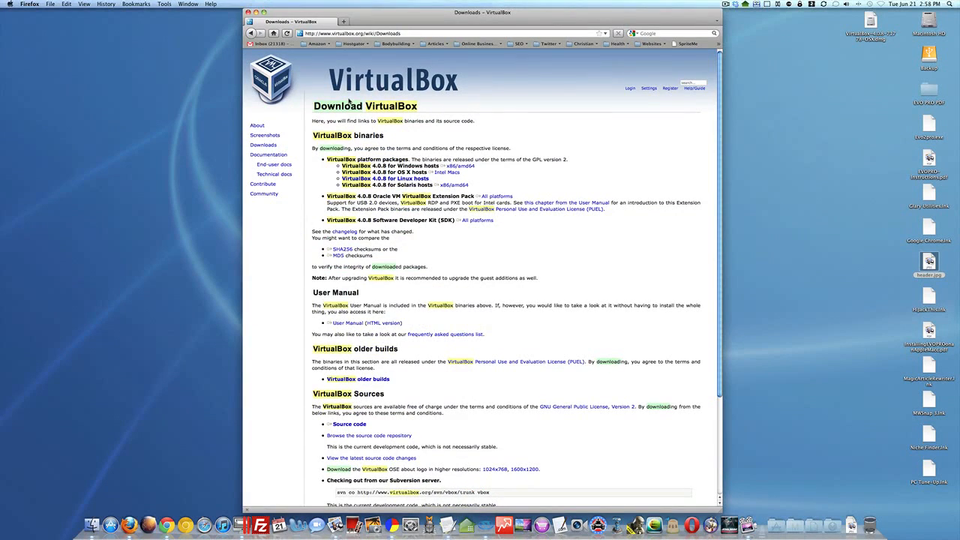
Step: Download the VirtualBox 4.0.8 package for OS X hosts on Intel Macs into the Downloads folder and close the browser windows
{"action": "left_click", "coordinate": [446, 172]}
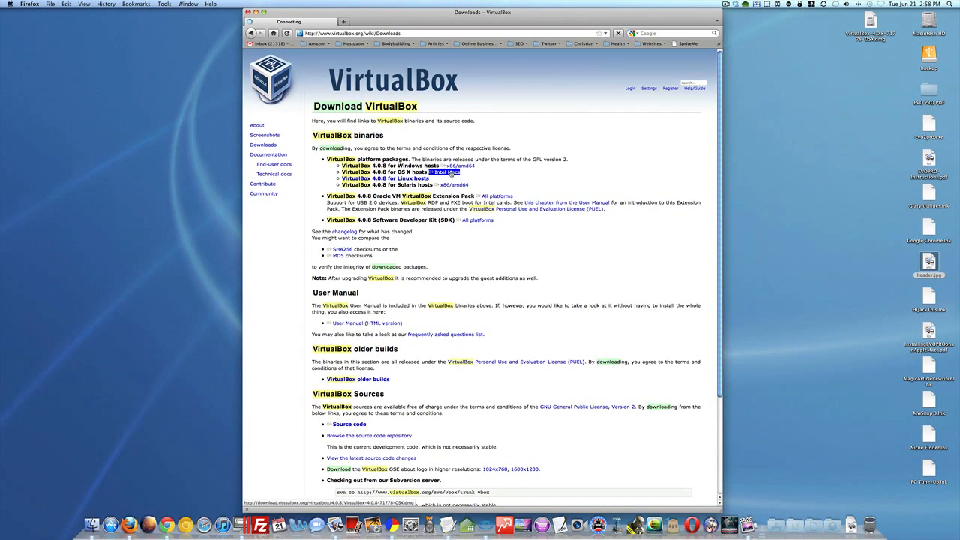
{"action": "left_click", "coordinate": [629, 302]}
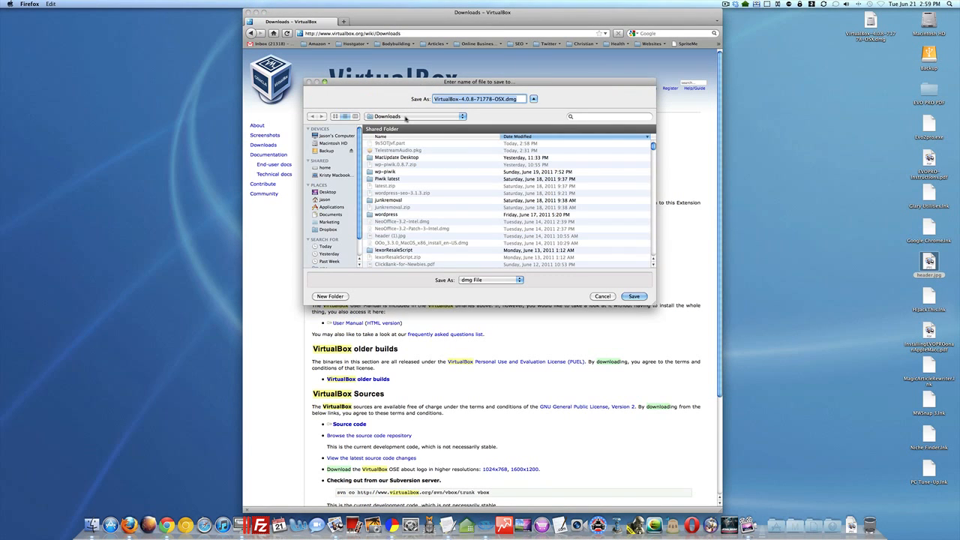
{"action": "left_click", "coordinate": [634, 297]}
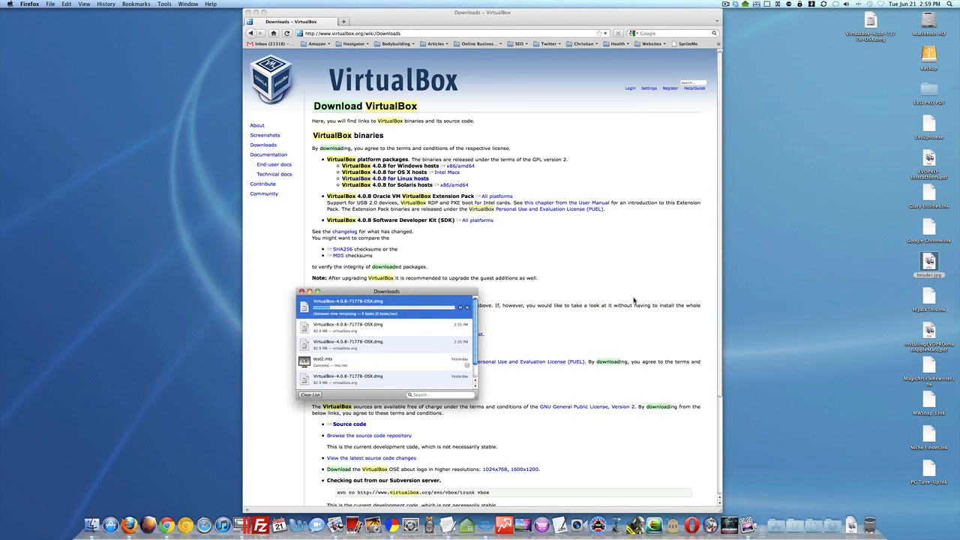
{"action": "left_click", "coordinate": [301, 291]}
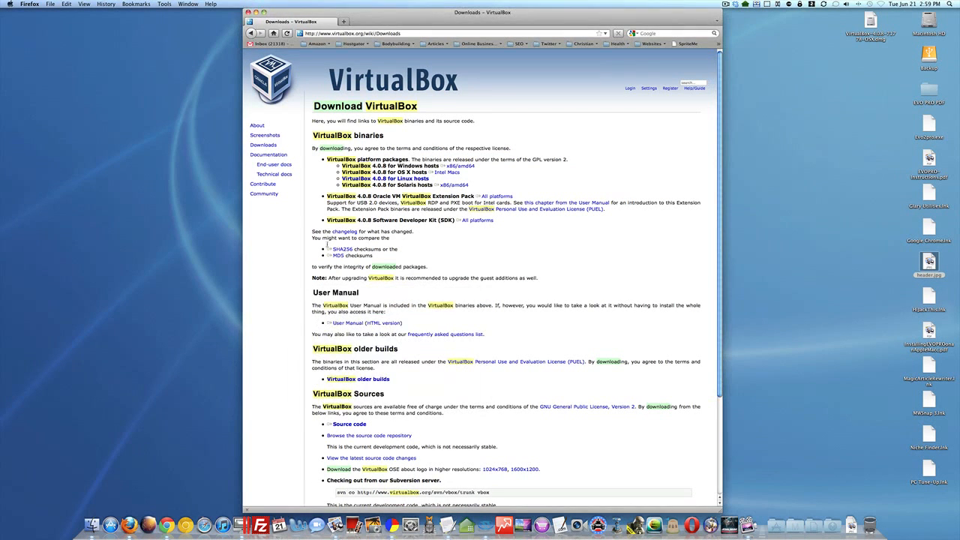
{"action": "left_click", "coordinate": [249, 13]}
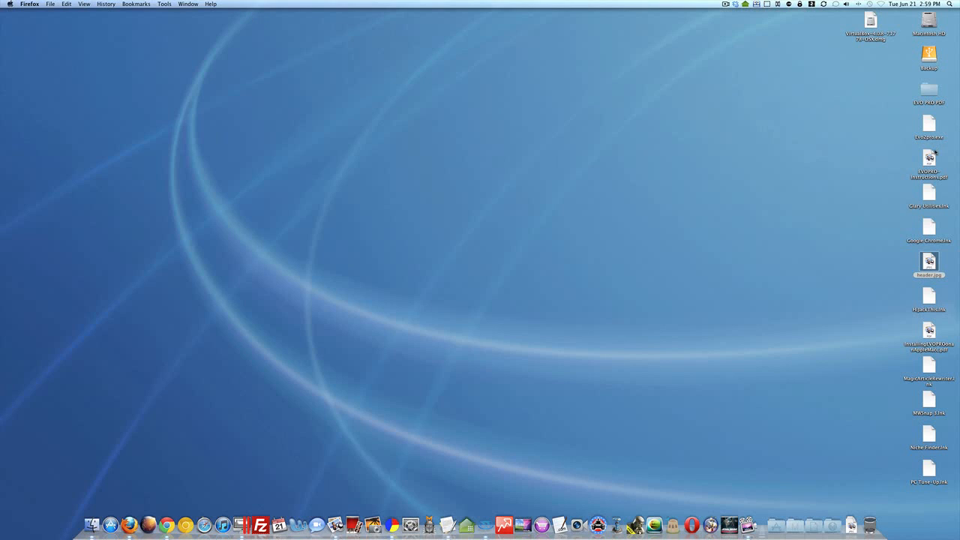
Step: Search the Mac with Spotlight for "vir" to locate the downloaded VirtualBox disk image
{"action": "left_click_drag", "start_coordinate": [872, 24], "coordinate": [466, 208]}
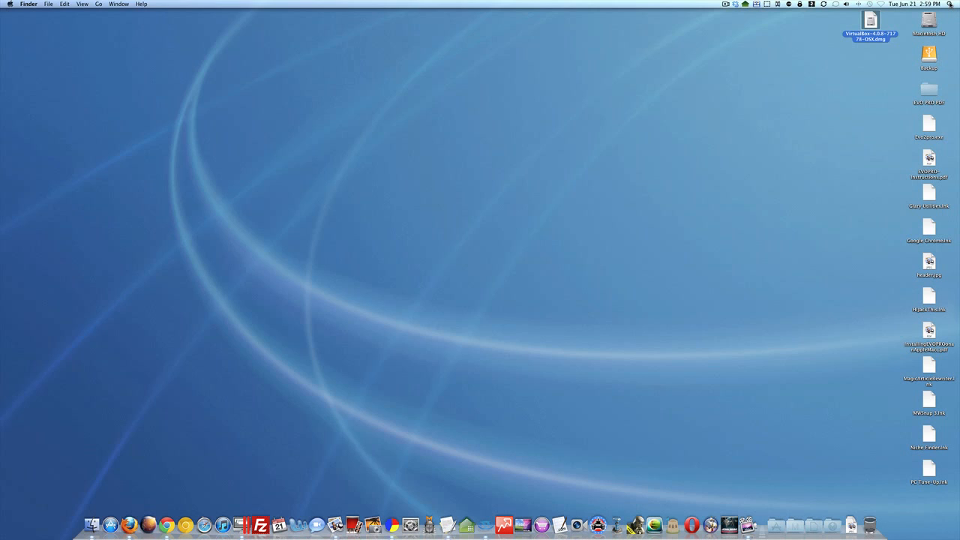
{"action": "left_click", "coordinate": [953, 4]}
{"action": "type", "text": "vi"}
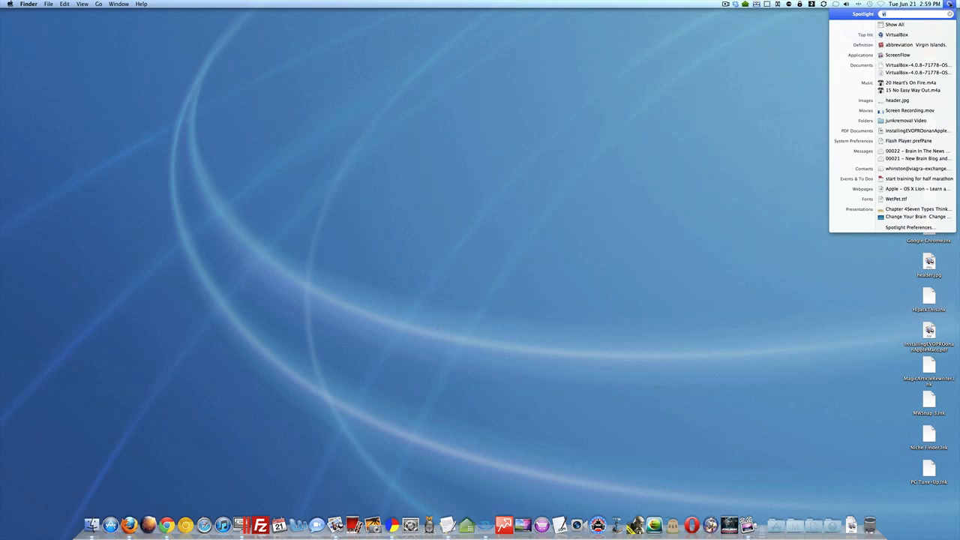
{"action": "type", "text": "r"}
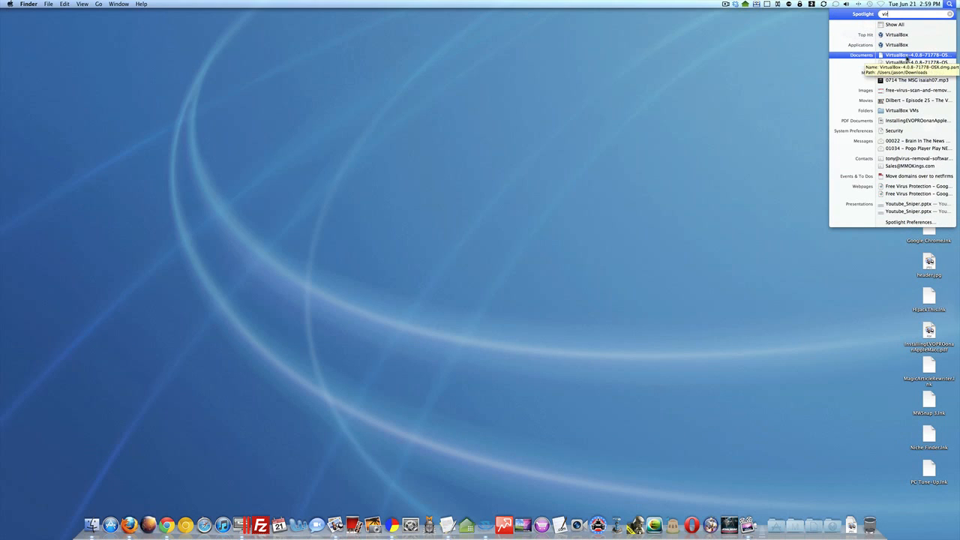
{"action": "left_click", "coordinate": [794, 51]}
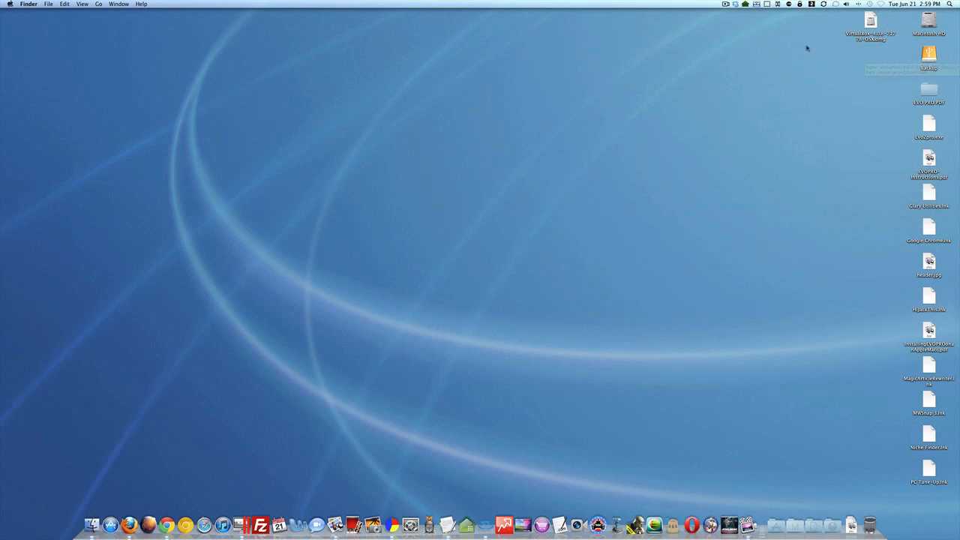
Step: Open the VirtualBox disk image from the desktop and launch VirtualBox.mpkg, allowing its compatibility check to run
{"action": "left_click", "coordinate": [870, 23]}
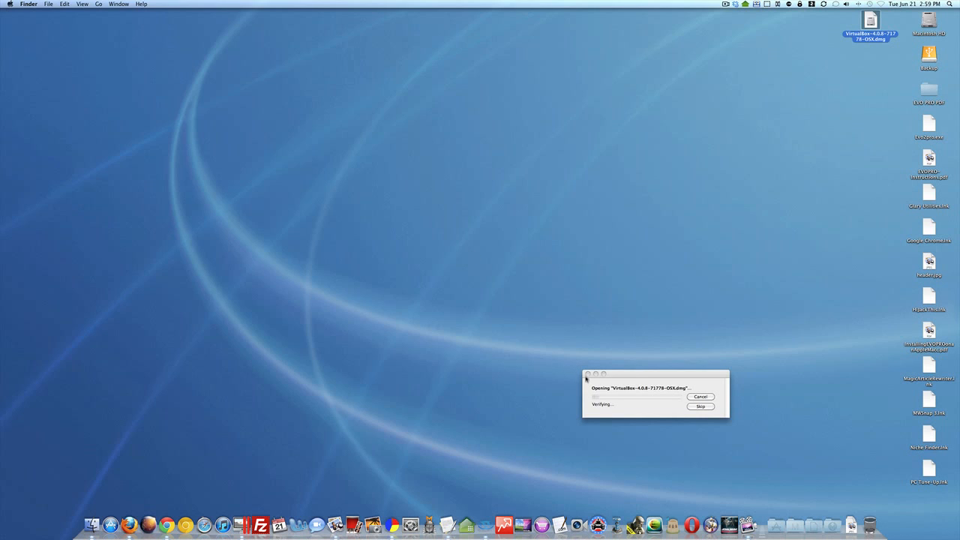
{"action": "left_click_drag", "start_coordinate": [632, 375], "coordinate": [459, 297]}
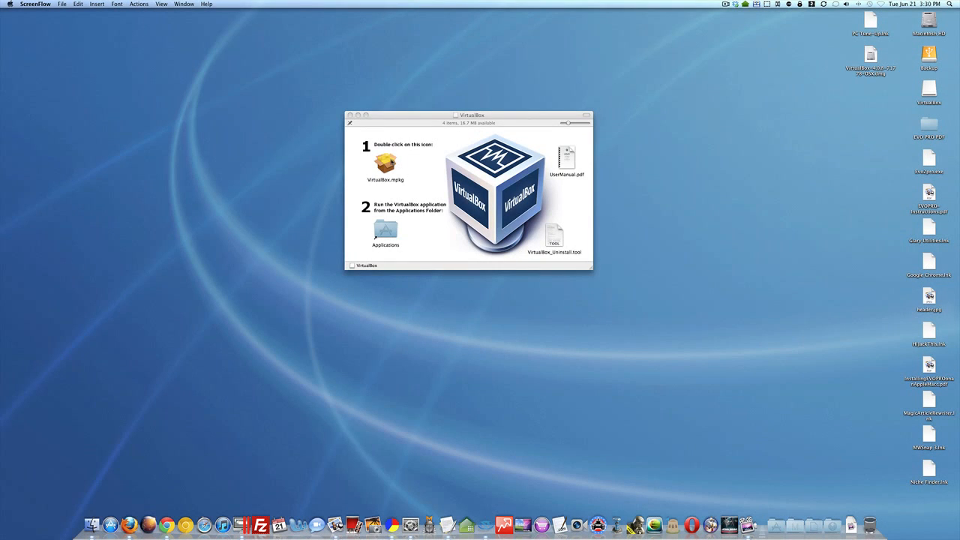
{"action": "double_click", "coordinate": [386, 163]}
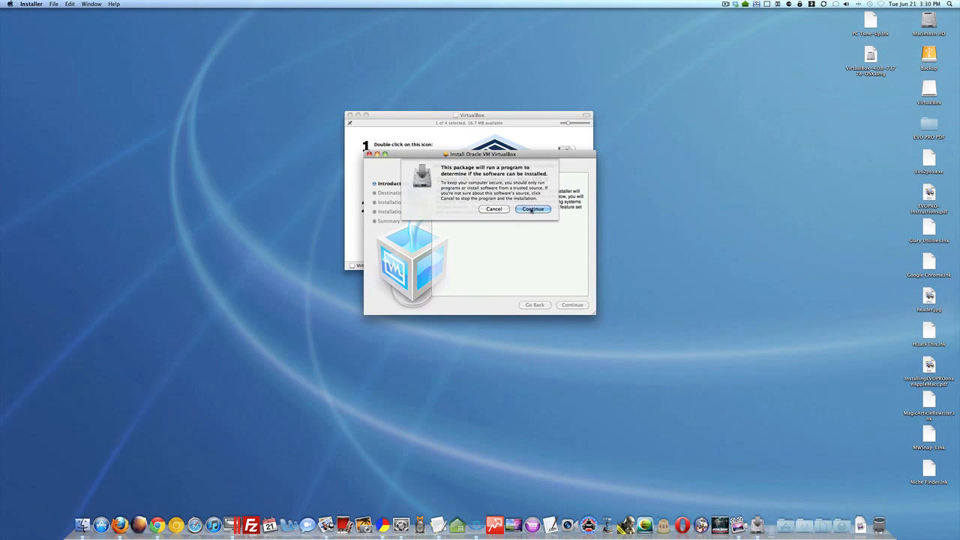
{"action": "left_click", "coordinate": [532, 209]}
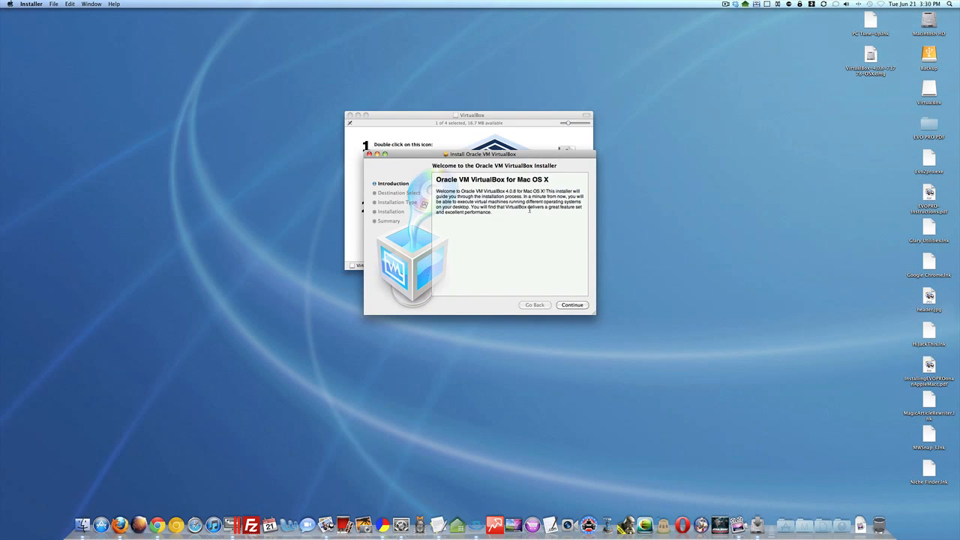
Step: Install Oracle VM VirtualBox on Macintosh HD, authorizing the installation with the account password
{"action": "left_click", "coordinate": [573, 305]}
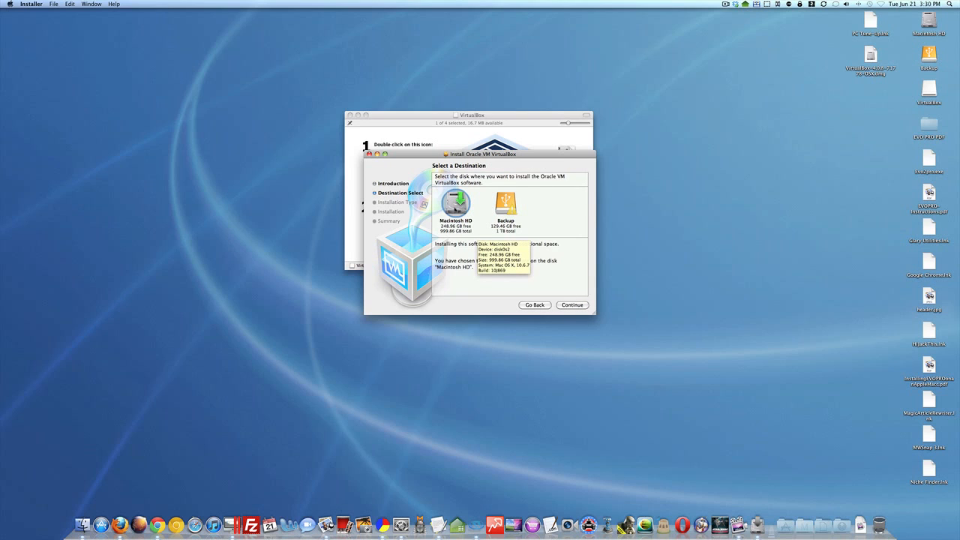
{"action": "left_click", "coordinate": [574, 305]}
{"action": "left_click", "coordinate": [576, 305]}
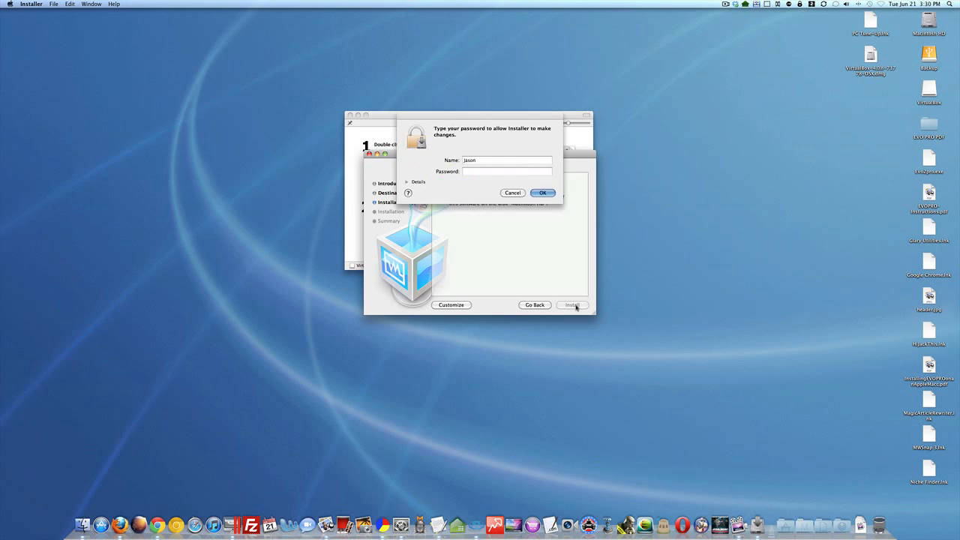
{"action": "type", "text": "••••••••"}
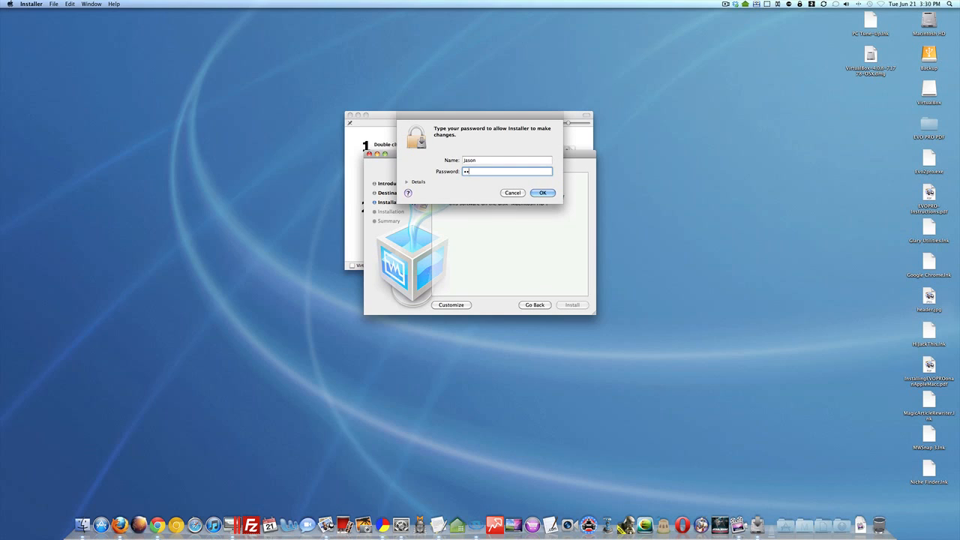
{"action": "key", "text": "Return"}
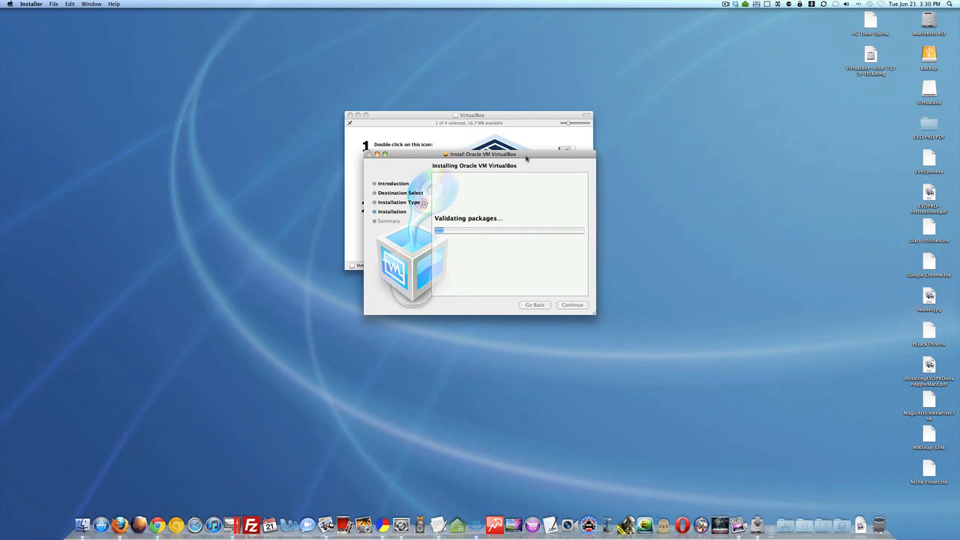
{"action": "left_click_drag", "start_coordinate": [526, 157], "coordinate": [515, 156]}
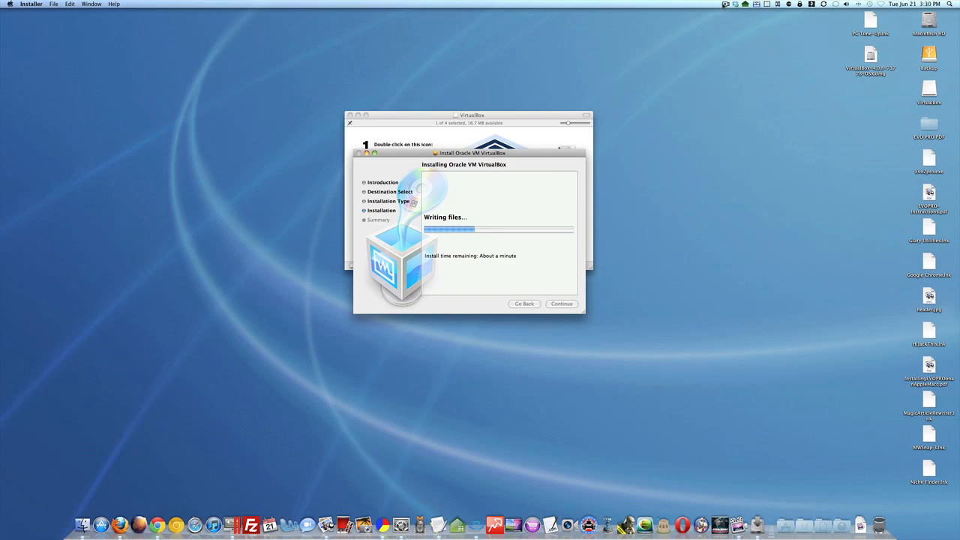
{"action": "left_click", "coordinate": [725, 5]}
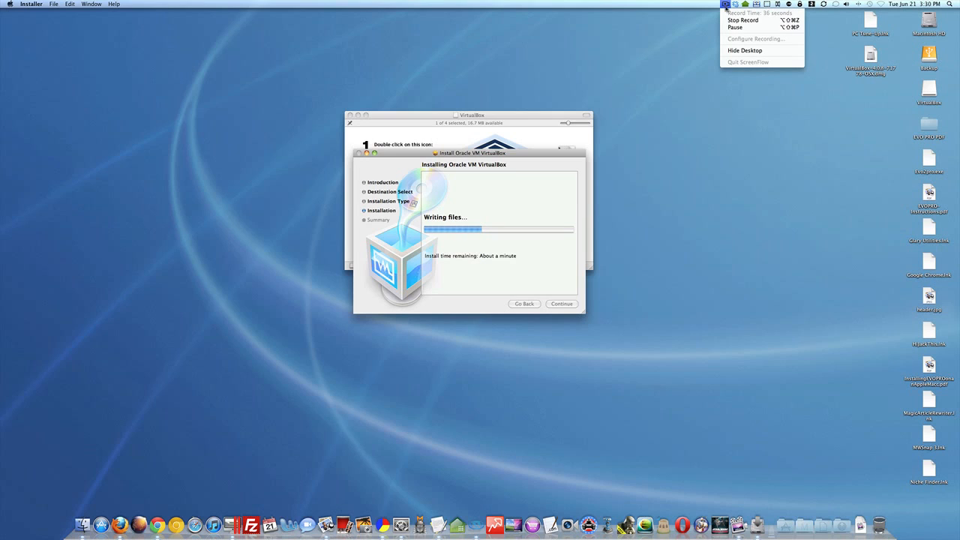
{"action": "left_click", "coordinate": [731, 21]}
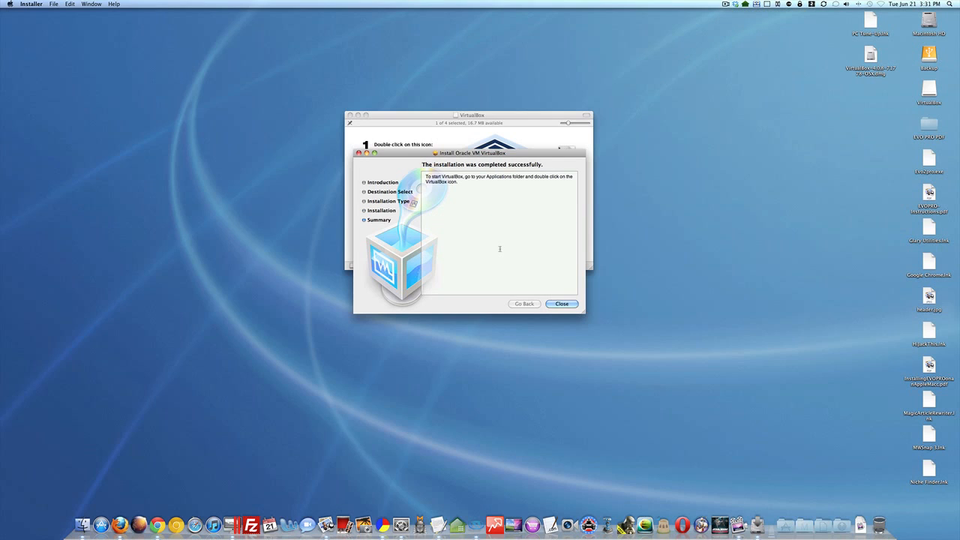
Step: Close the finished installer and the disk image window, and launch the VirtualBox application through a Spotlight search for "vir"
{"action": "left_click", "coordinate": [562, 305]}
{"action": "left_click", "coordinate": [350, 117]}
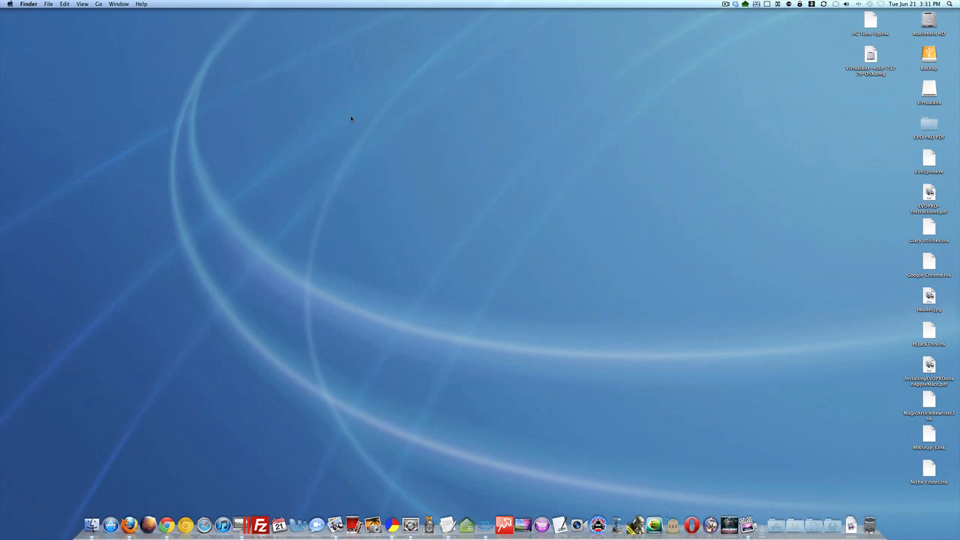
{"action": "key", "text": "super+space"}
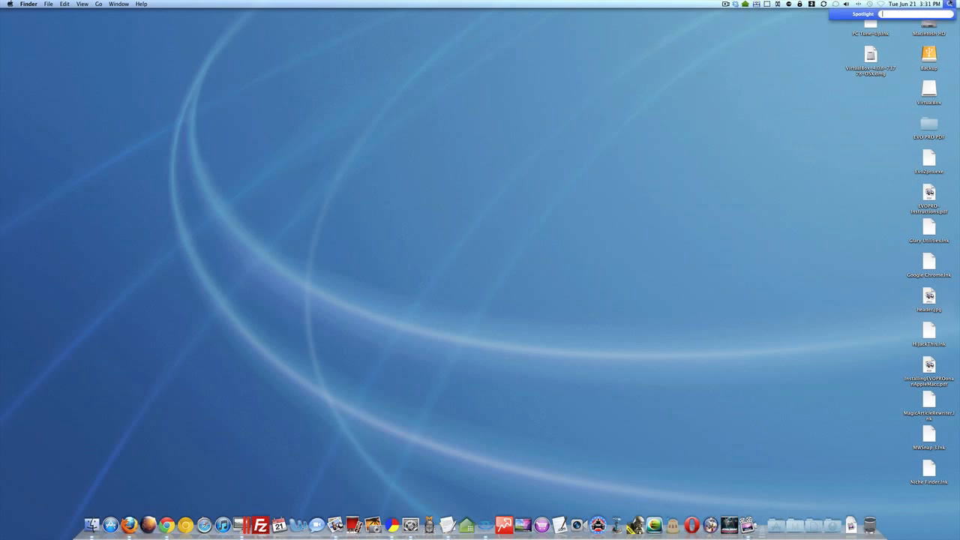
{"action": "type", "text": "vir"}
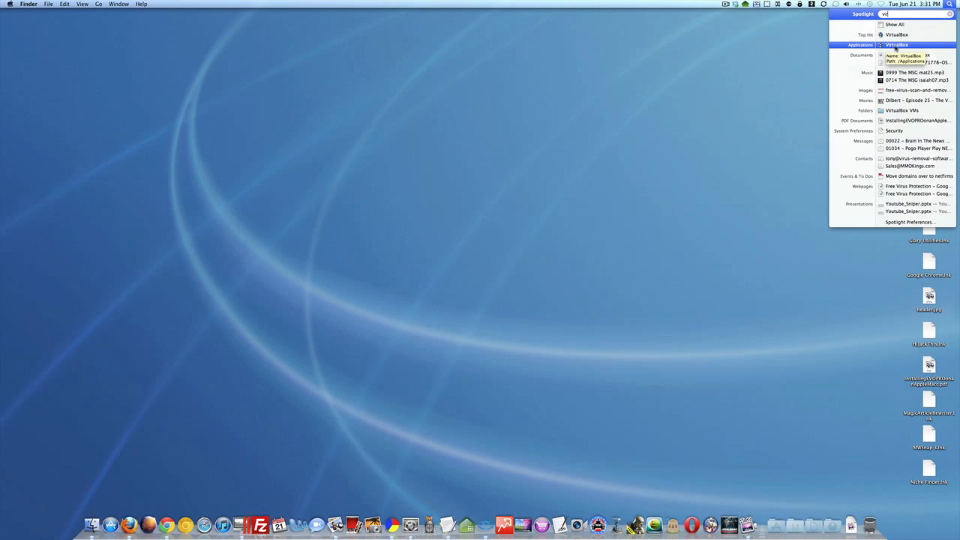
{"action": "left_click", "coordinate": [897, 46]}
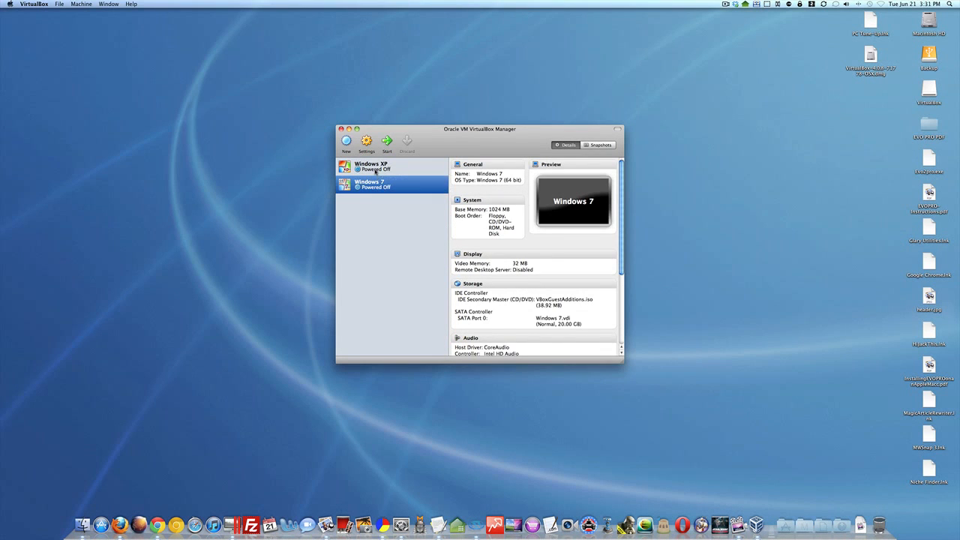
Step: Start a new virtual machine named "Windows 7" with Microsoft Windows as operating system and Windows 7 (64 bit) as version
{"action": "left_click", "coordinate": [347, 142]}
{"action": "left_click", "coordinate": [592, 325]}
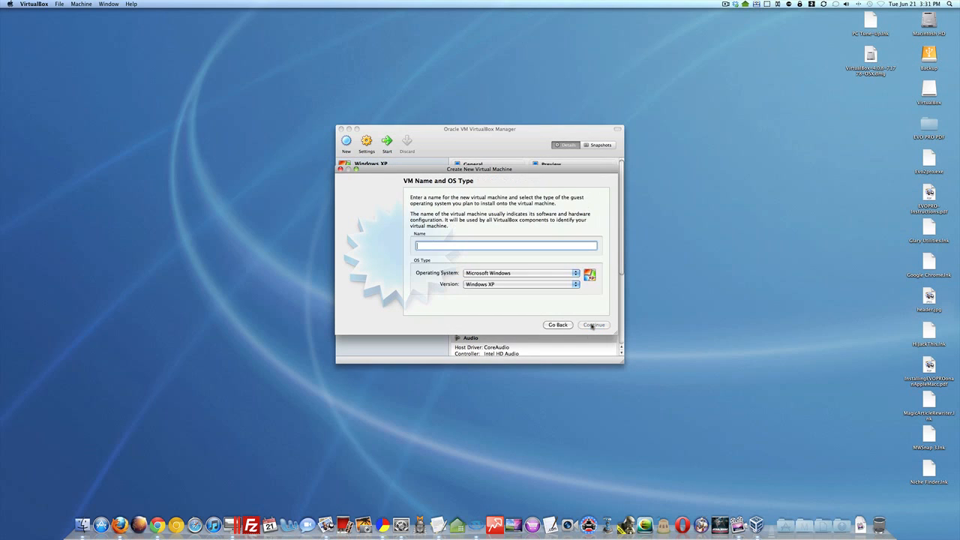
{"action": "type", "text": "Windows 7"}
{"action": "left_click", "coordinate": [503, 286]}
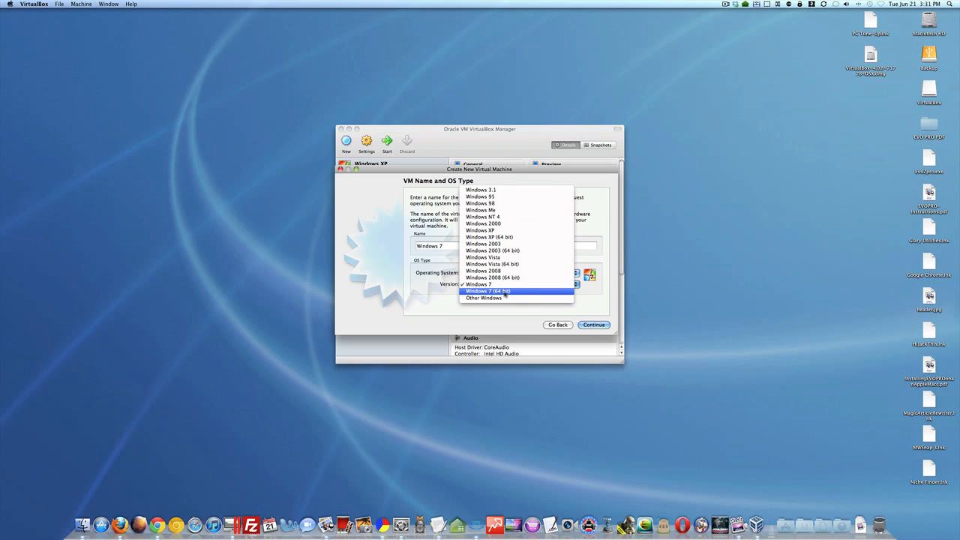
{"action": "left_click", "coordinate": [505, 292]}
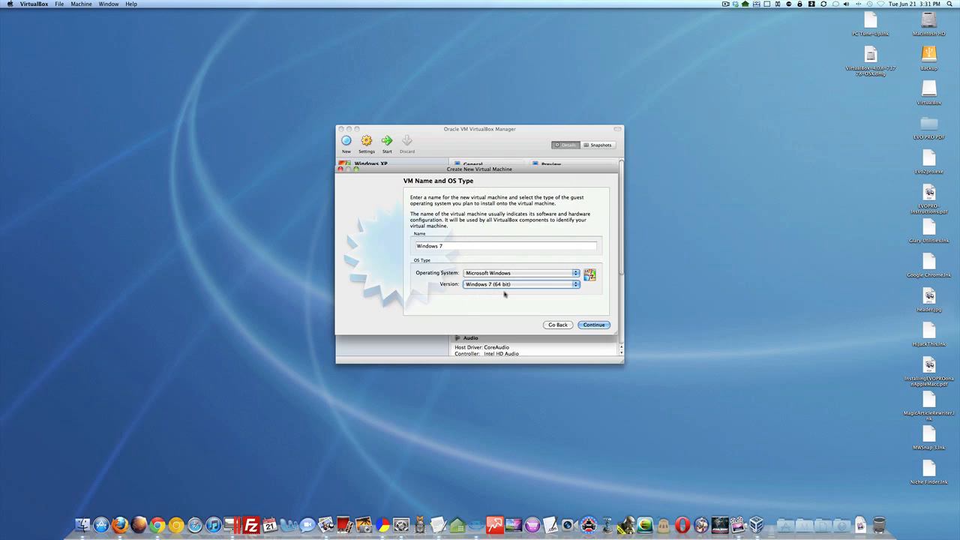
{"action": "left_click", "coordinate": [589, 326]}
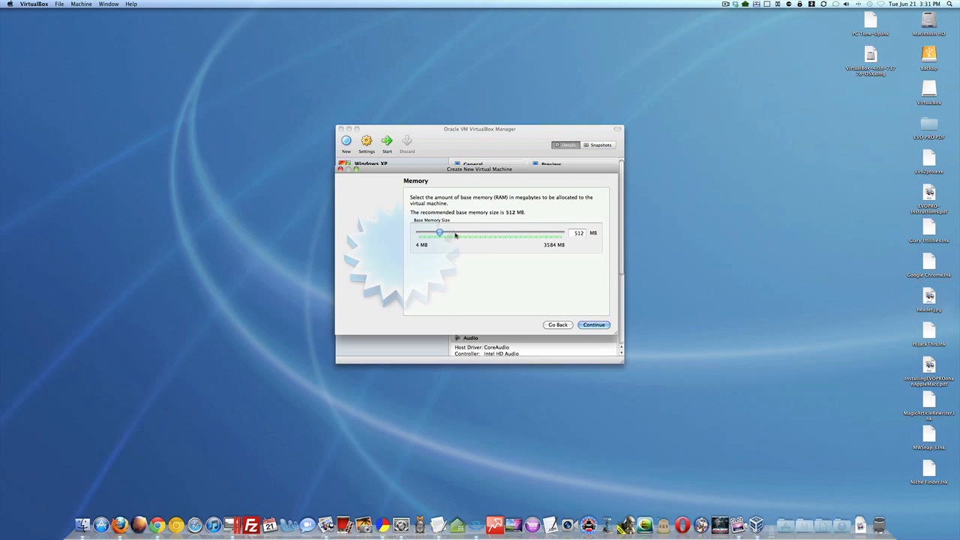
Step: Increase the new virtual machine's base memory size above the recommended amount and accept it
{"action": "left_click_drag", "start_coordinate": [440, 233], "coordinate": [461, 233]}
{"action": "left_click", "coordinate": [584, 233]}
{"action": "left_click", "coordinate": [593, 326]}
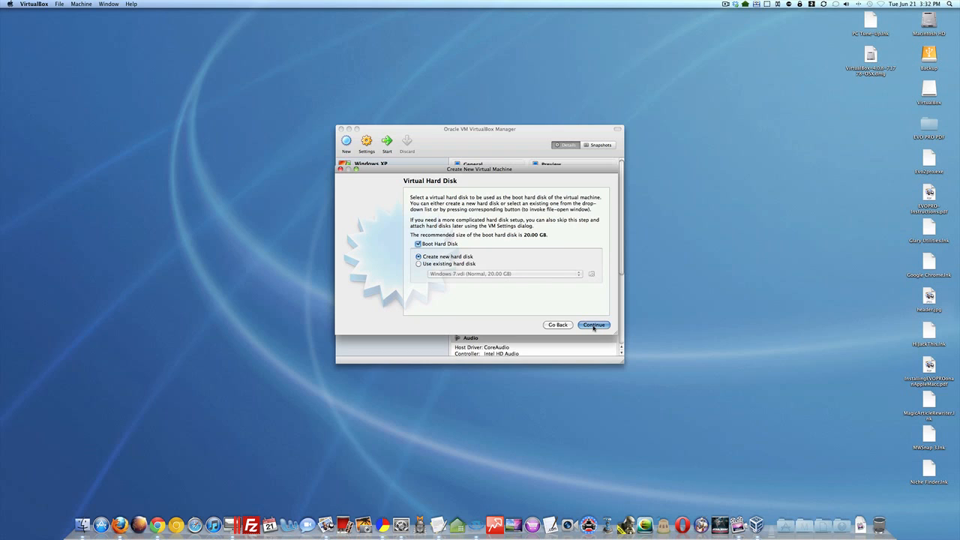
Step: Create a new dynamically expanding boot disk of 20.00 GB for the virtual machine, with the location name "Windows 764"
{"action": "left_click", "coordinate": [594, 325]}
{"action": "left_click", "coordinate": [567, 312]}
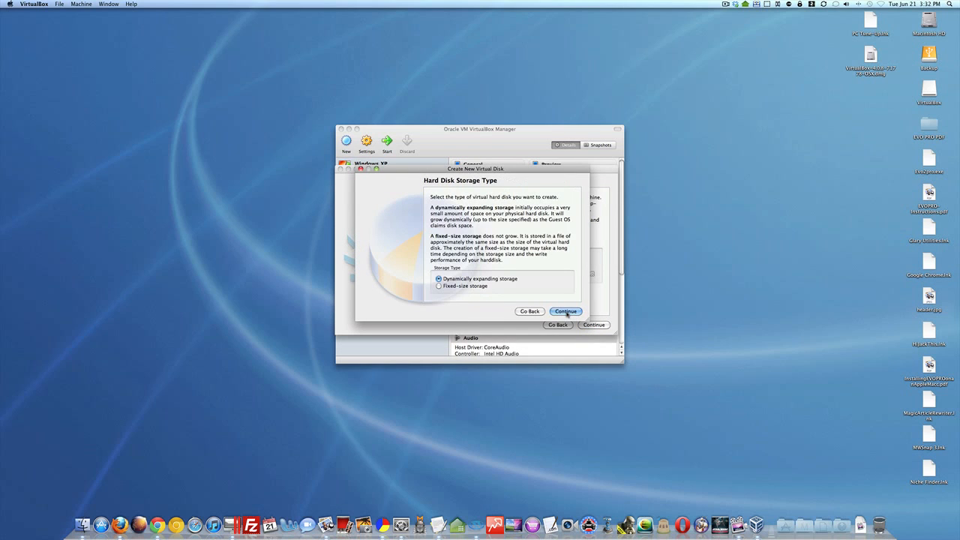
{"action": "left_click", "coordinate": [567, 311]}
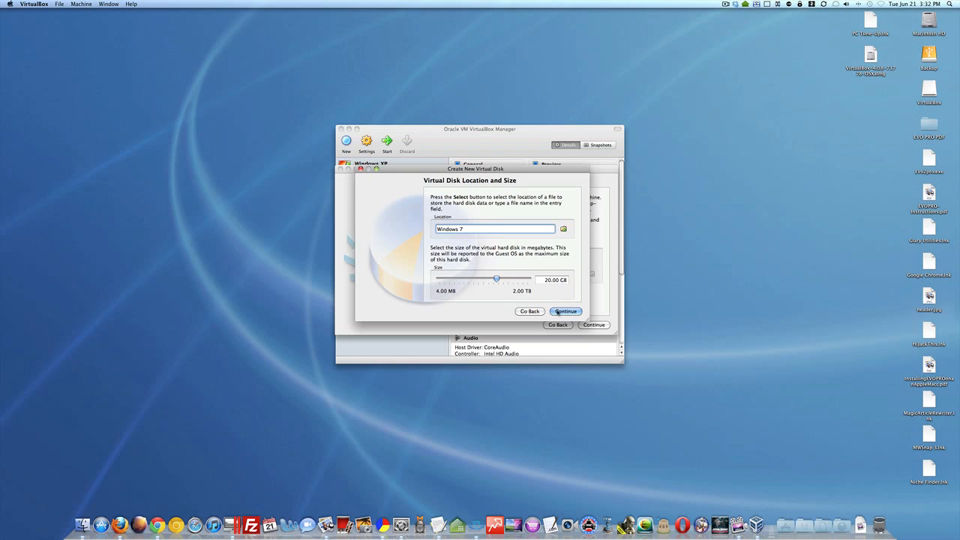
{"action": "left_click", "coordinate": [558, 312]}
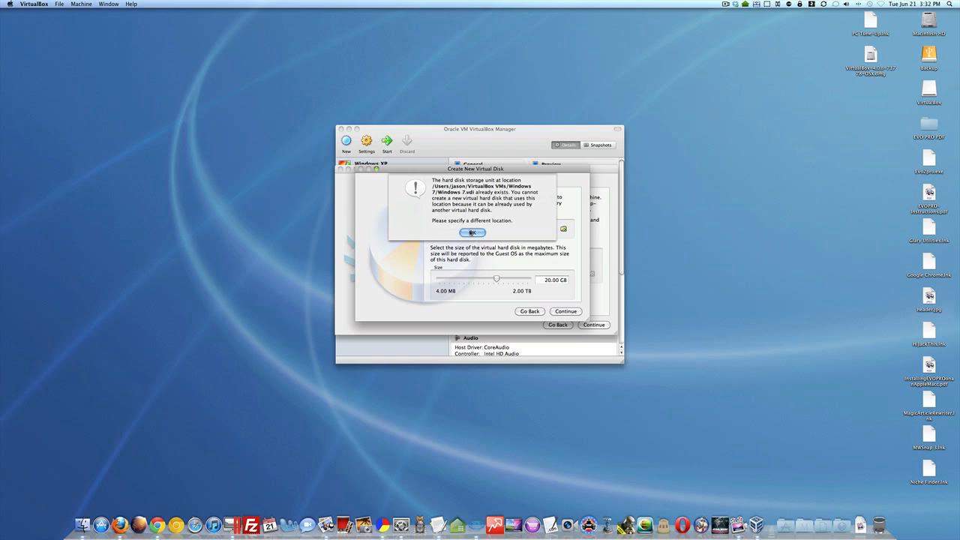
{"action": "left_click", "coordinate": [472, 232]}
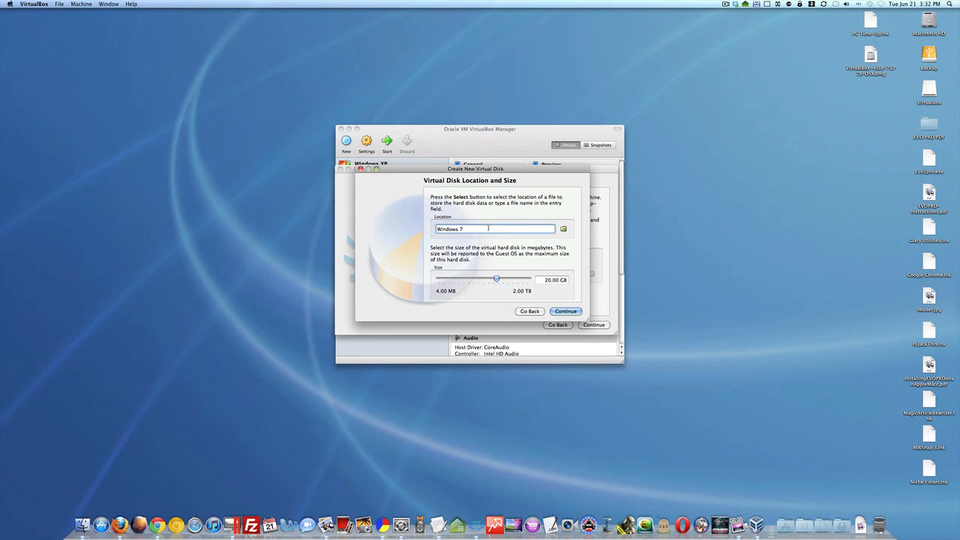
{"action": "type", "text": "64"}
{"action": "left_click", "coordinate": [562, 311]}
{"action": "left_click", "coordinate": [562, 311]}
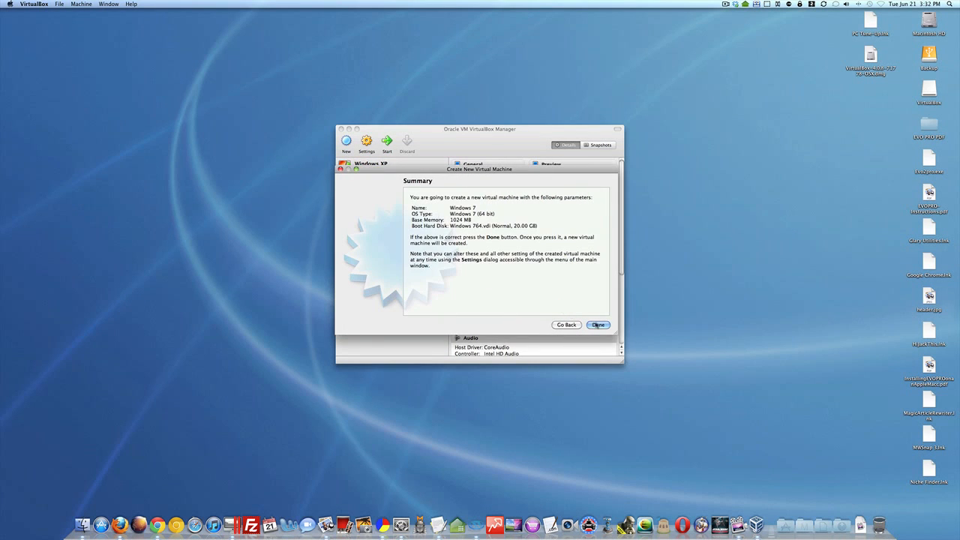
Step: Try to finish creating the Windows 7 virtual machine with Windows 764.vdi as its boot hard disk
{"action": "left_click", "coordinate": [597, 324]}
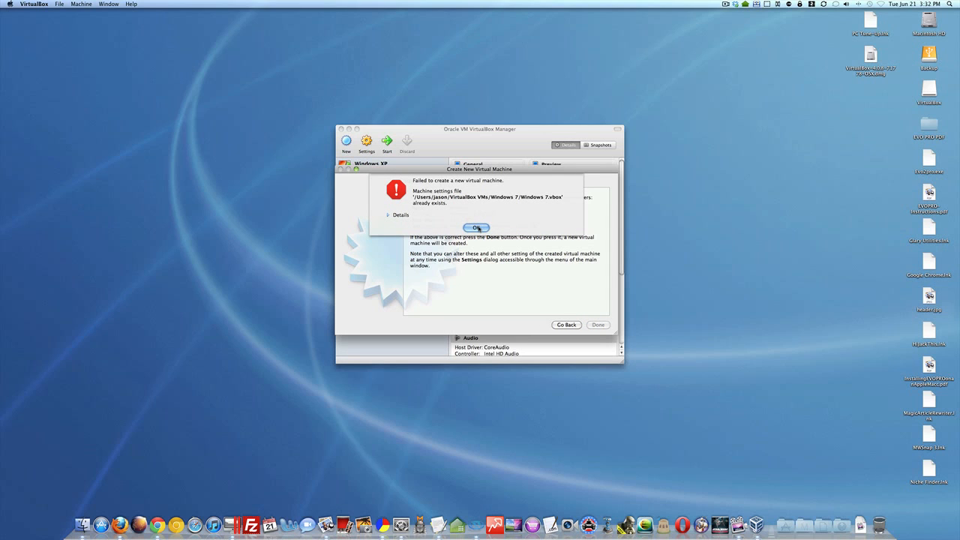
{"action": "left_click", "coordinate": [477, 228]}
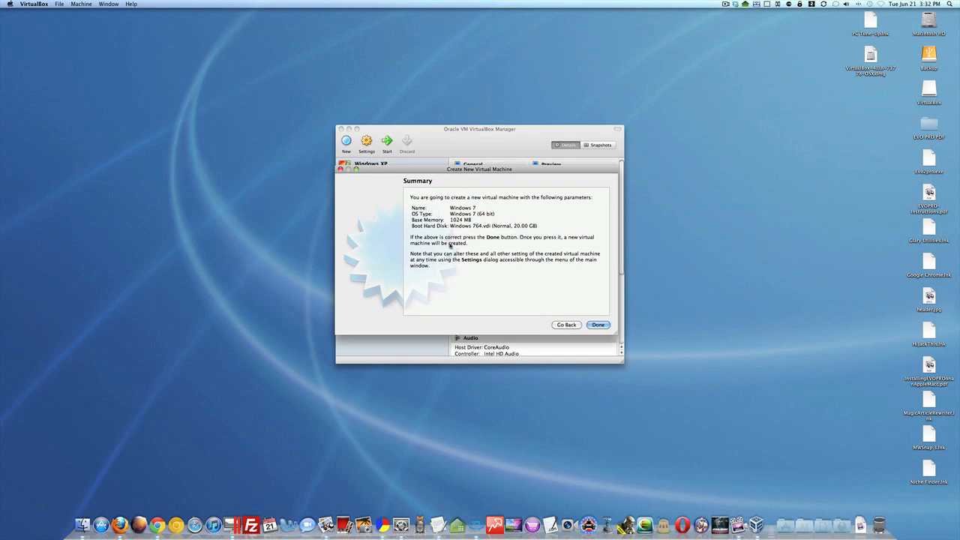
{"action": "left_click", "coordinate": [726, 4]}
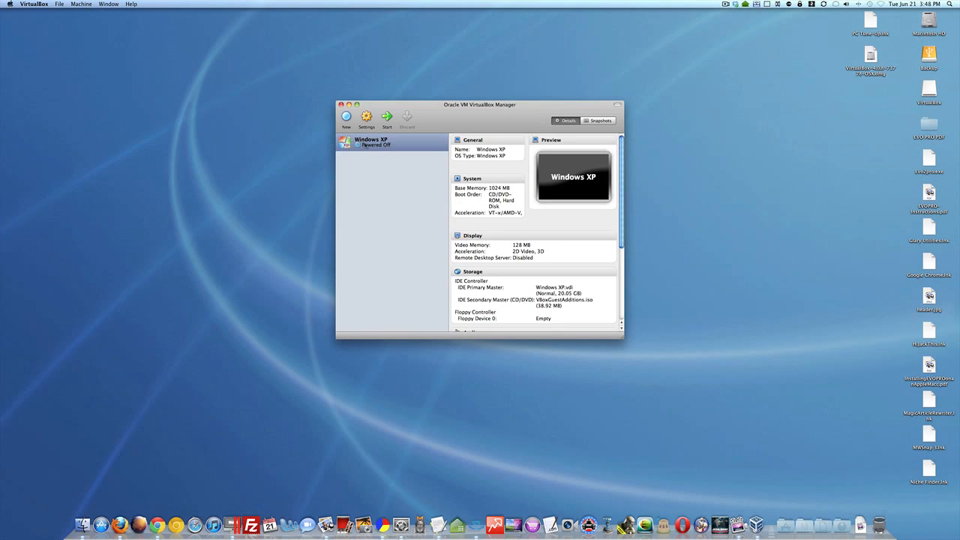
Step: Begin a new virtual machine named "Windows 7" with Microsoft Windows as operating system and Windows 7 (64 bit) as version
{"action": "left_click", "coordinate": [382, 145]}
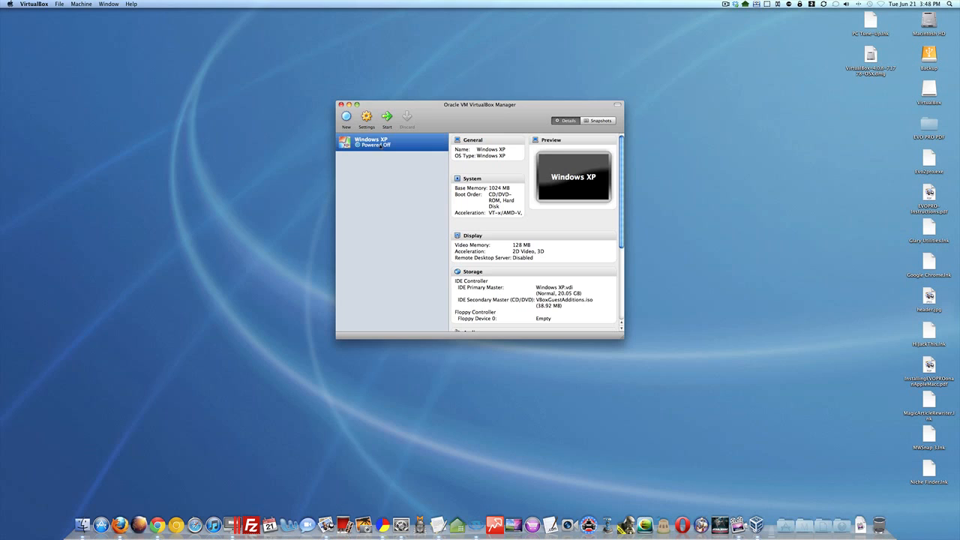
{"action": "left_click", "coordinate": [346, 117]}
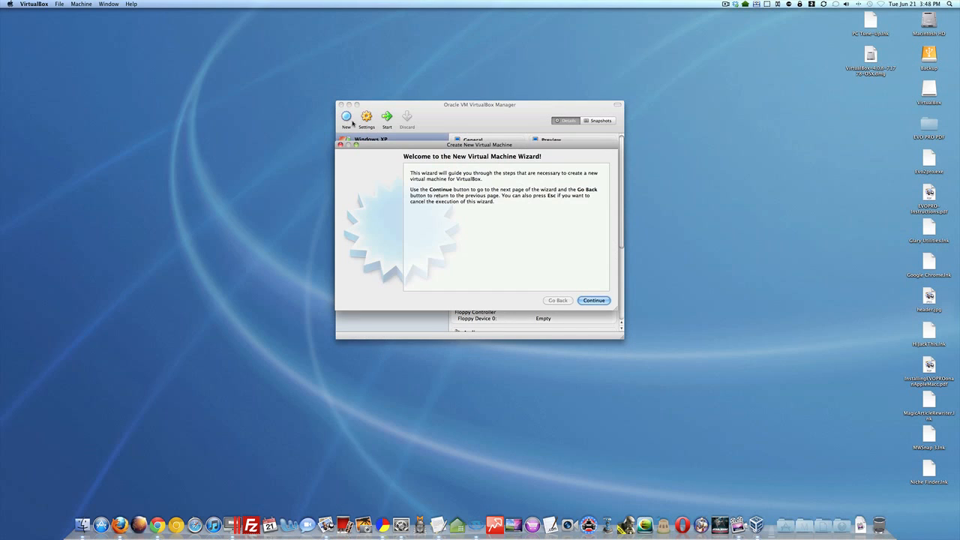
{"action": "left_click", "coordinate": [596, 301]}
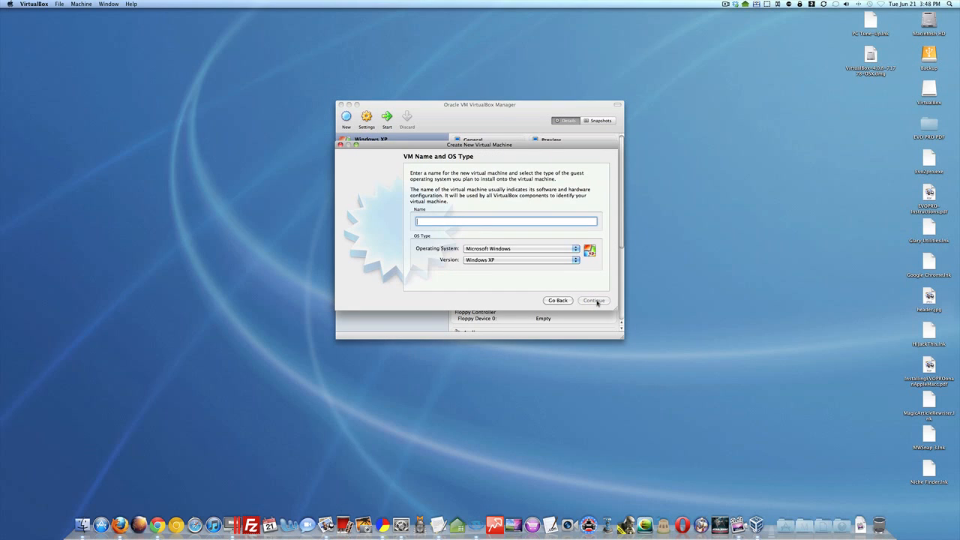
{"action": "type", "text": "Windows 7"}
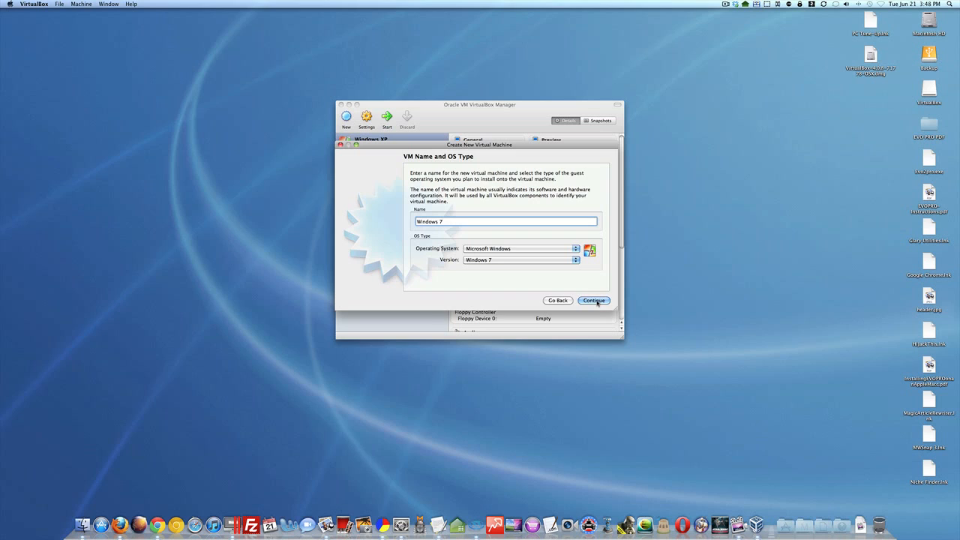
{"action": "left_click", "coordinate": [496, 262]}
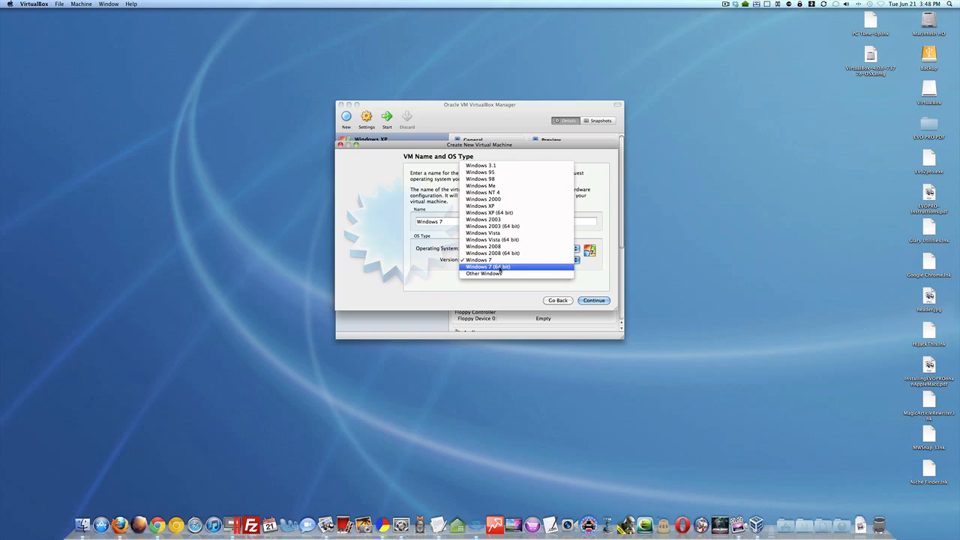
{"action": "left_click", "coordinate": [499, 268]}
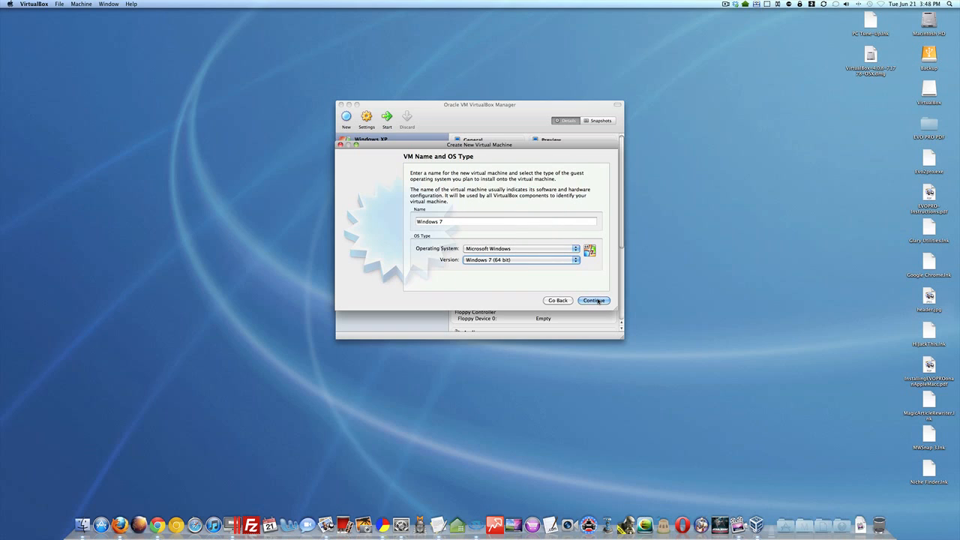
{"action": "left_click", "coordinate": [599, 302]}
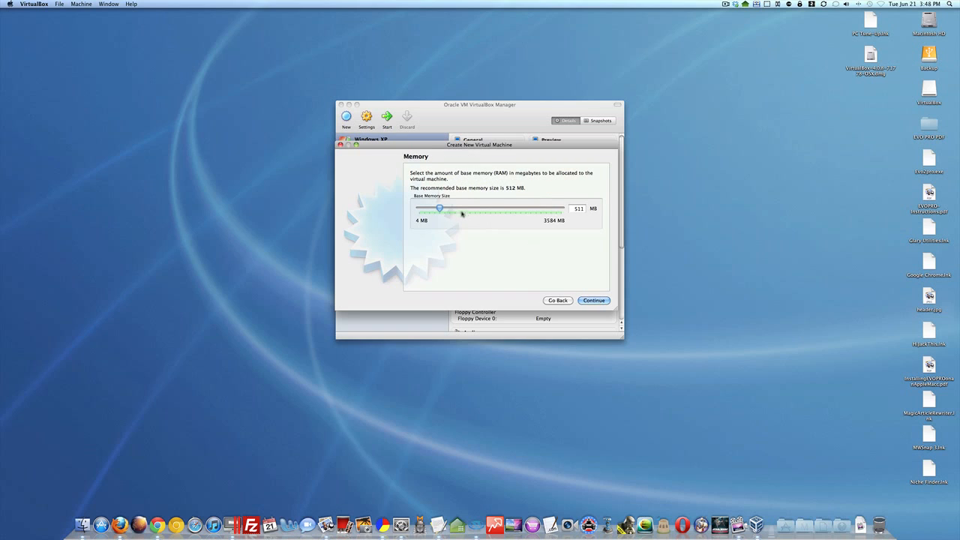
Step: Set the virtual machine's base memory size to 1024 MB
{"action": "double_click", "coordinate": [579, 209]}
{"action": "type", "text": "1024"}
{"action": "left_click", "coordinate": [594, 301]}
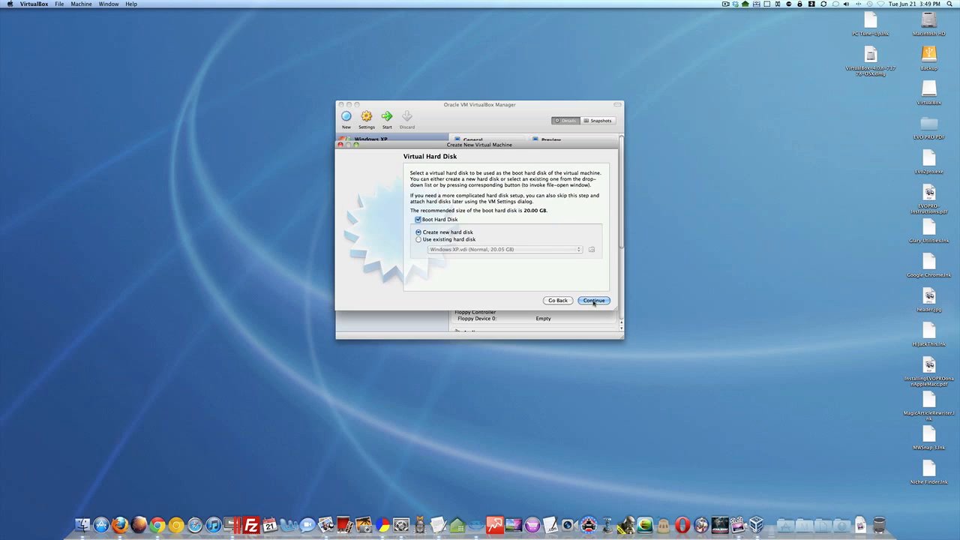
Step: Create a dynamically expanding 20.00 GB boot hard disk named "Windows 7" and finish creating the virtual machine
{"action": "left_click", "coordinate": [594, 301]}
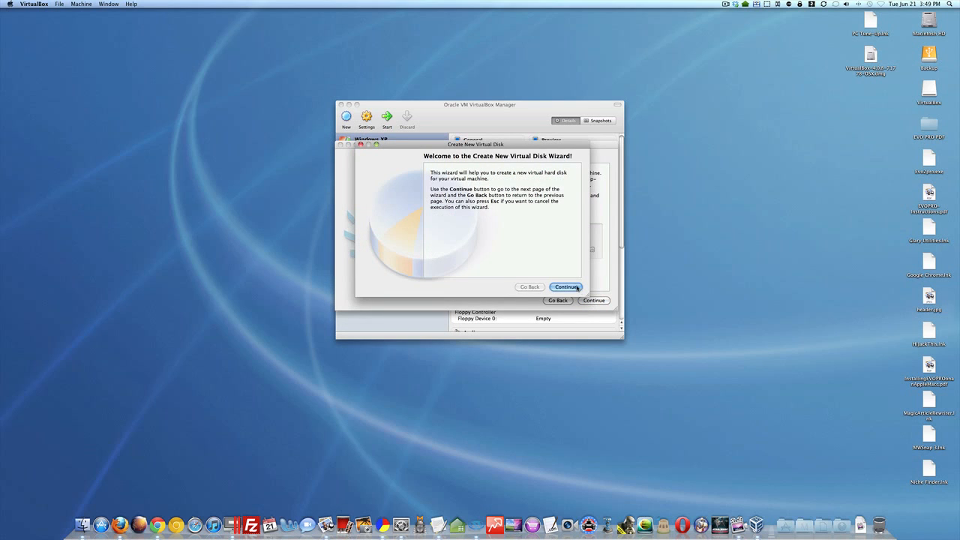
{"action": "left_click", "coordinate": [574, 288]}
{"action": "left_click", "coordinate": [575, 287]}
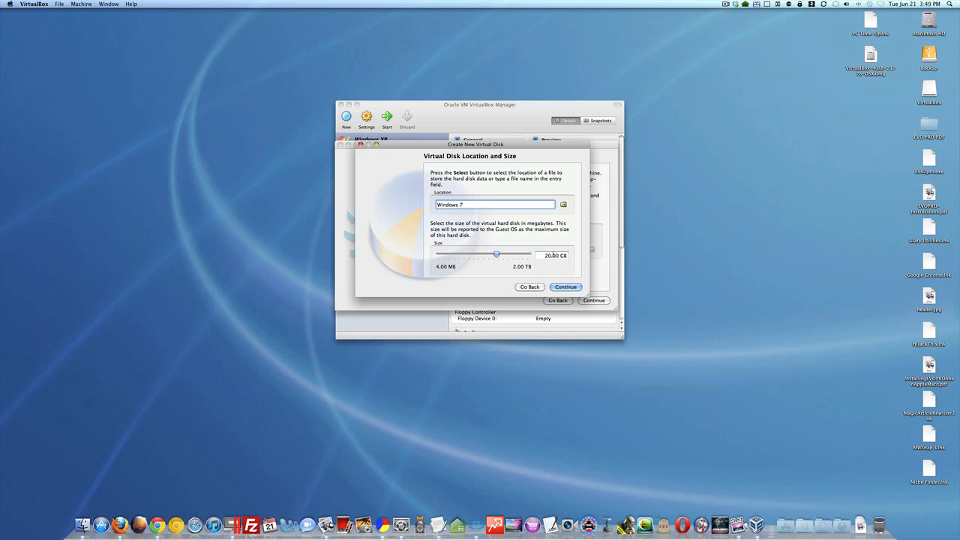
{"action": "left_click", "coordinate": [568, 287]}
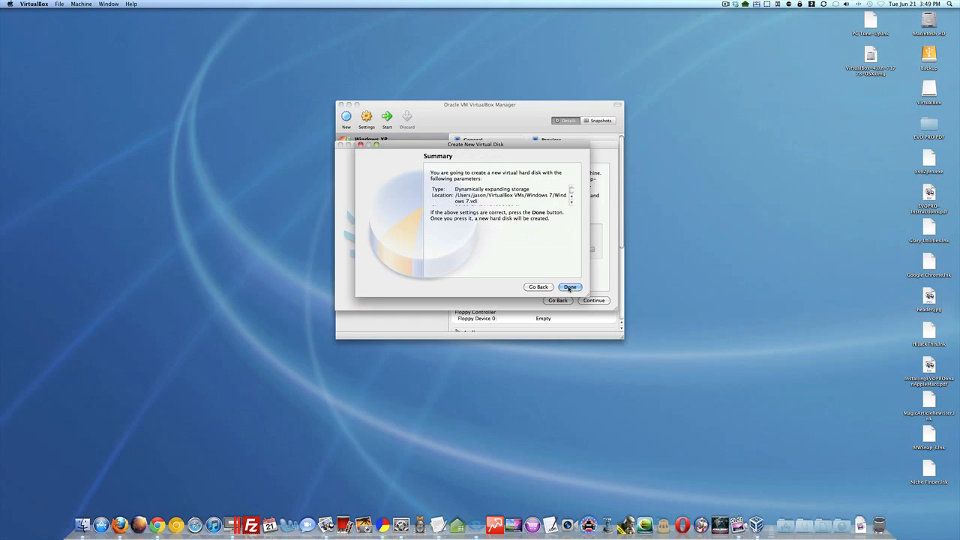
{"action": "left_click", "coordinate": [568, 287]}
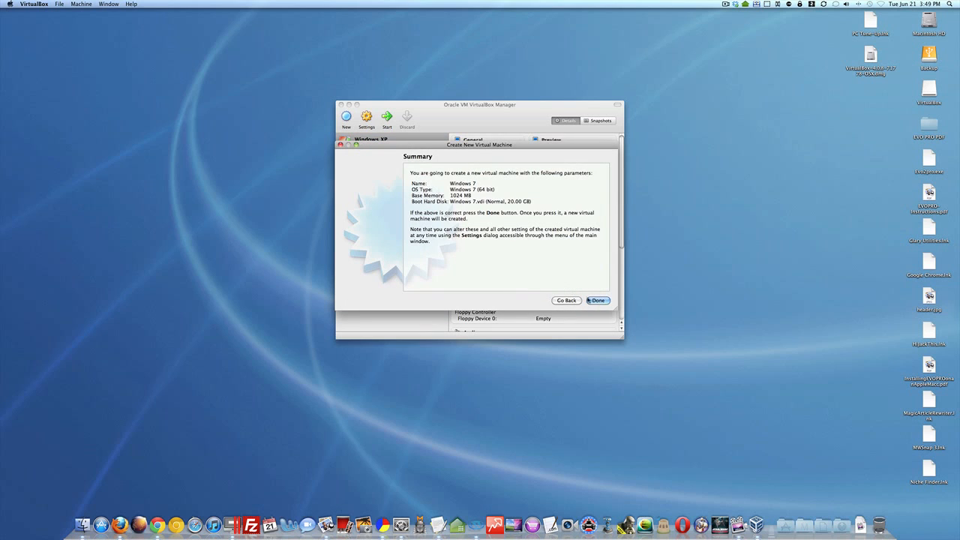
{"action": "left_click", "coordinate": [597, 301]}
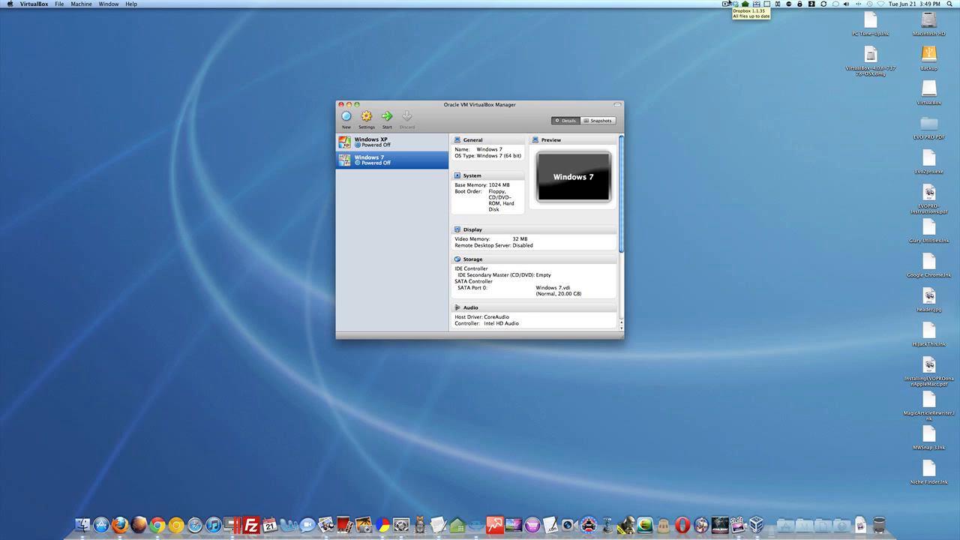
{"action": "left_click", "coordinate": [725, 4]}
{"action": "left_click", "coordinate": [731, 20]}
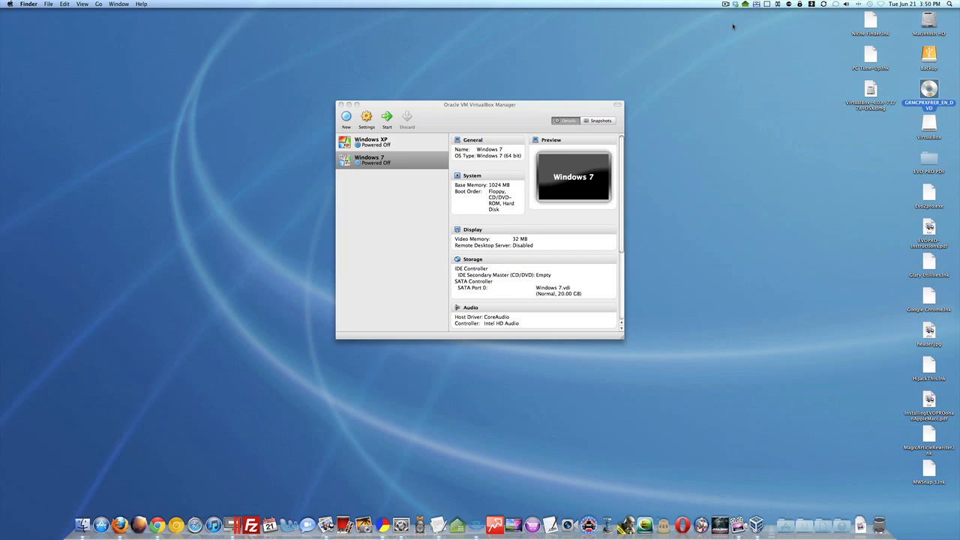
{"action": "left_click", "coordinate": [725, 4]}
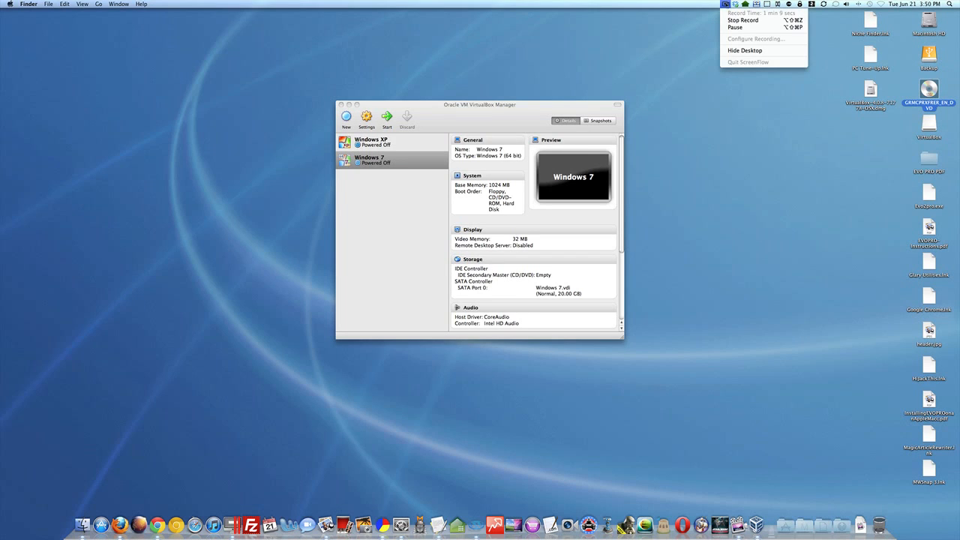
{"action": "left_click", "coordinate": [742, 20]}
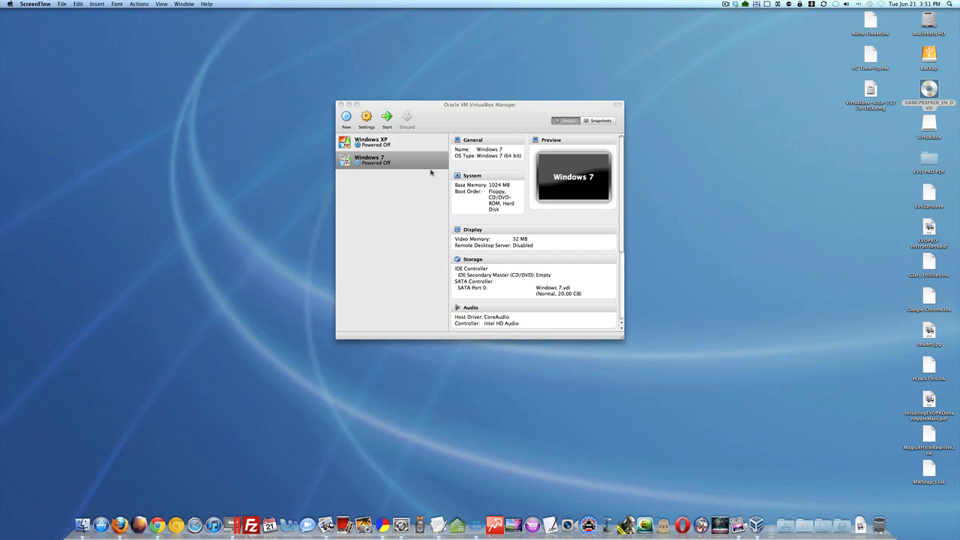
Step: Start the Windows 7 virtual machine for the first time, using Host Drive 'OPTIARC DVD RW AD-5680H' as installation media, and reposition its window
{"action": "left_click", "coordinate": [374, 165]}
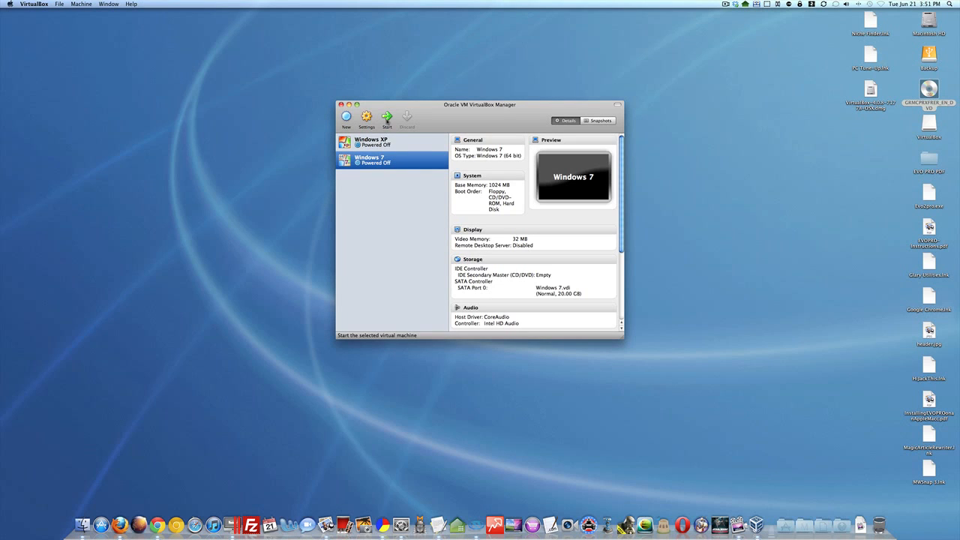
{"action": "left_click", "coordinate": [387, 118]}
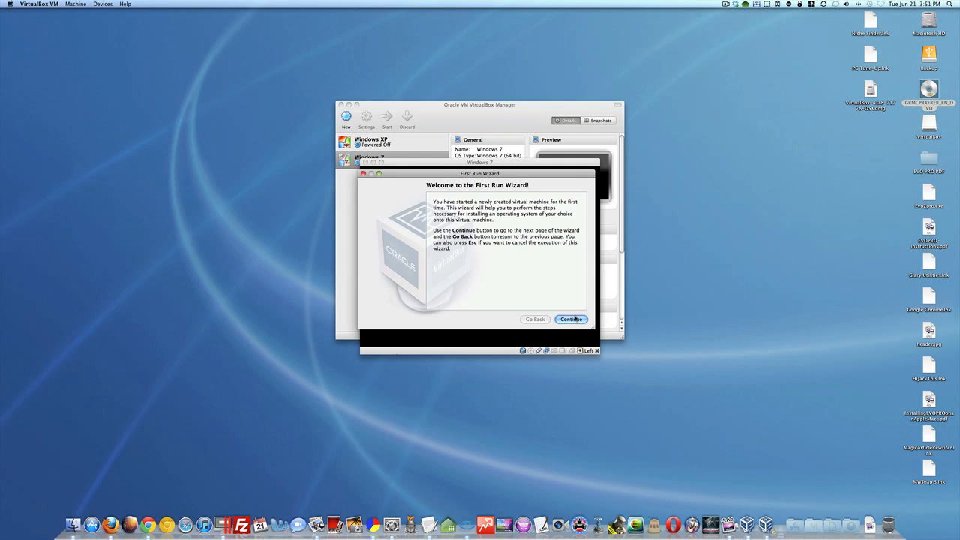
{"action": "left_click", "coordinate": [572, 320]}
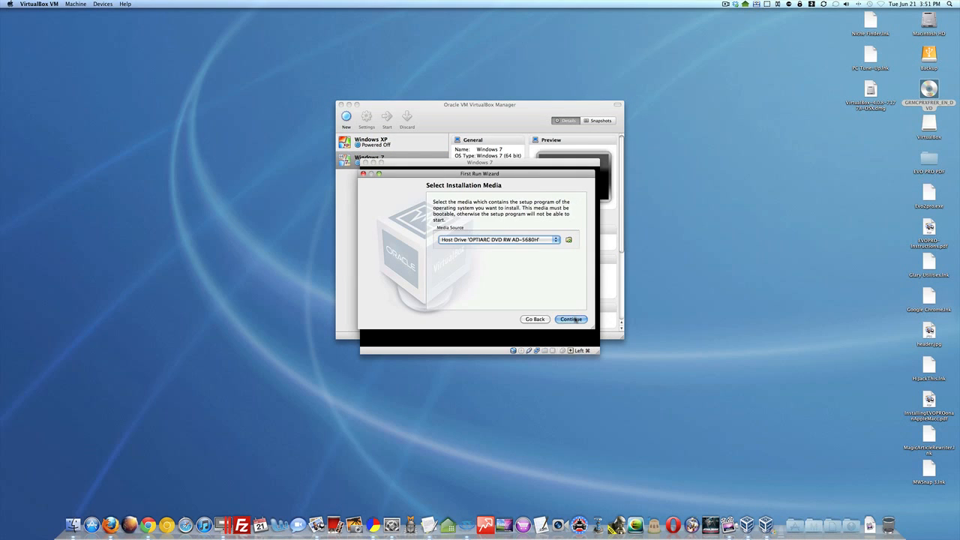
{"action": "left_click", "coordinate": [556, 240]}
{"action": "left_click", "coordinate": [554, 241]}
{"action": "left_click", "coordinate": [573, 321]}
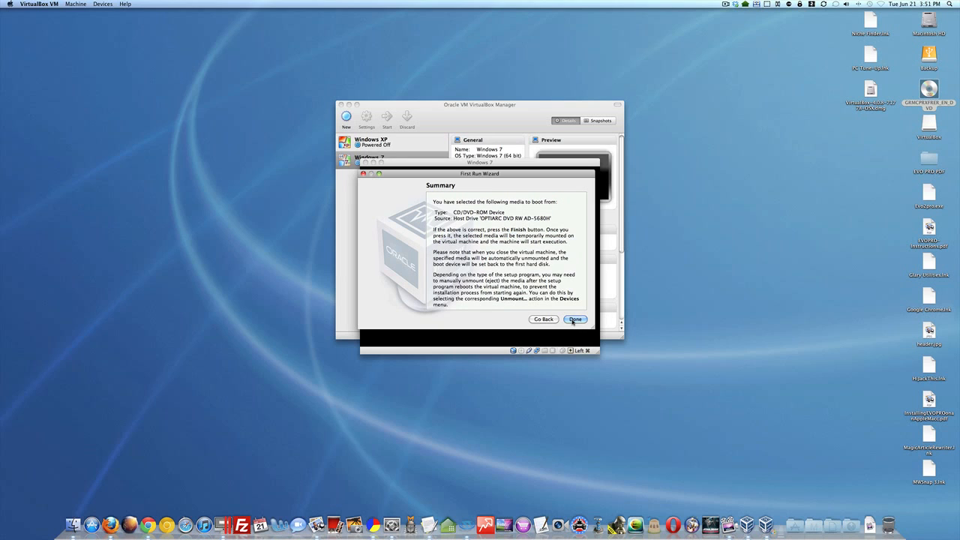
{"action": "left_click", "coordinate": [574, 320]}
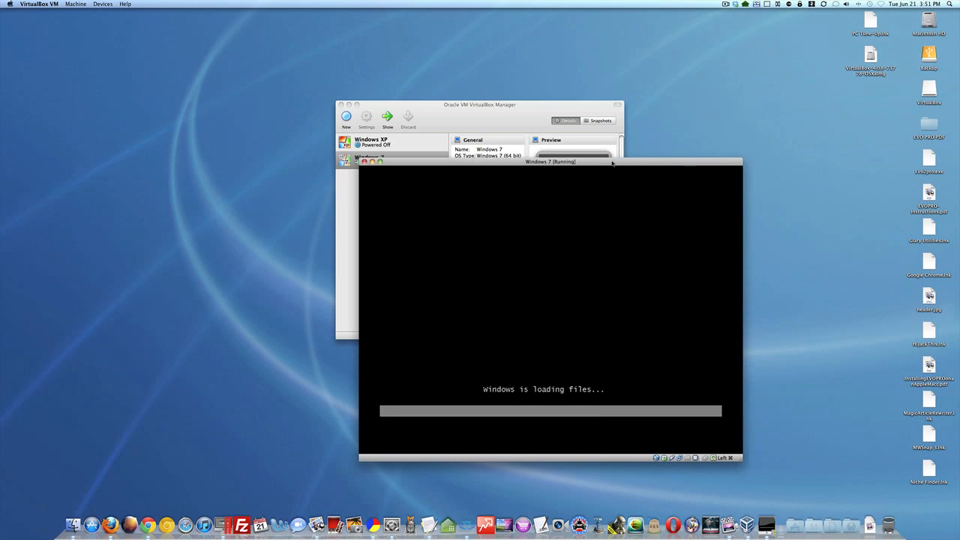
{"action": "left_click_drag", "start_coordinate": [615, 162], "coordinate": [556, 142]}
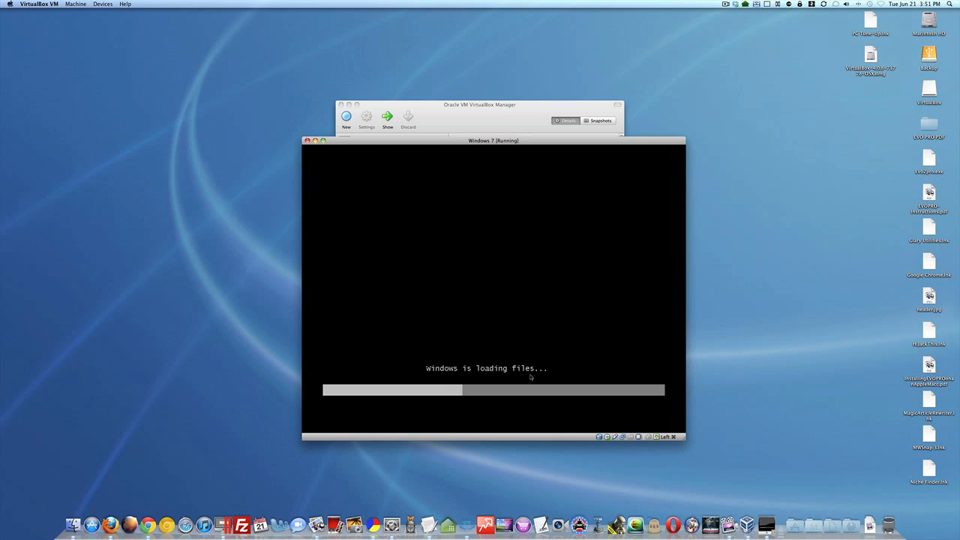
{"action": "left_click", "coordinate": [724, 4]}
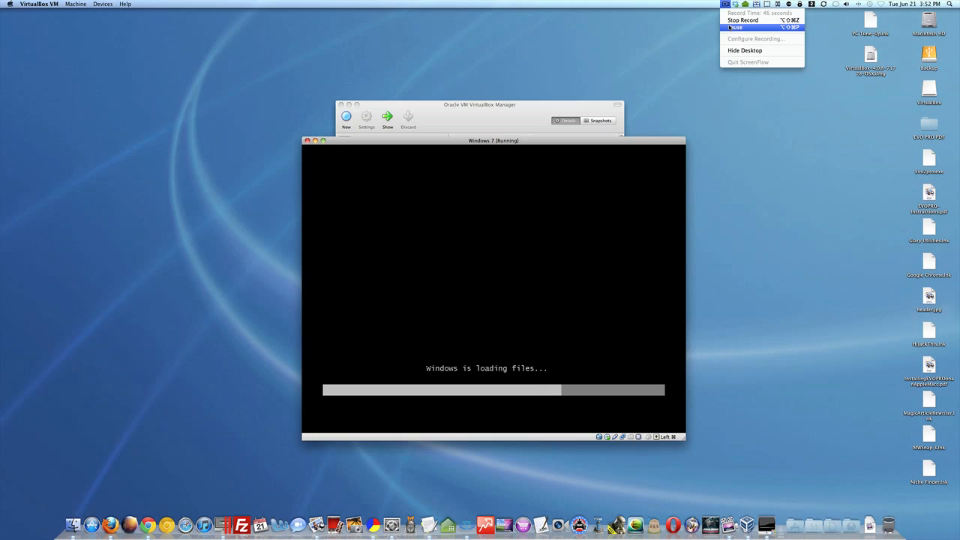
{"action": "left_click", "coordinate": [729, 27]}
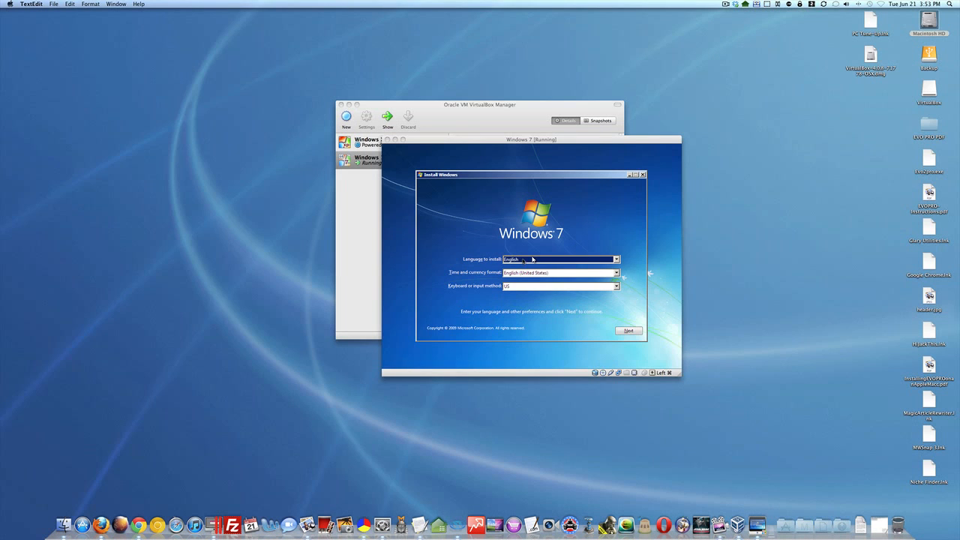
Step: Accept English, the English (United States) format and the US keyboard in Windows setup, and start the Windows 7 installation
{"action": "left_click", "coordinate": [627, 330]}
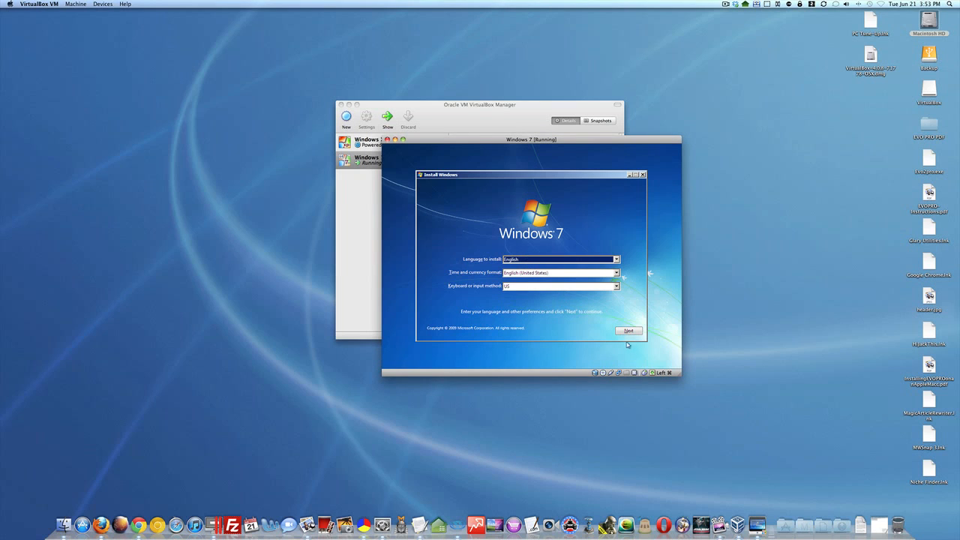
{"action": "left_click", "coordinate": [629, 333]}
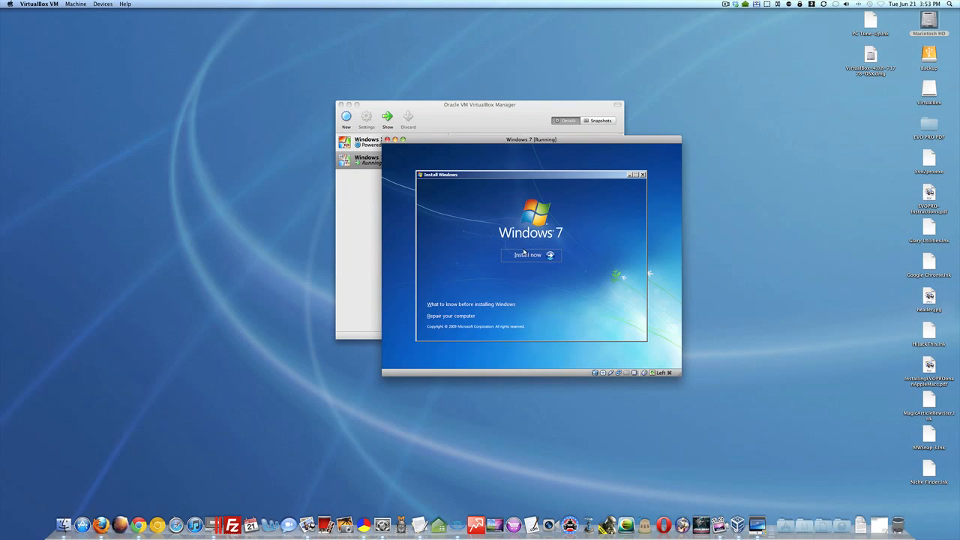
{"action": "left_click", "coordinate": [525, 253]}
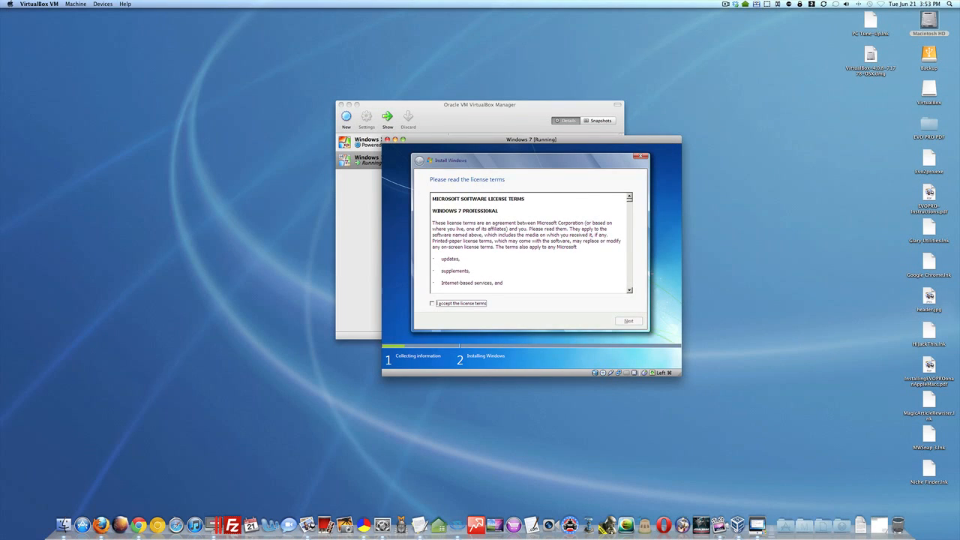
Step: Accept the license terms and start a Custom (advanced) installation of Windows on Disk 0 Unallocated Space
{"action": "left_click", "coordinate": [433, 303]}
{"action": "left_click", "coordinate": [632, 321]}
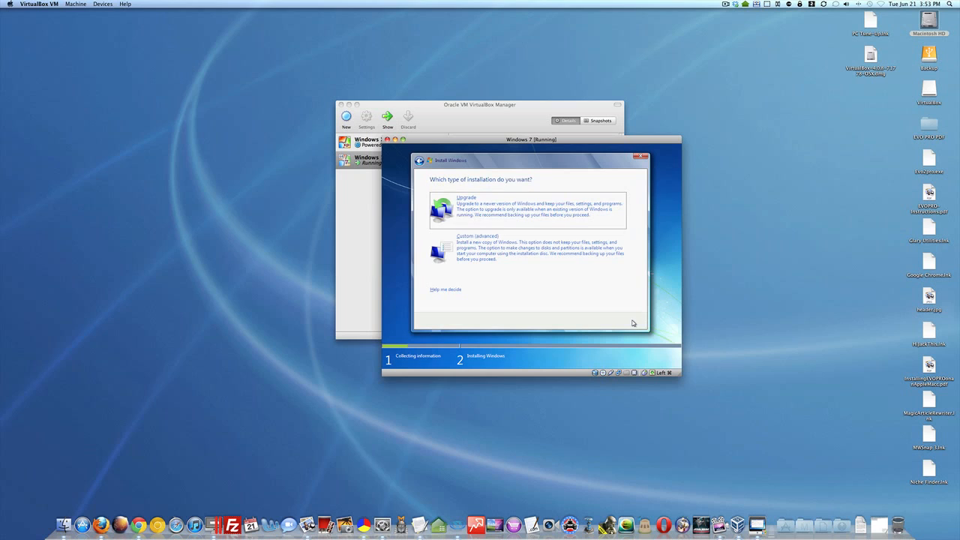
{"action": "left_click", "coordinate": [469, 250]}
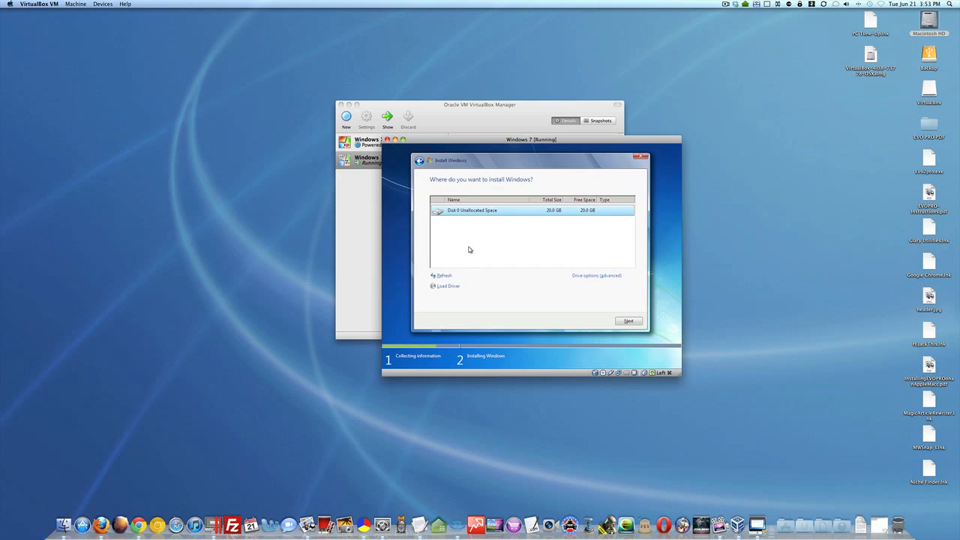
{"action": "left_click", "coordinate": [635, 322]}
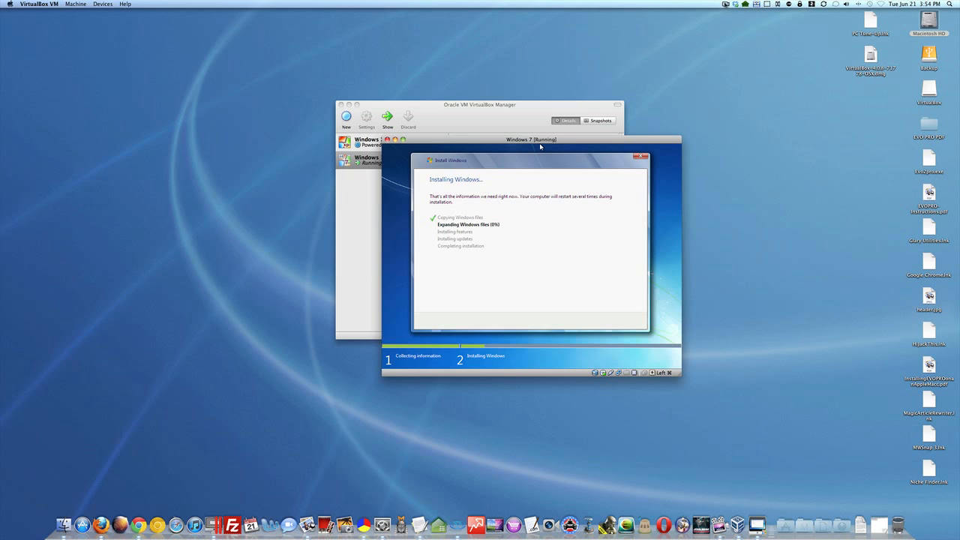
{"action": "left_click", "coordinate": [725, 3]}
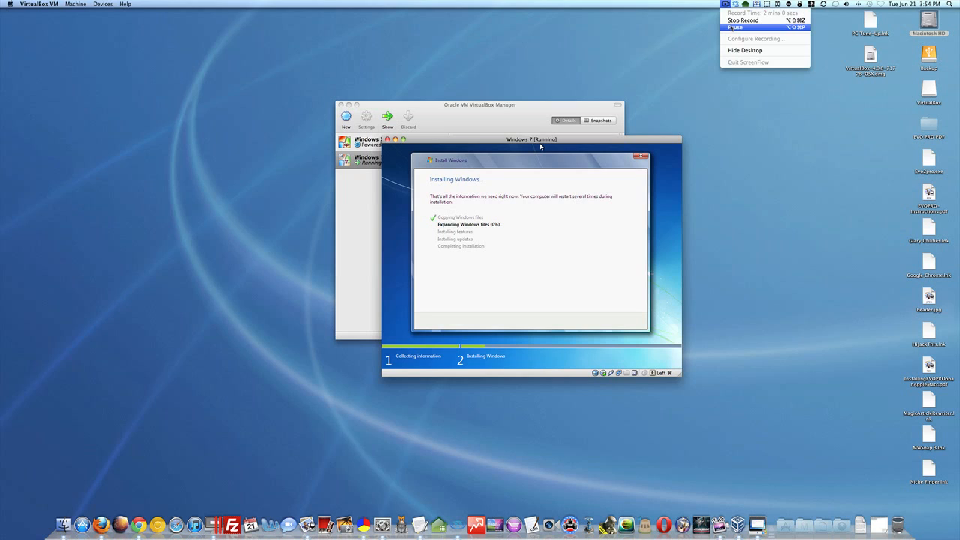
{"action": "left_click", "coordinate": [732, 27]}
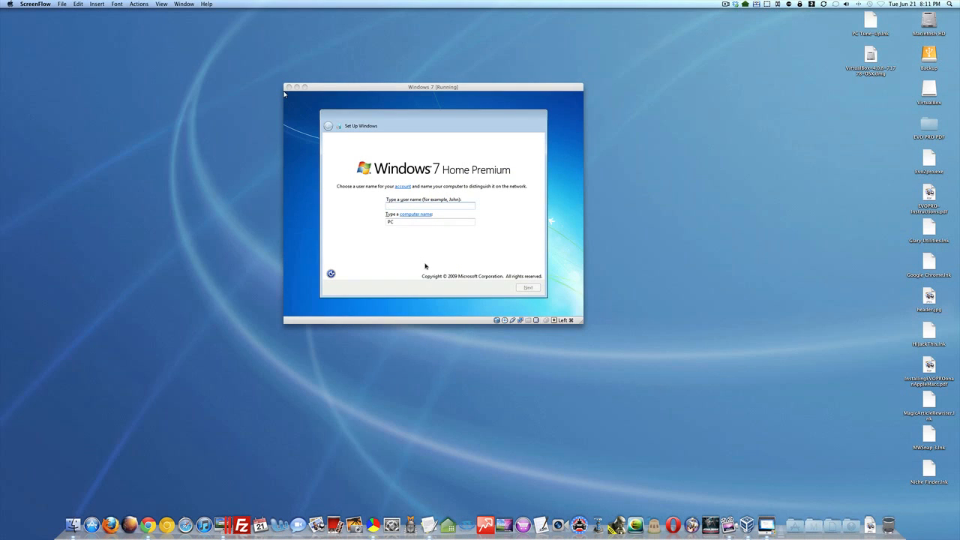
Step: Enter the account's user name in Windows setup and continue to the password page
{"action": "left_click", "coordinate": [286, 94]}
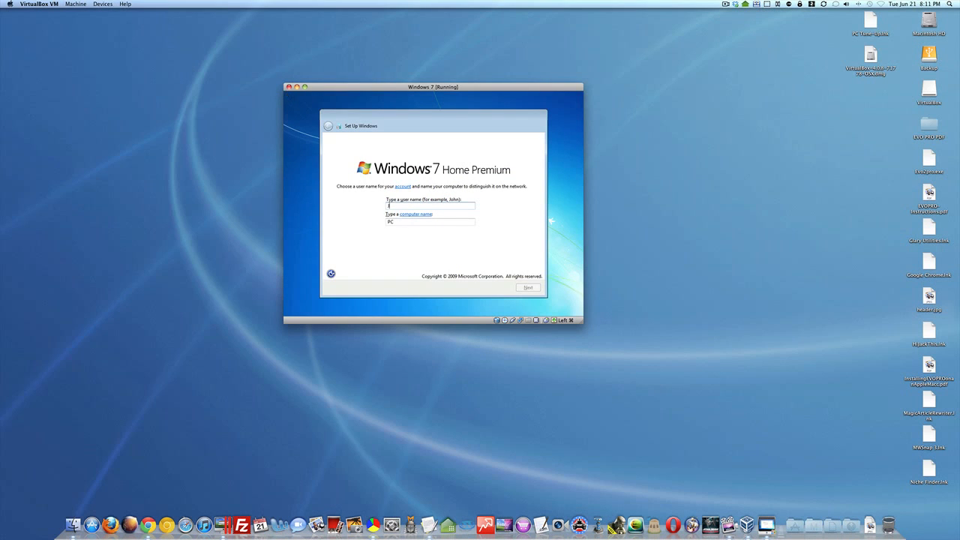
{"action": "type", "text": "Jaosn"}
{"action": "key", "text": "BackSpace"}
{"action": "key", "text": "BackSpace"}
{"action": "key", "text": "BackSpace"}
{"action": "key", "text": "BackSpace"}
{"action": "type", "text": "ason"}
{"action": "left_click", "coordinate": [529, 289]}
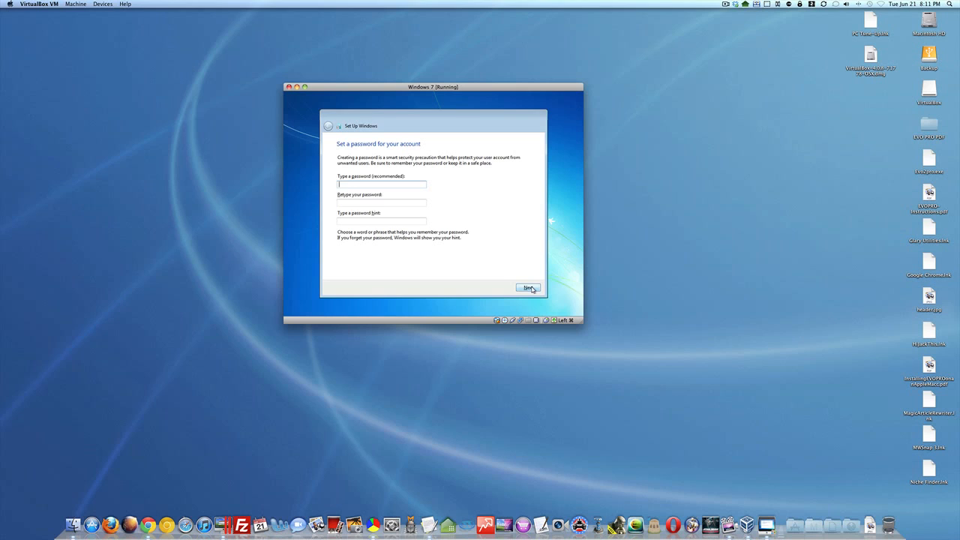
Step: Set and confirm the account password, enter "password hint" as the hint, and continue
{"action": "type", "text": "********"}
{"action": "key", "text": "Tab"}
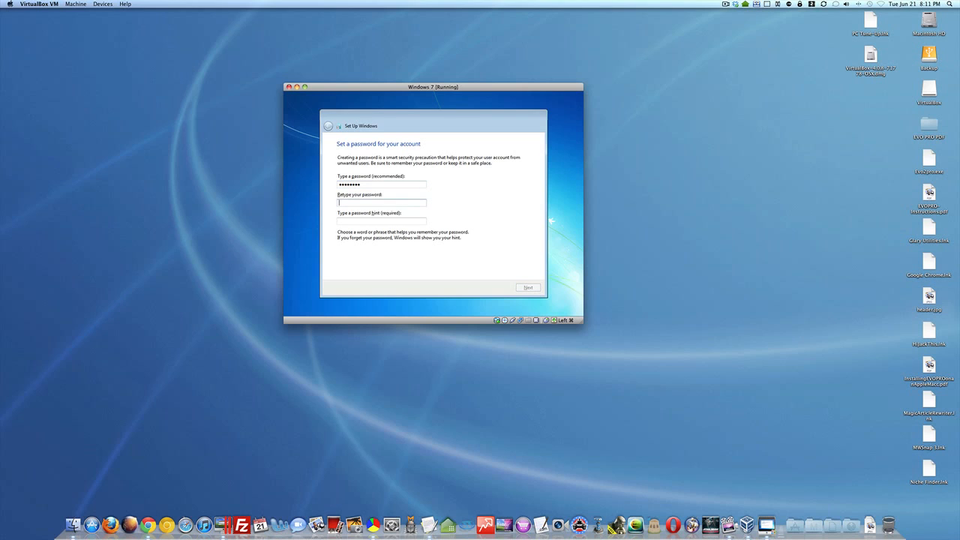
{"action": "type", "text": "********"}
{"action": "key", "text": "Tab"}
{"action": "type", "text": "password hint"}
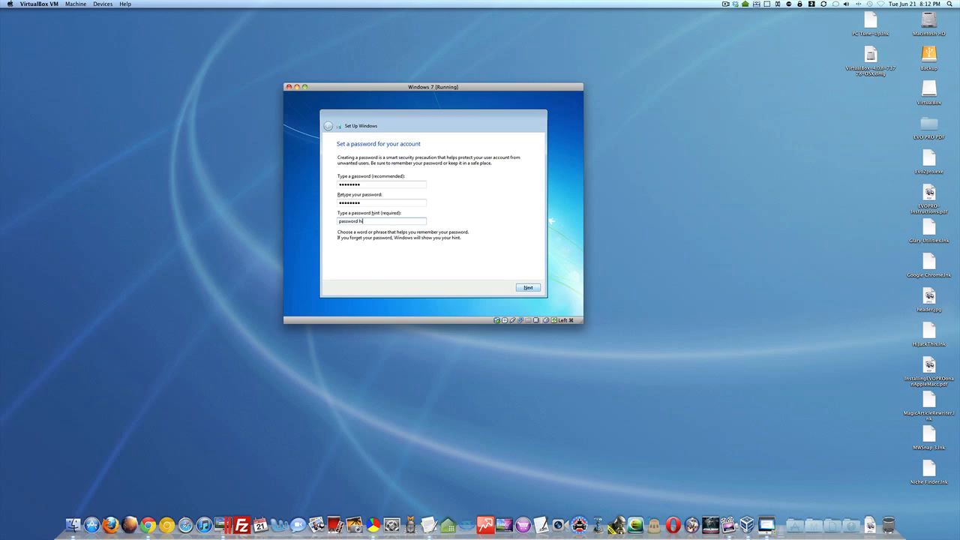
{"action": "left_click", "coordinate": [529, 288]}
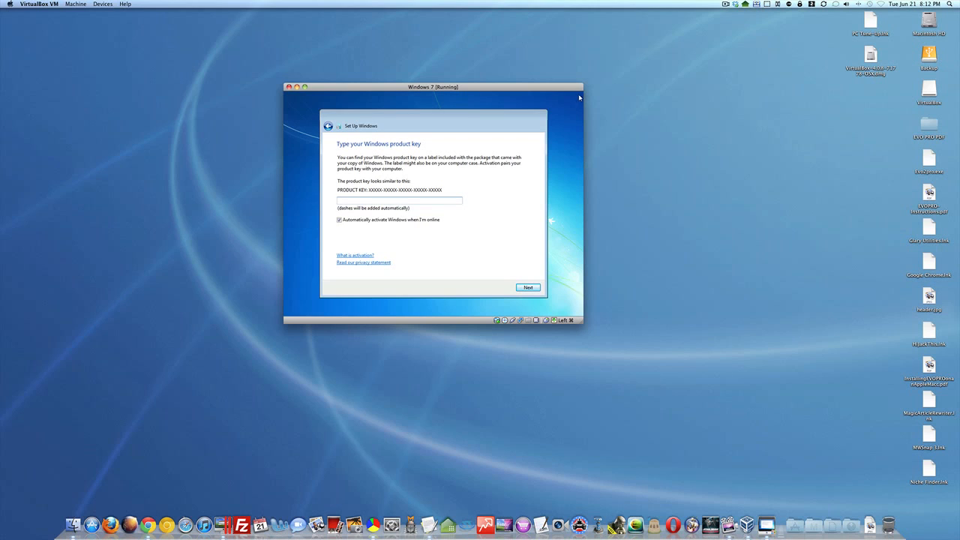
{"action": "left_click", "coordinate": [725, 4]}
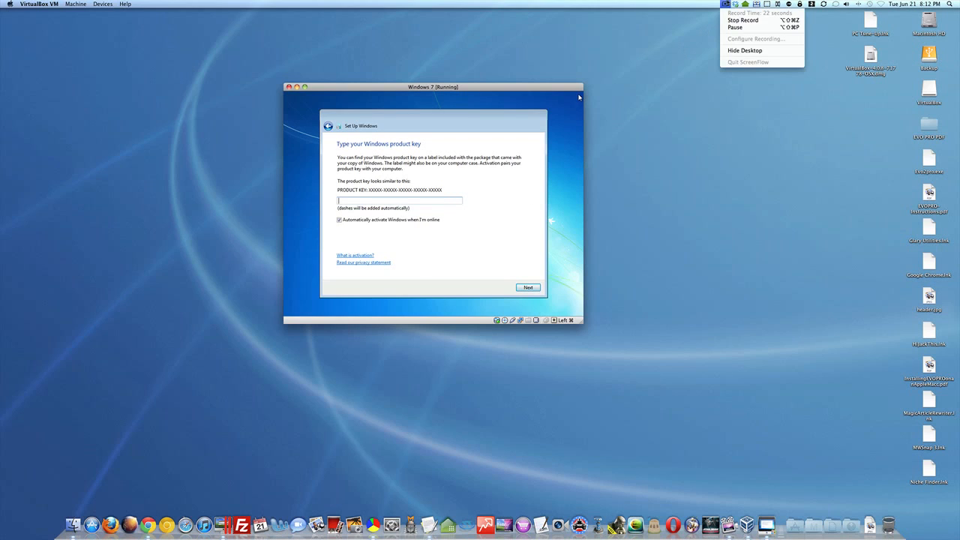
{"action": "left_click", "coordinate": [732, 28]}
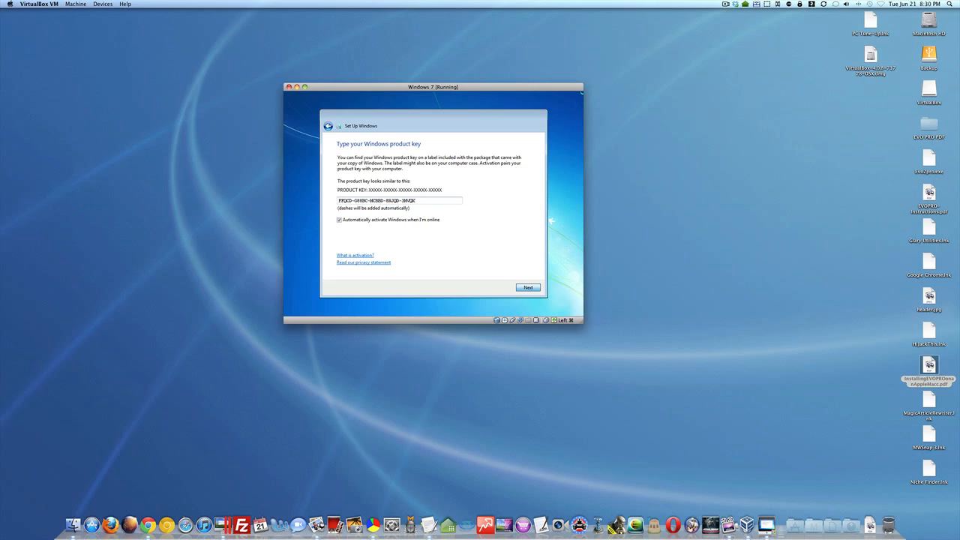
{"action": "left_click", "coordinate": [726, 4]}
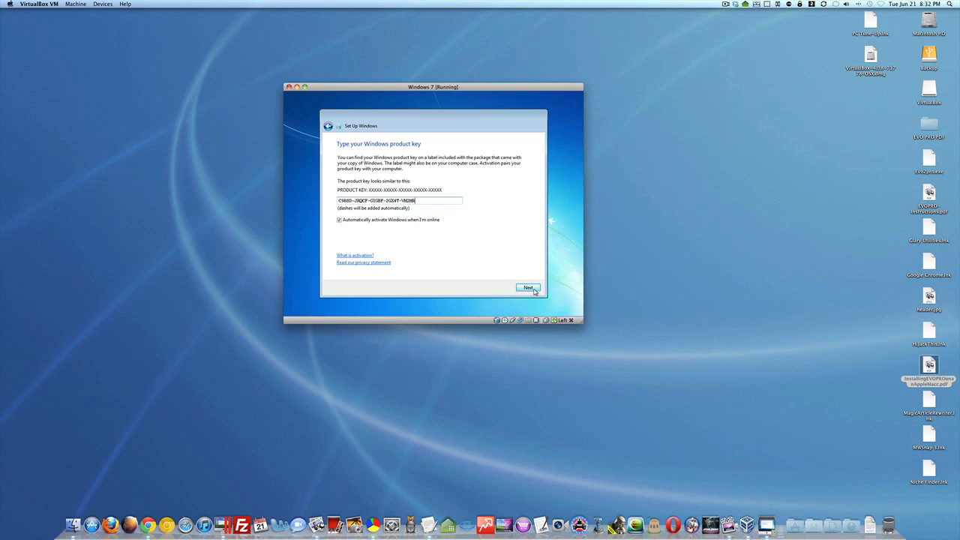
Step: Submit the Windows product key with automatic activation left enabled
{"action": "left_click", "coordinate": [533, 289]}
{"action": "left_click", "coordinate": [723, 6]}
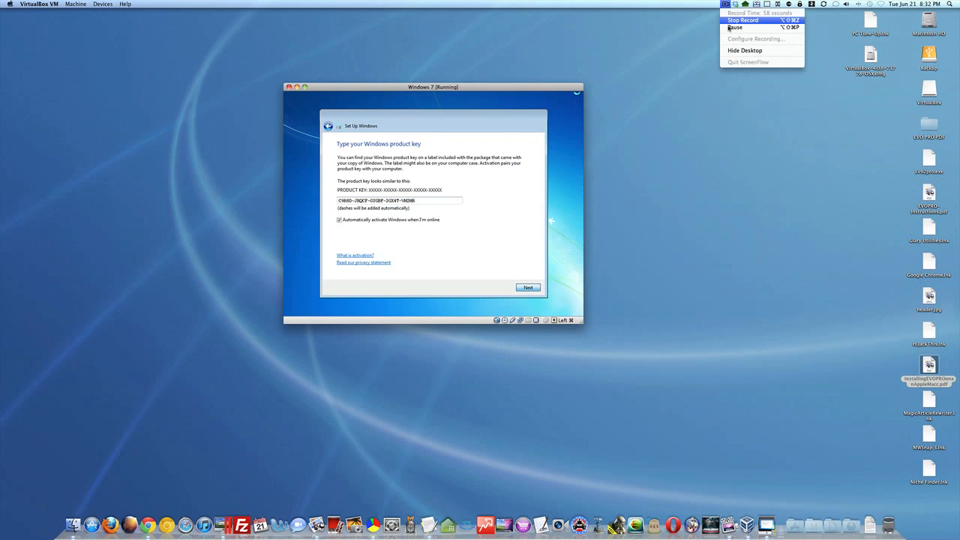
{"action": "left_click", "coordinate": [730, 28]}
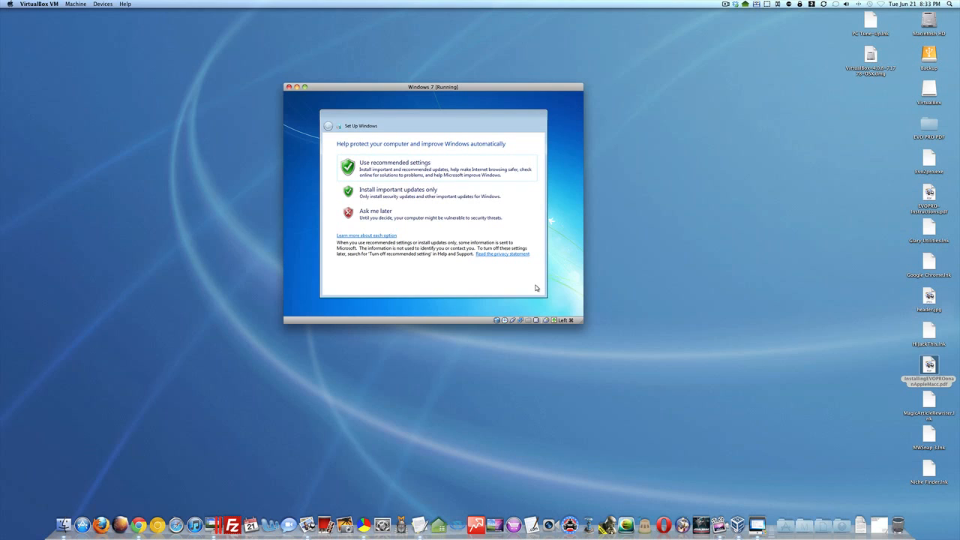
Step: Complete Windows setup with recommended settings, the (UTC-06:00) Central Time (US & Canada) zone and the Home network location
{"action": "left_click", "coordinate": [392, 174]}
{"action": "left_click", "coordinate": [390, 173]}
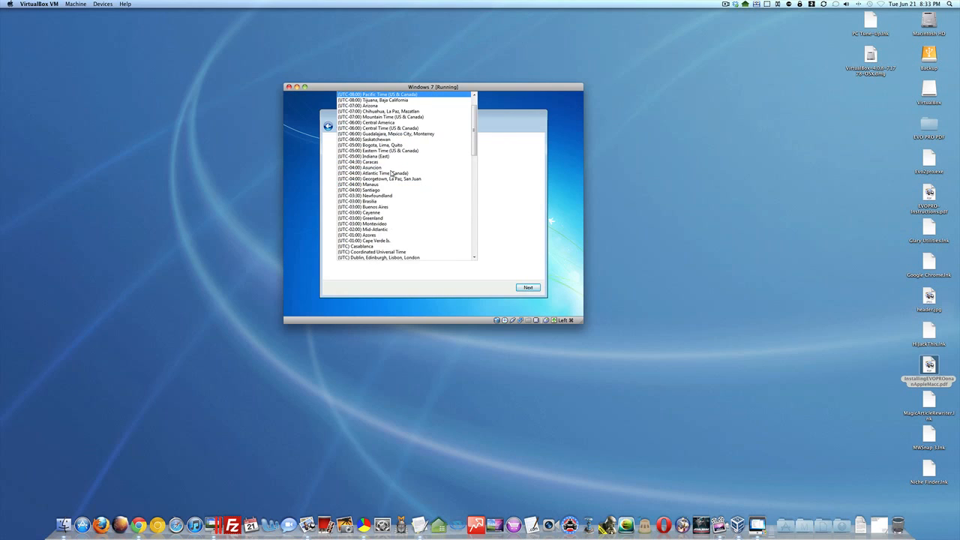
{"action": "left_click", "coordinate": [389, 132]}
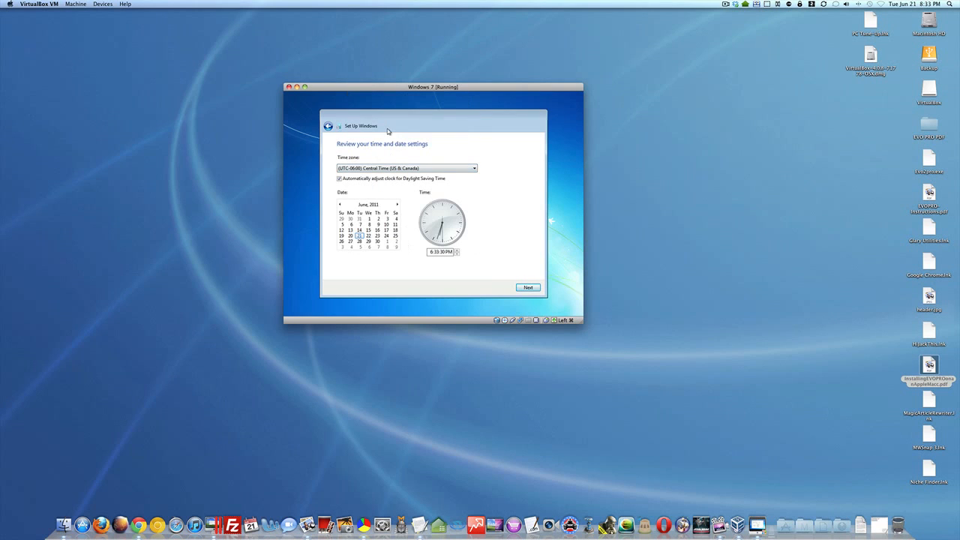
{"action": "left_click", "coordinate": [524, 291]}
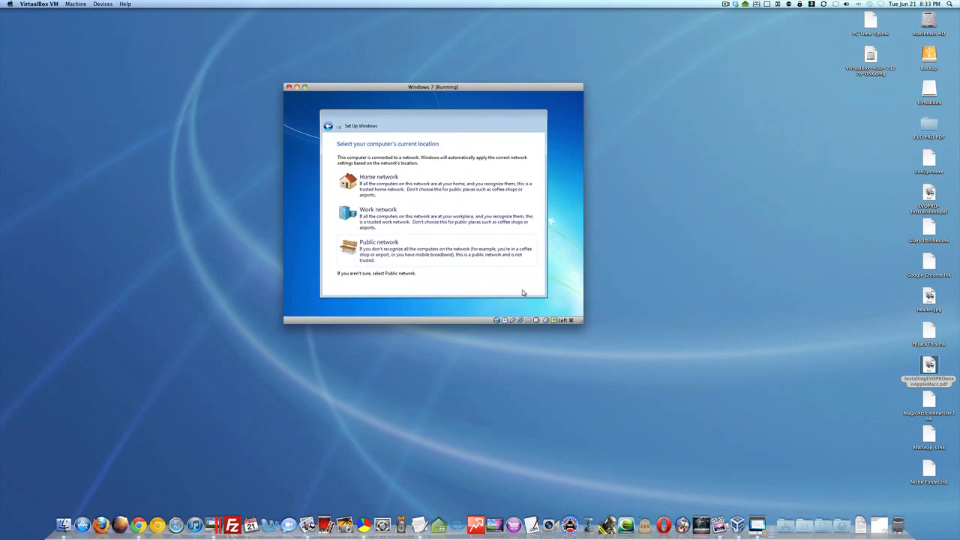
{"action": "left_click", "coordinate": [374, 181]}
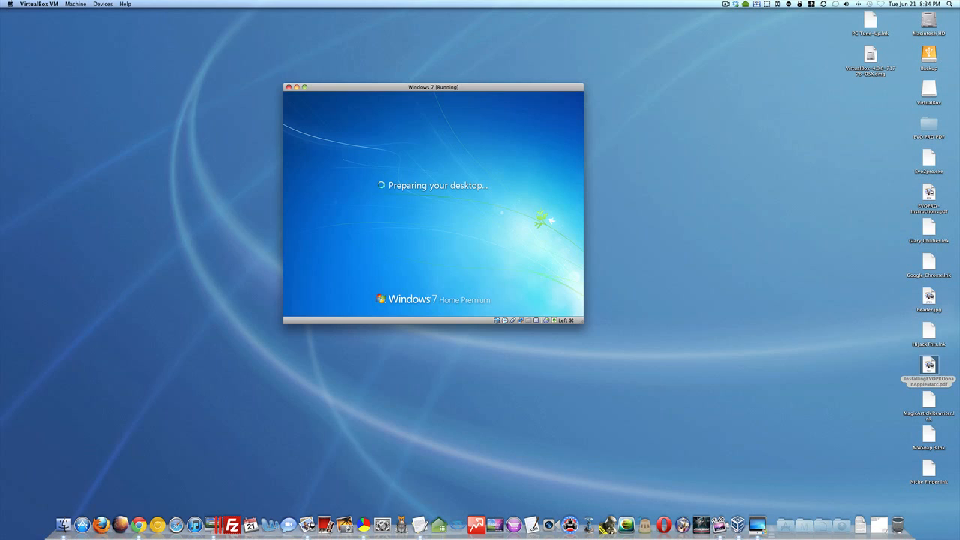
{"action": "left_click", "coordinate": [727, 4]}
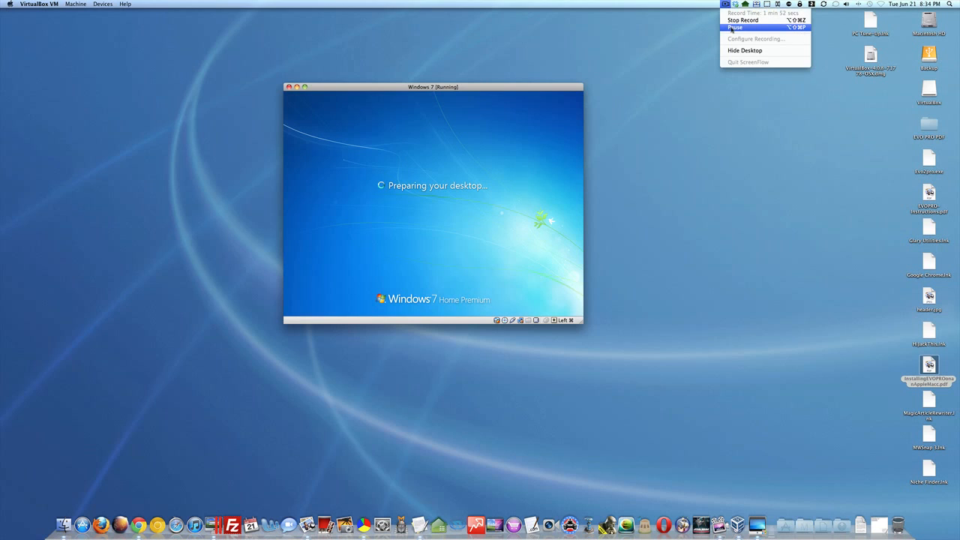
{"action": "left_click", "coordinate": [745, 51]}
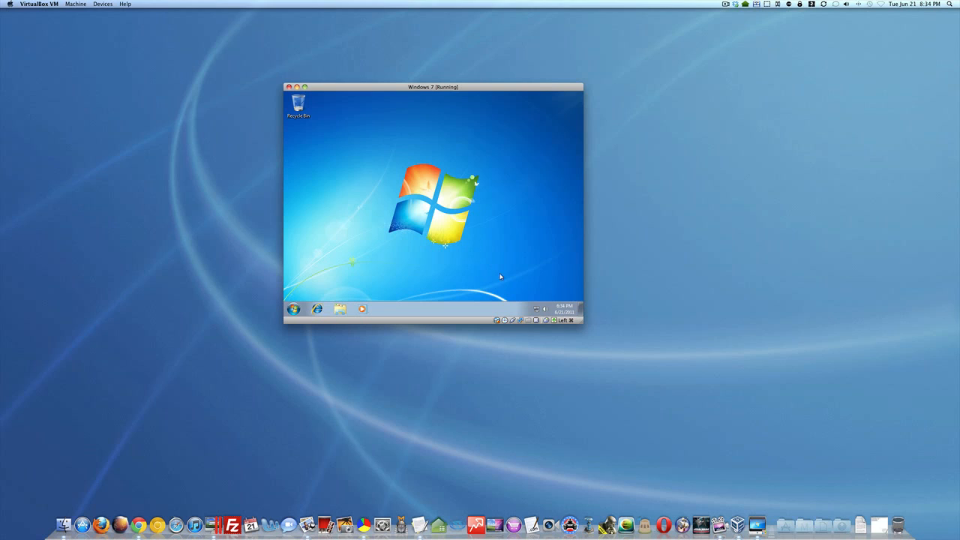
Step: Check the virtual machine's network connection and open the Windows Update progress view
{"action": "left_click", "coordinate": [538, 311]}
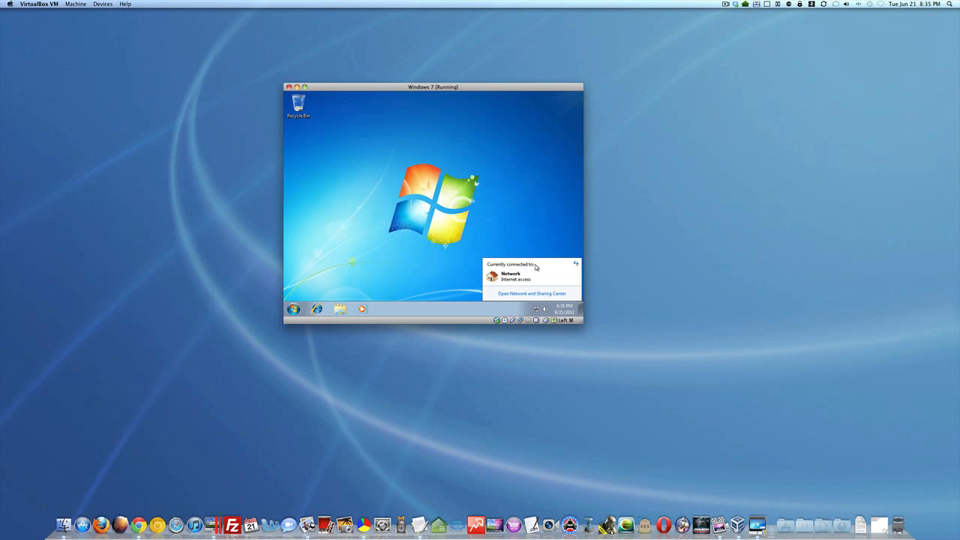
{"action": "left_click", "coordinate": [535, 310]}
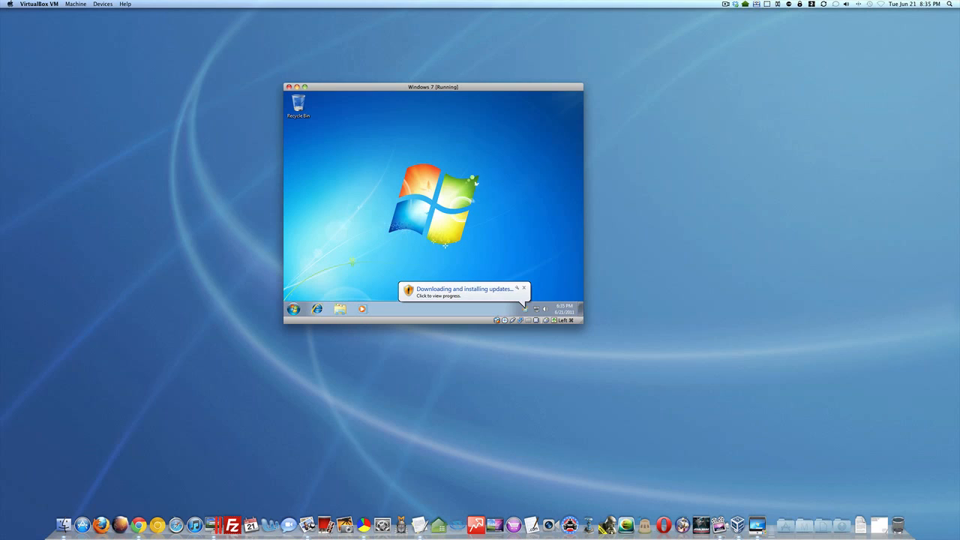
{"action": "left_click", "coordinate": [526, 306]}
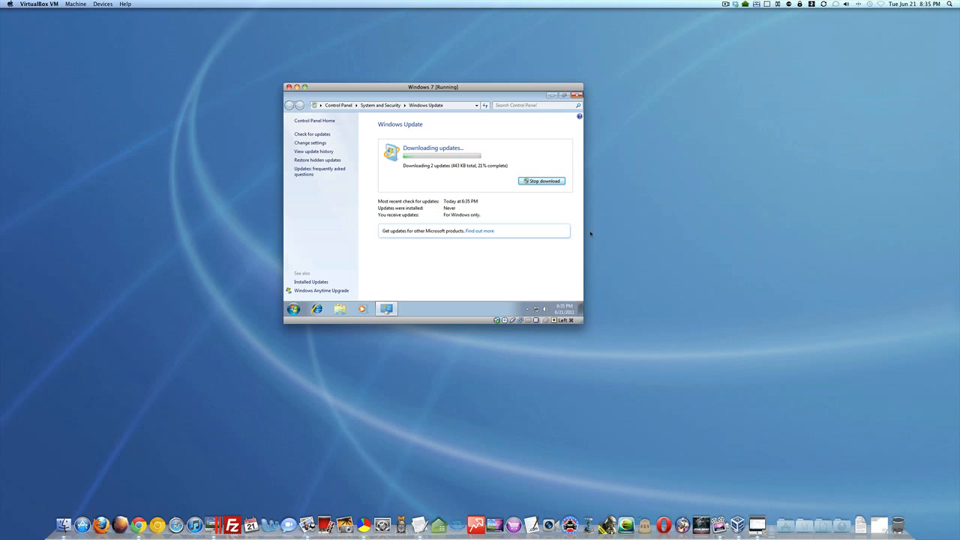
{"action": "left_click", "coordinate": [725, 4]}
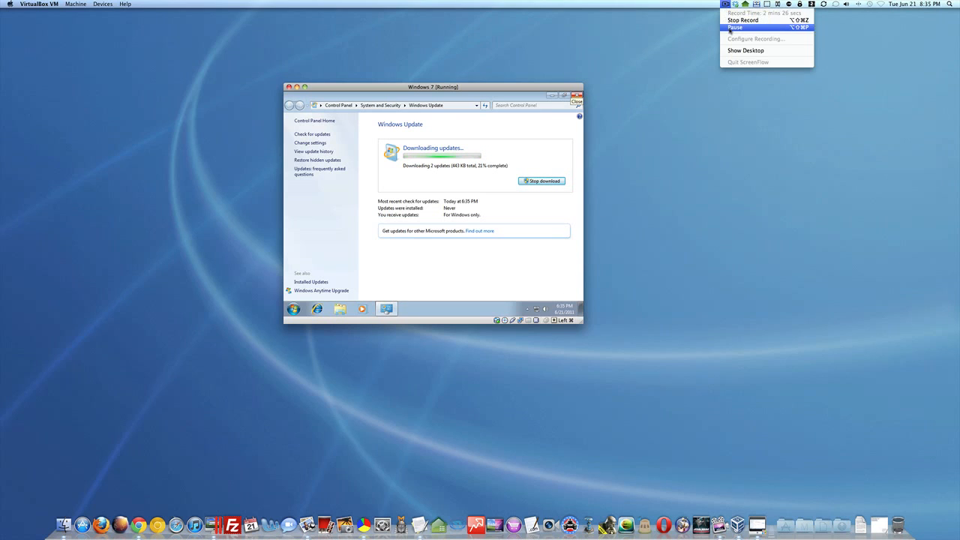
{"action": "left_click", "coordinate": [731, 27]}
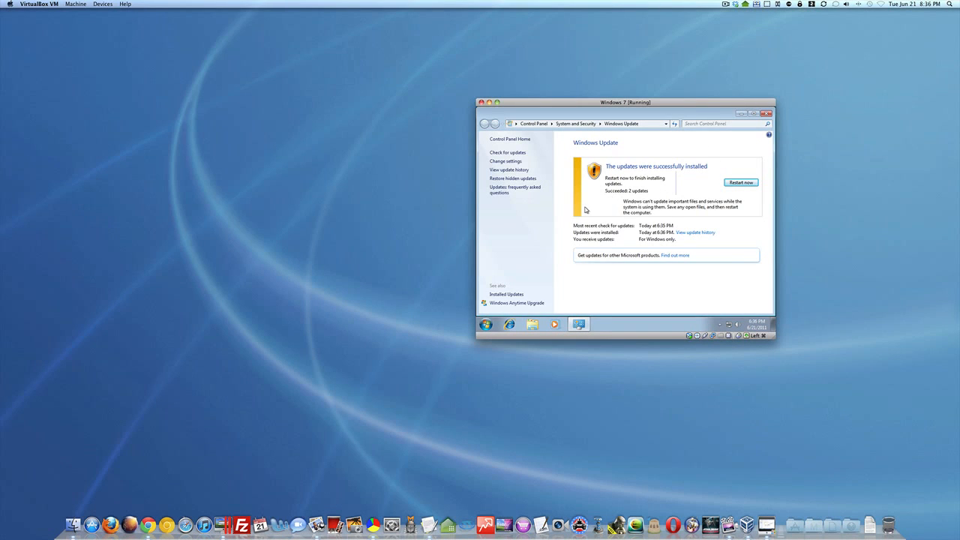
Step: Restart Windows 7 to finish installing the updates
{"action": "left_click", "coordinate": [745, 187]}
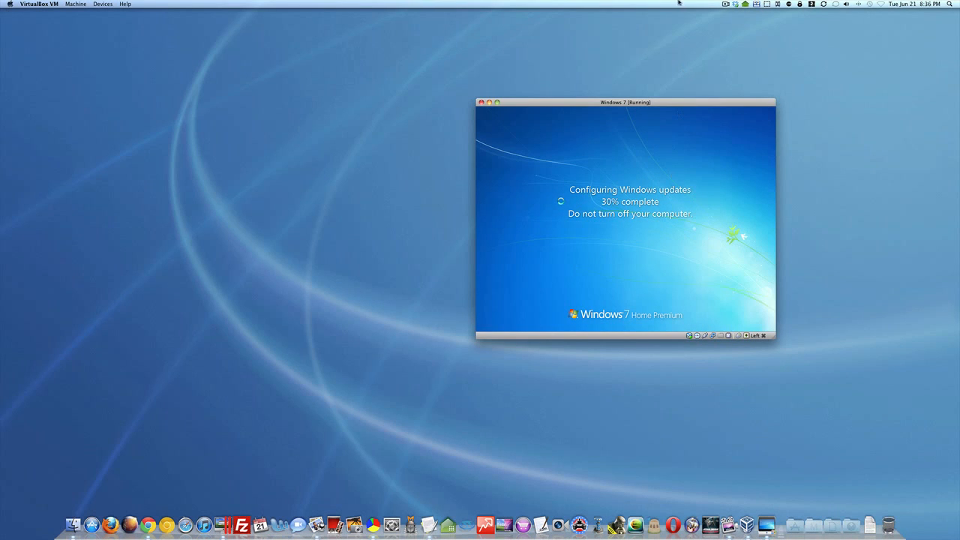
{"action": "left_click", "coordinate": [724, 3]}
{"action": "left_click", "coordinate": [736, 27]}
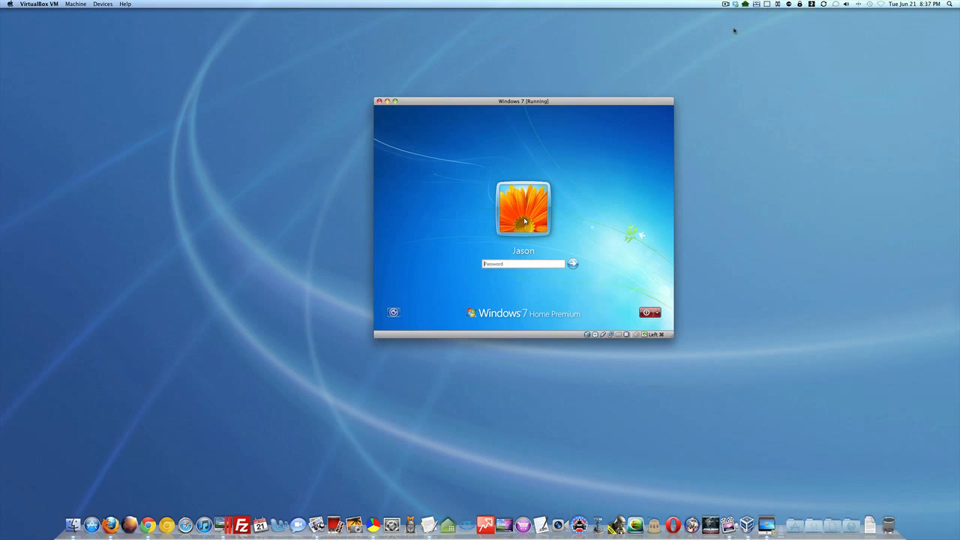
Step: Sign in to Windows 7 with the account password
{"action": "type", "text": "•••••••••"}
{"action": "key", "text": "Return"}
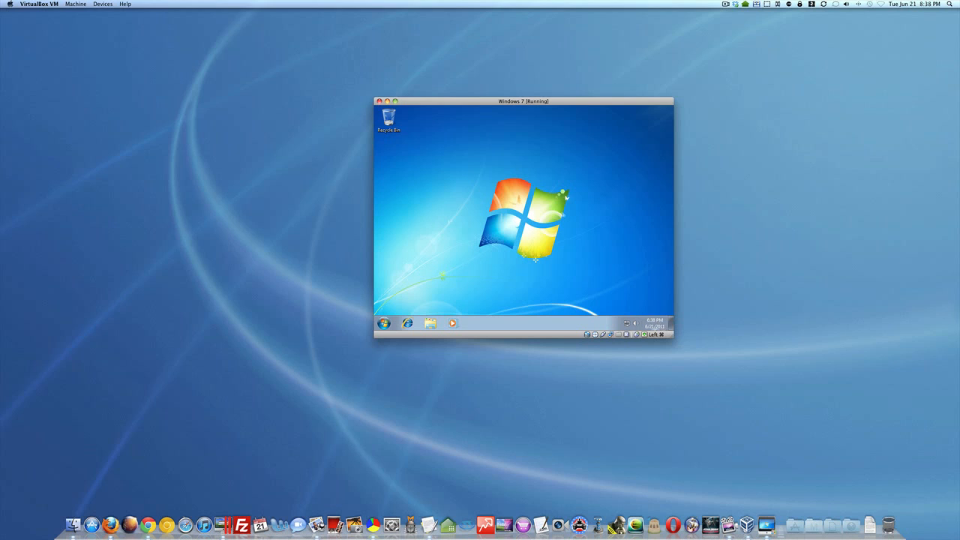
Step: Release the pointer from the virtual machine, load the Guest Additions installation disc and reposition the virtual machine's window
{"action": "key", "text": "super"}
{"action": "left_click", "coordinate": [103, 4]}
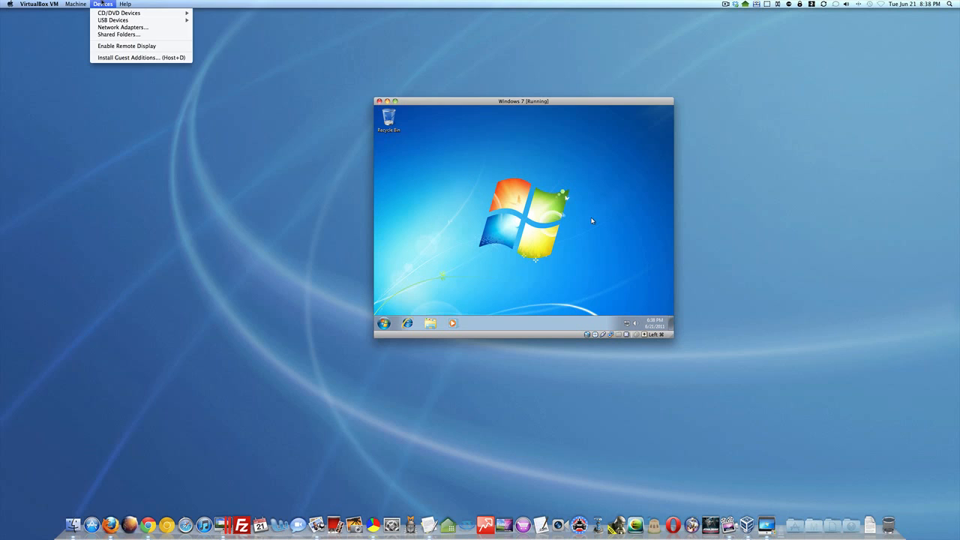
{"action": "left_click", "coordinate": [112, 57]}
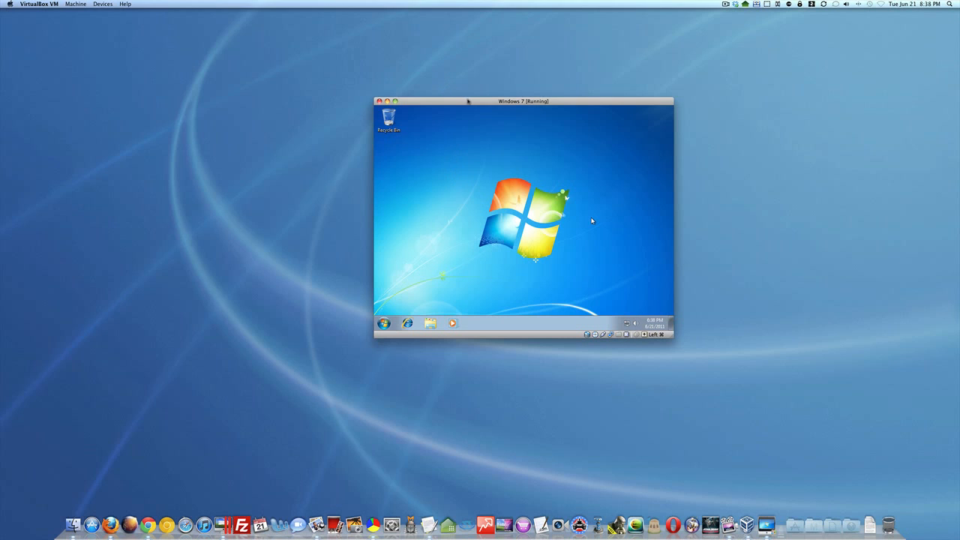
{"action": "left_click_drag", "start_coordinate": [466, 101], "coordinate": [401, 91]}
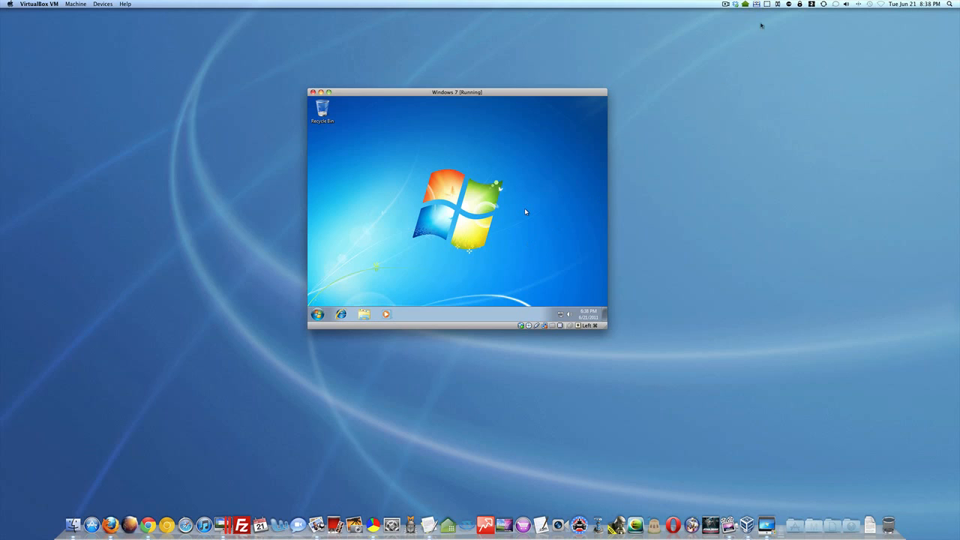
{"action": "left_click", "coordinate": [726, 5]}
{"action": "left_click", "coordinate": [733, 28]}
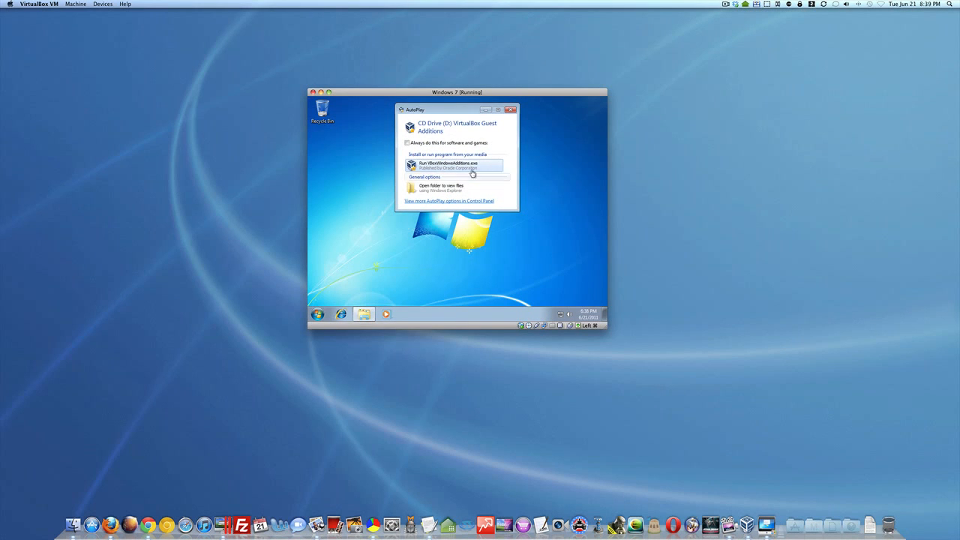
Step: Run VBoxWindowsAdditions.exe from the Guest Additions disc and allow it to make changes to the computer
{"action": "left_click", "coordinate": [449, 164]}
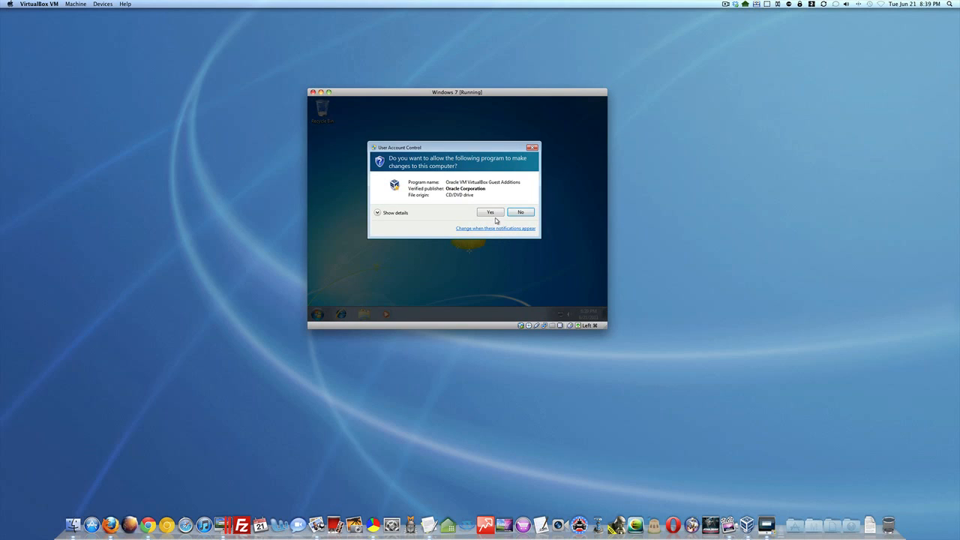
{"action": "left_click", "coordinate": [493, 213]}
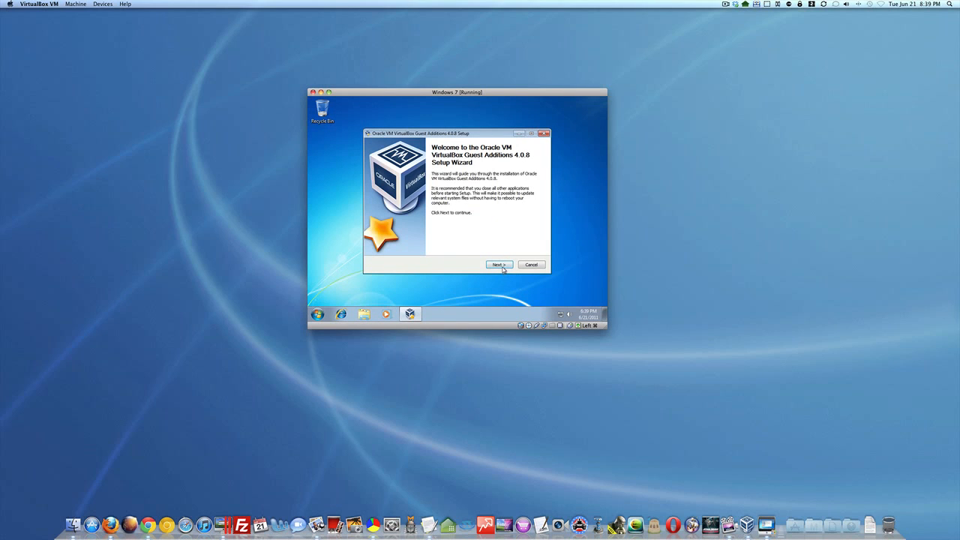
Step: Install the VirtualBox Guest Additions 4.0.8 with the default components, allow the Oracle Corporation device drivers and reboot immediately
{"action": "left_click", "coordinate": [499, 264]}
{"action": "left_click", "coordinate": [499, 265]}
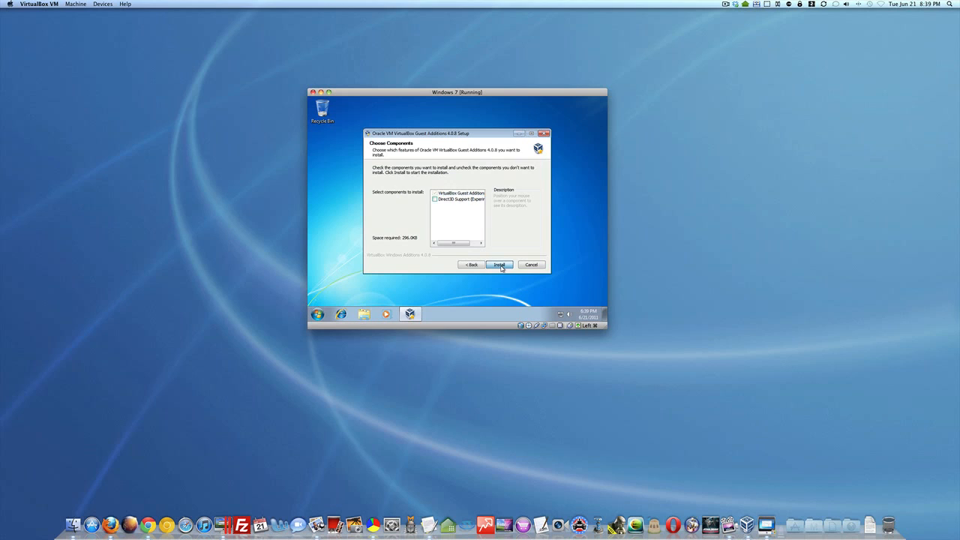
{"action": "left_click", "coordinate": [500, 266]}
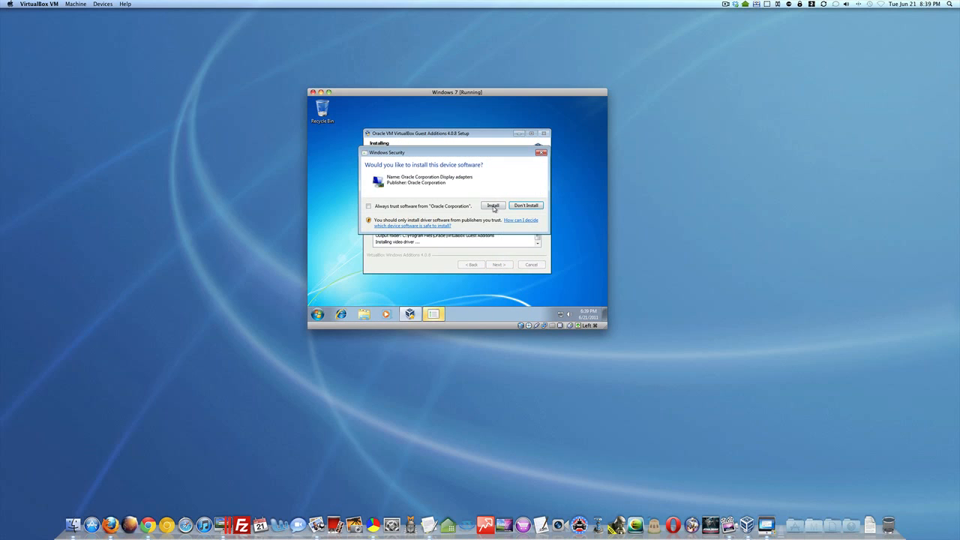
{"action": "left_click", "coordinate": [493, 207]}
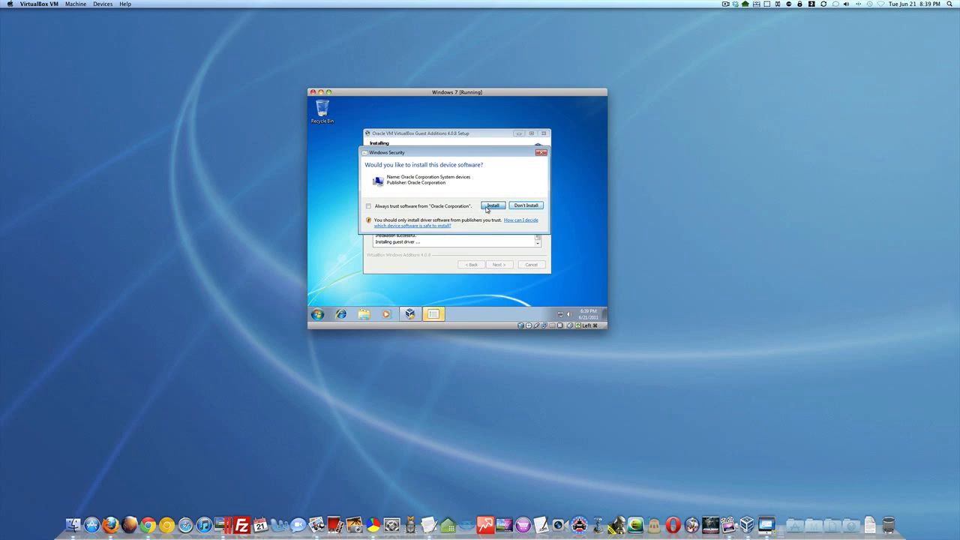
{"action": "left_click", "coordinate": [492, 206]}
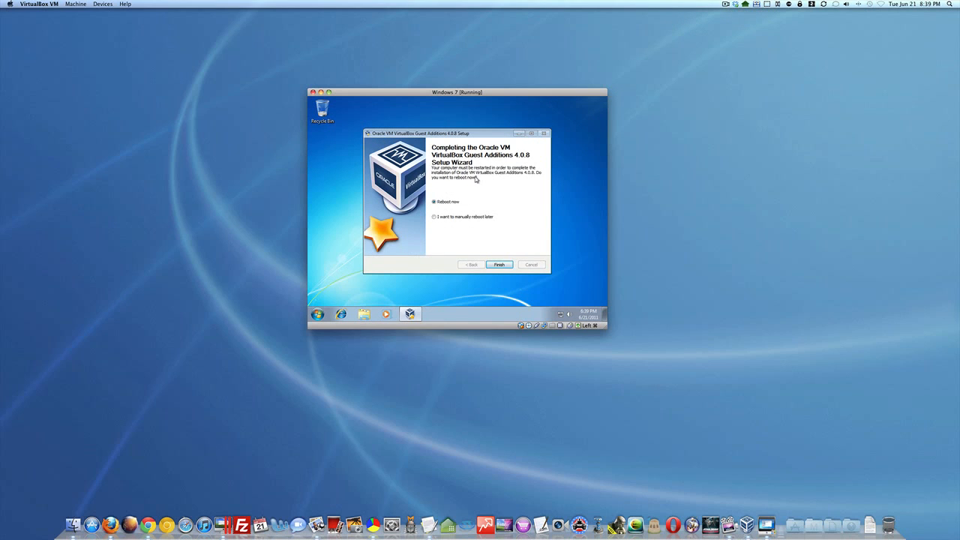
{"action": "left_click", "coordinate": [500, 267]}
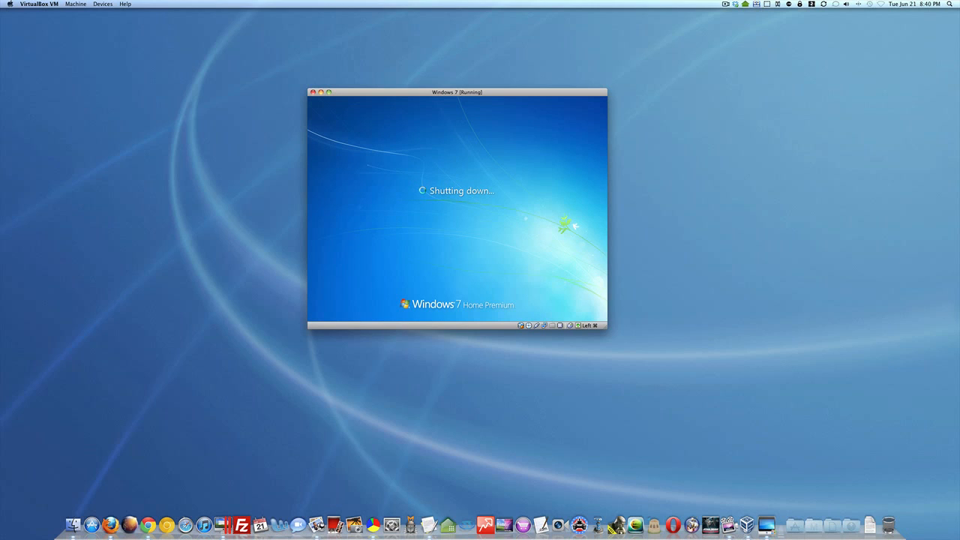
{"action": "left_click", "coordinate": [726, 4]}
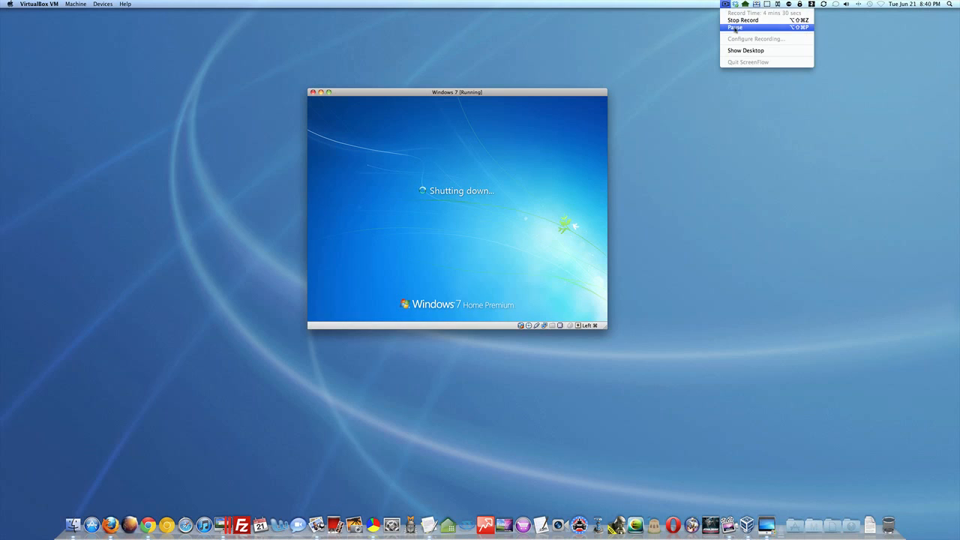
{"action": "left_click", "coordinate": [735, 28]}
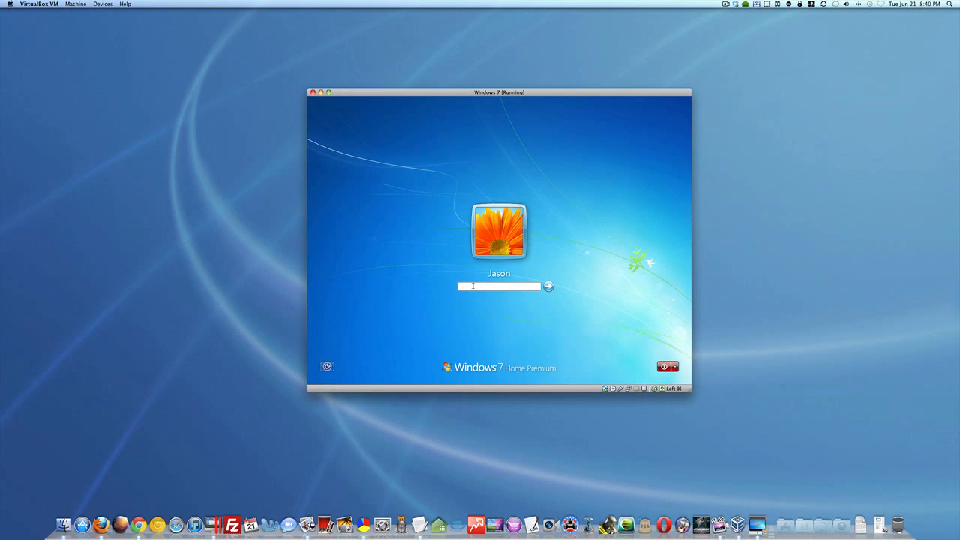
Step: Sign in to Windows 7 with the account password, search for "windows up" and open Windows Update
{"action": "key", "text": "Return"}
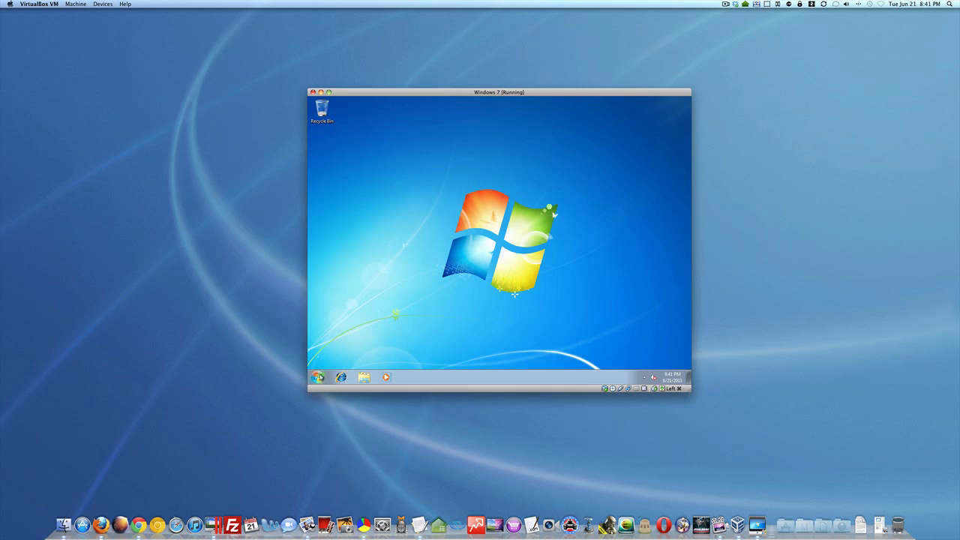
{"action": "left_click", "coordinate": [318, 377]}
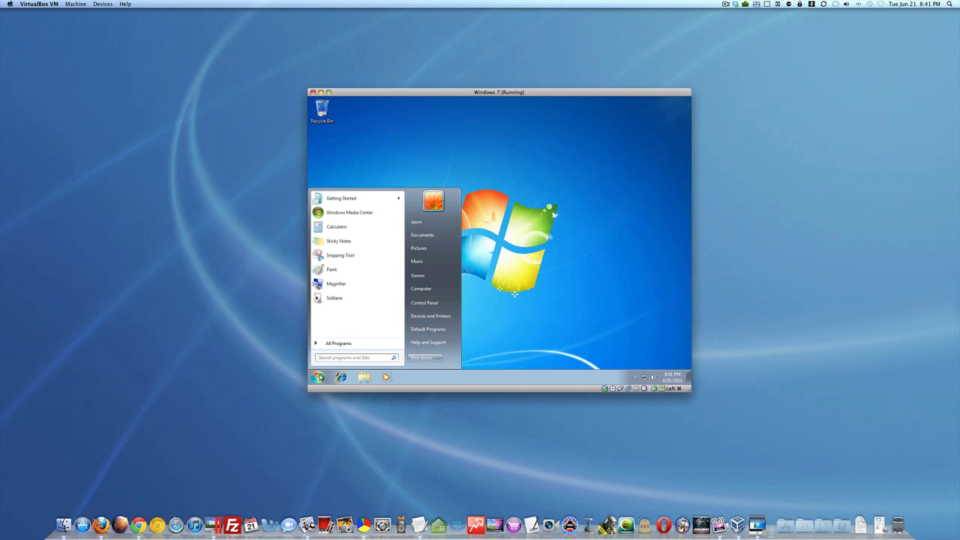
{"action": "type", "text": "windows"}
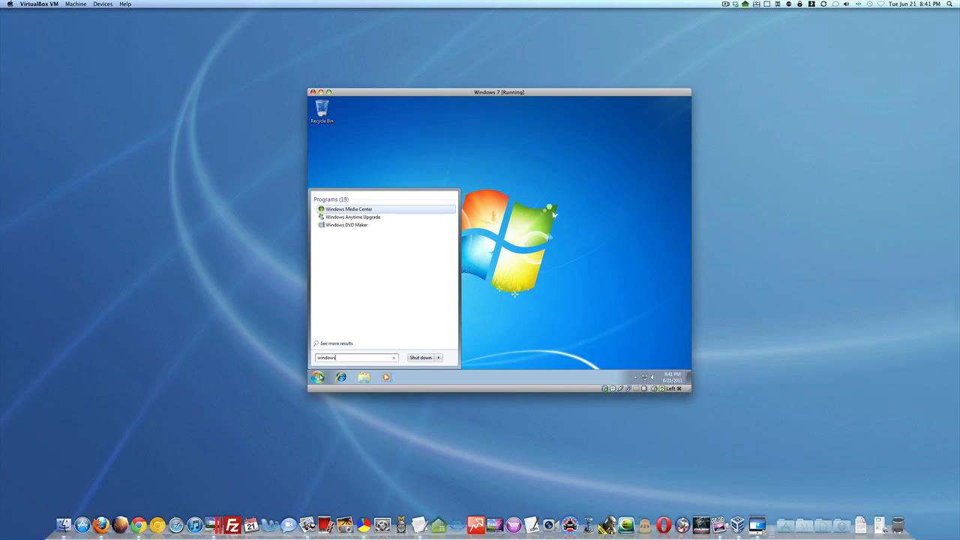
{"action": "type", "text": " up"}
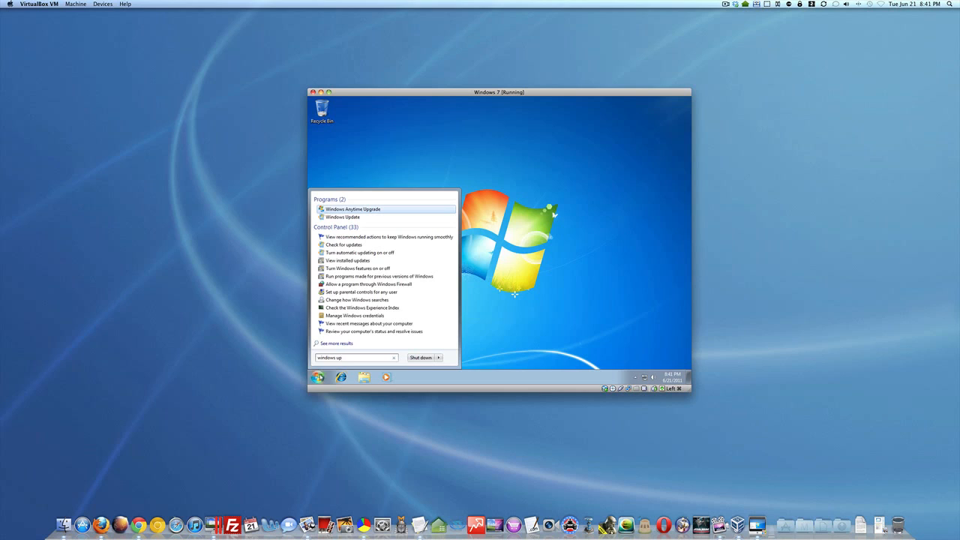
{"action": "left_click", "coordinate": [342, 218]}
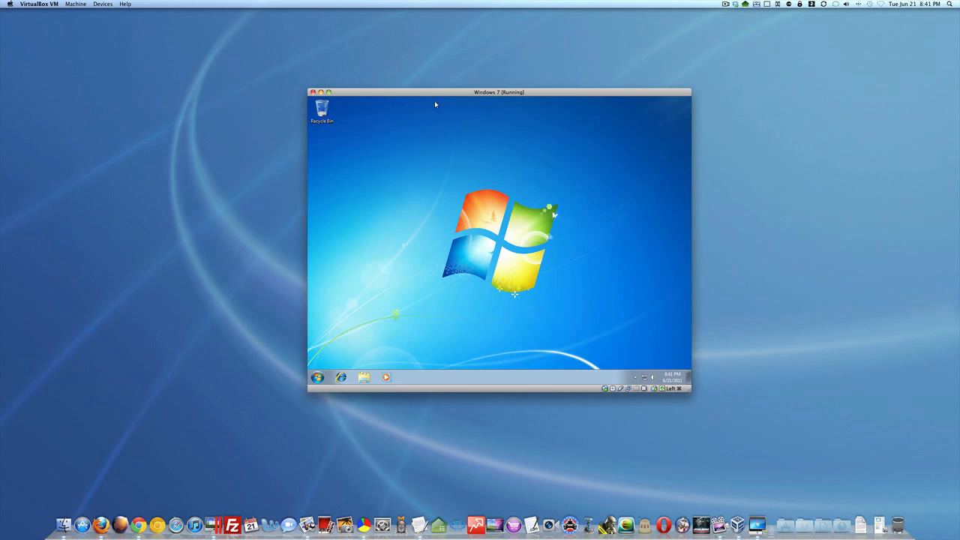
Step: Reposition the virtual machine's window and enlarge it so the guest desktop gets more room
{"action": "left_click_drag", "start_coordinate": [434, 92], "coordinate": [367, 64]}
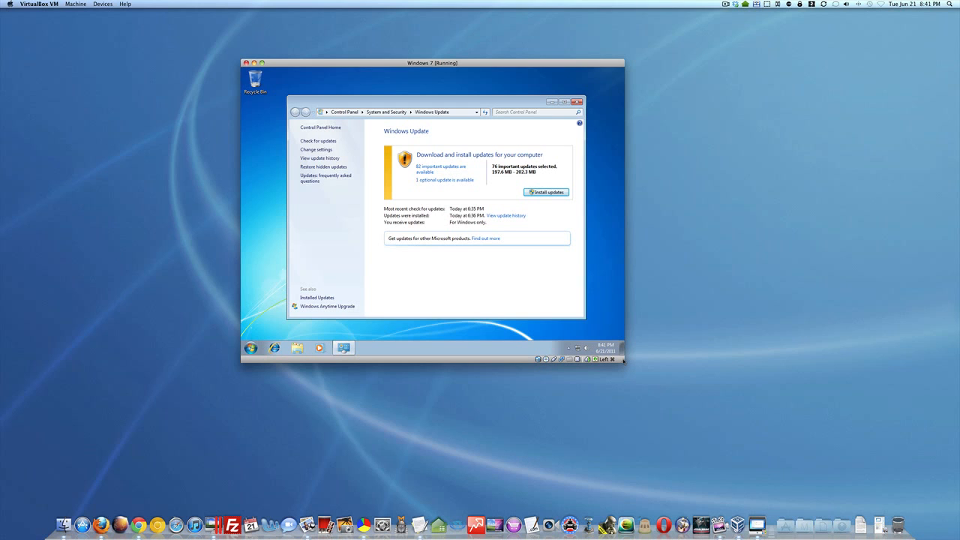
{"action": "left_click_drag", "start_coordinate": [623, 360], "coordinate": [733, 488]}
{"action": "left_click_drag", "start_coordinate": [427, 61], "coordinate": [391, 40]}
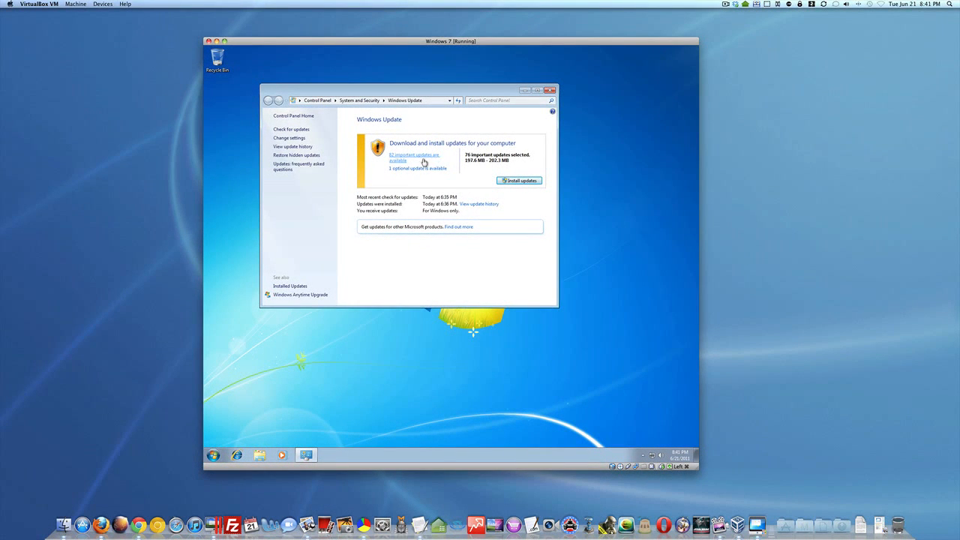
Step: Install the selected important updates and accept the license terms of the Windows Malicious Software Removal Tool
{"action": "left_click", "coordinate": [516, 182]}
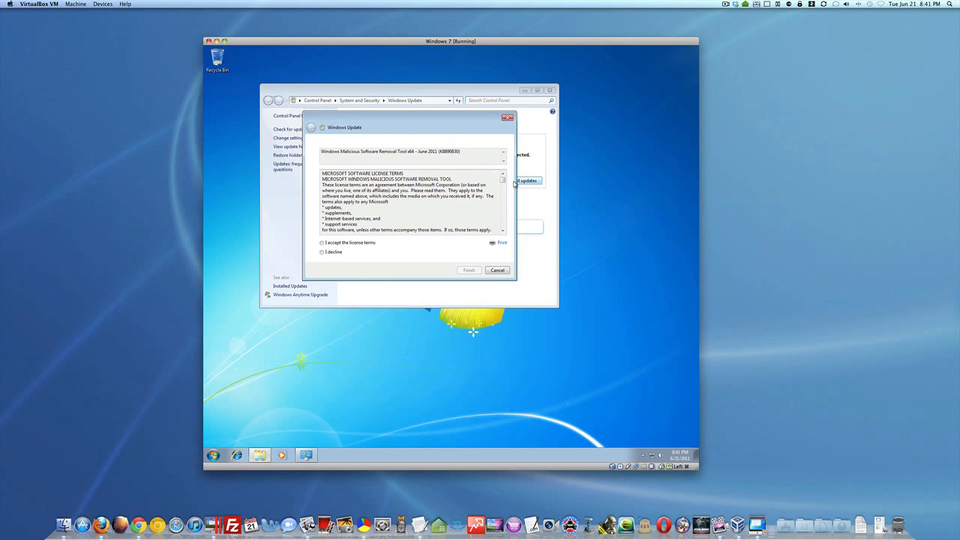
{"action": "left_click", "coordinate": [372, 243]}
{"action": "left_click", "coordinate": [471, 270]}
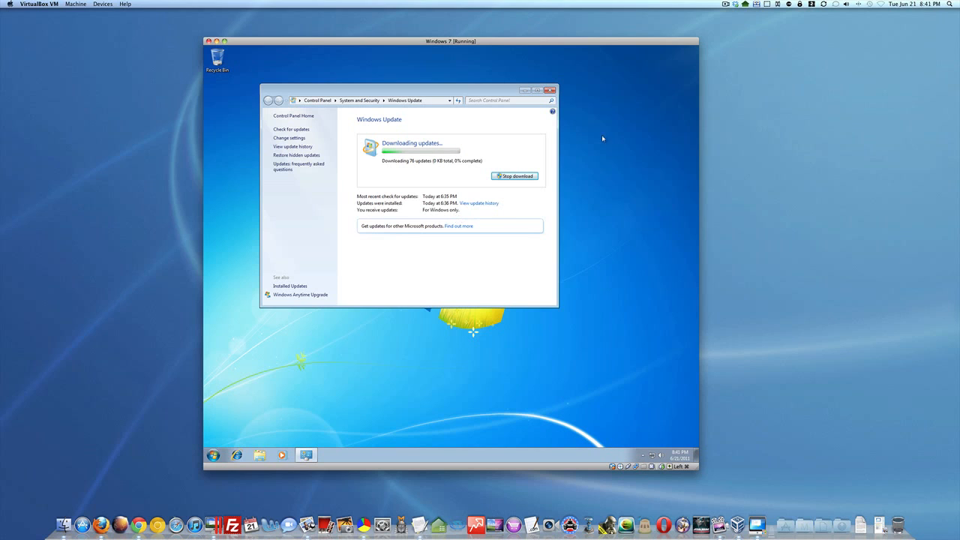
{"action": "left_click", "coordinate": [725, 3]}
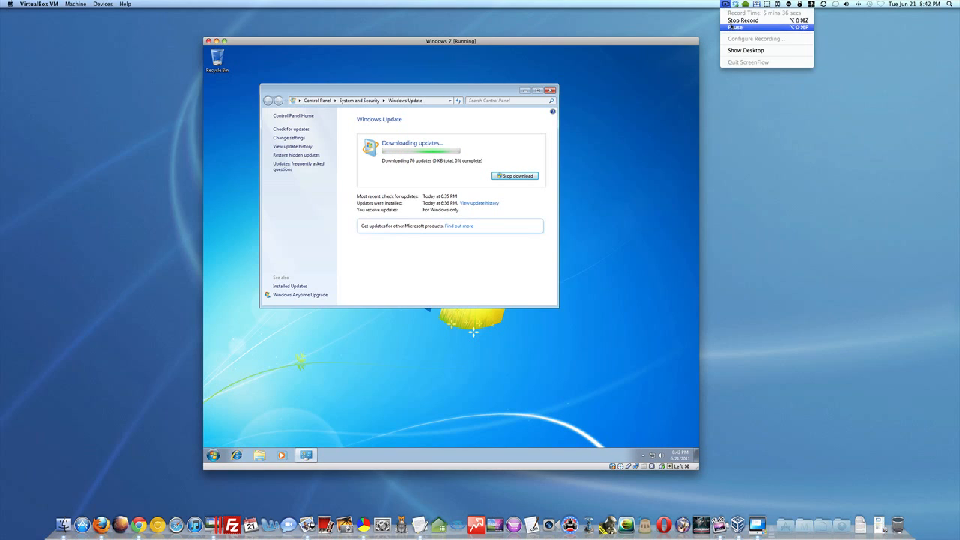
{"action": "left_click", "coordinate": [743, 27]}
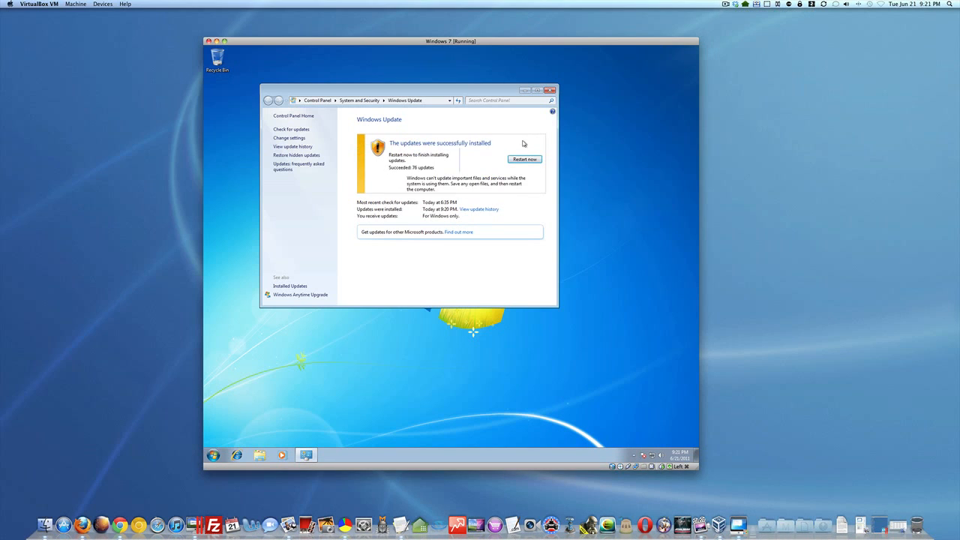
Step: Try to restart Windows 7 from Windows Update, and cancel instead of forcing the restart
{"action": "left_click", "coordinate": [531, 160]}
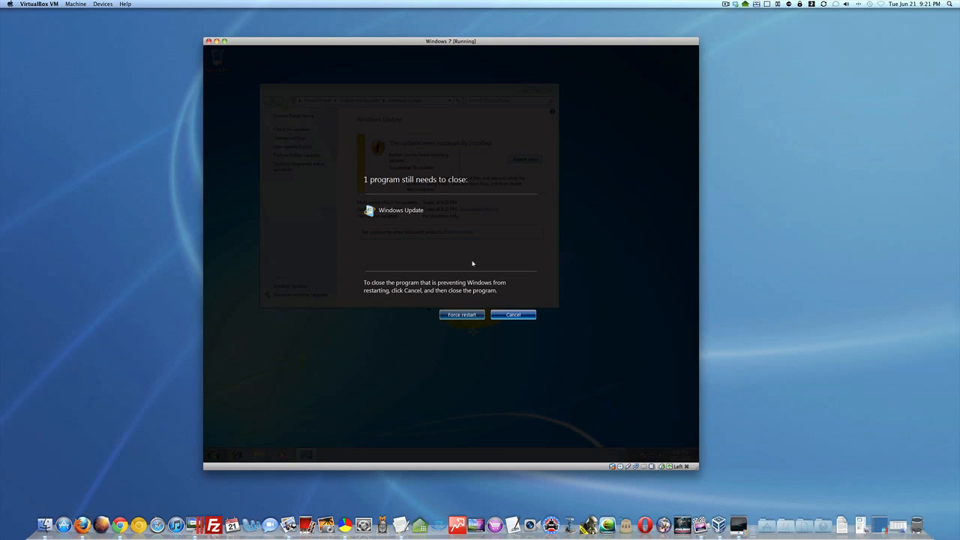
{"action": "left_click", "coordinate": [516, 315]}
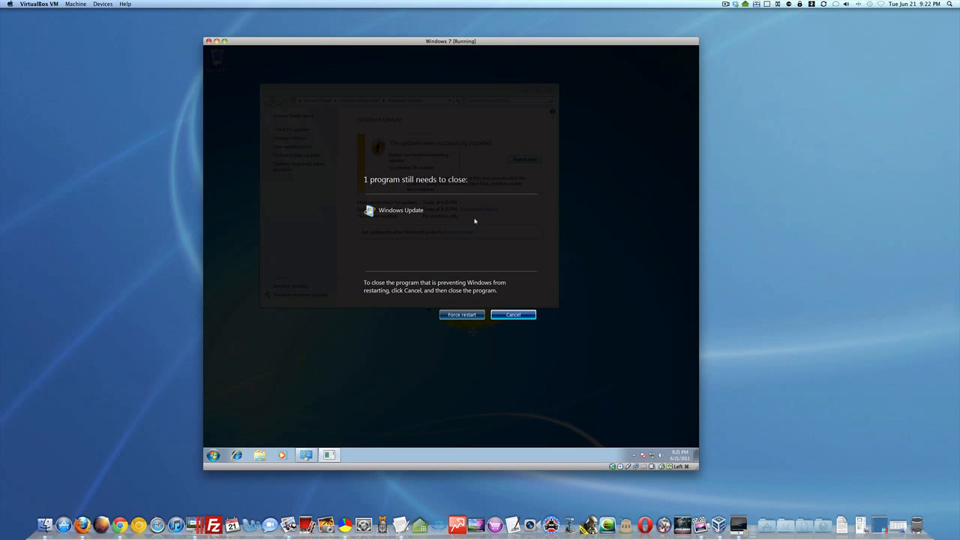
{"action": "left_click", "coordinate": [726, 4]}
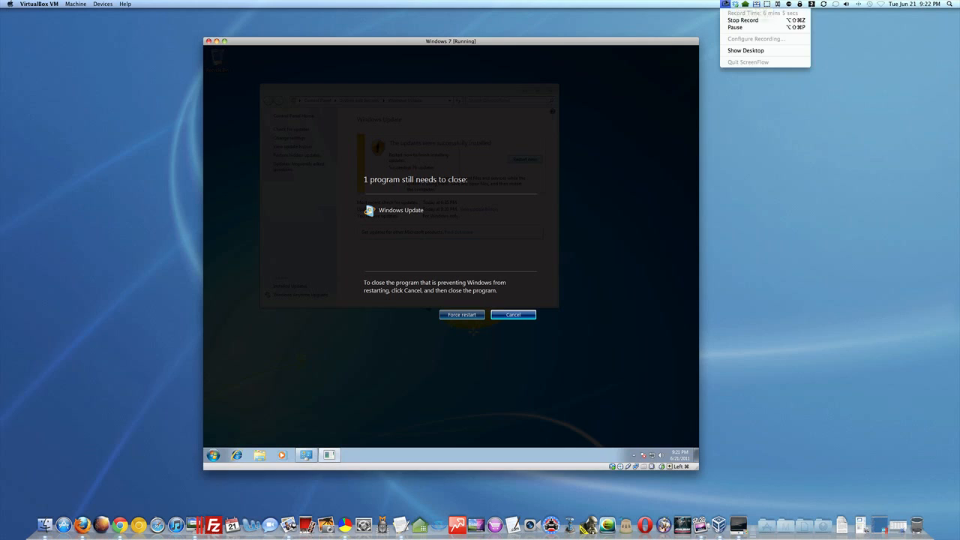
{"action": "left_click", "coordinate": [731, 28]}
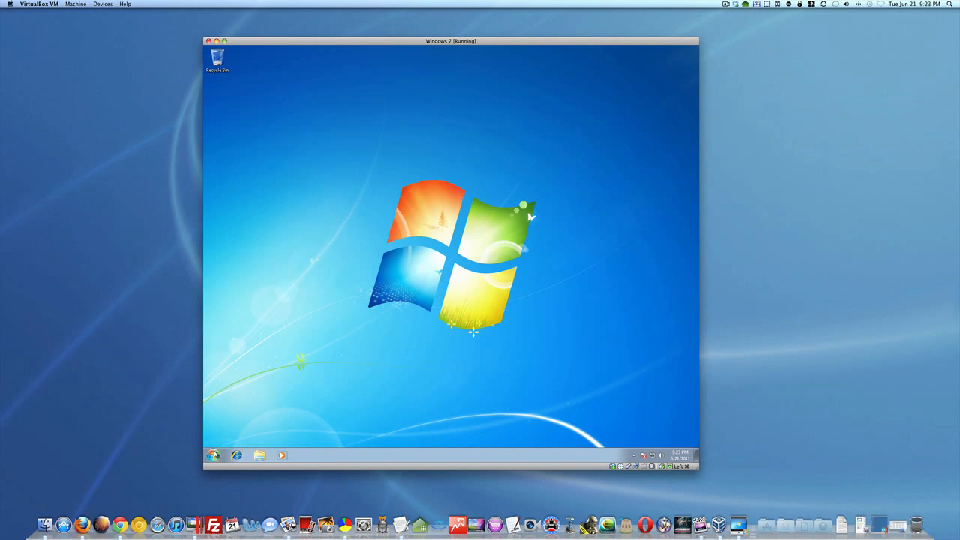
Step: Search for "windows update" in Windows 7 and bring the Windows Update window to the front
{"action": "left_click", "coordinate": [214, 455]}
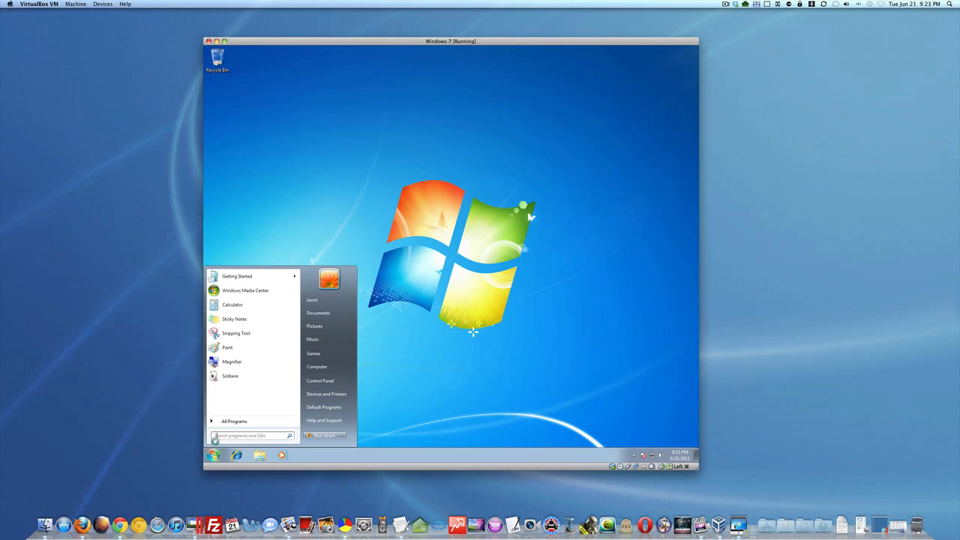
{"action": "type", "text": "windows update"}
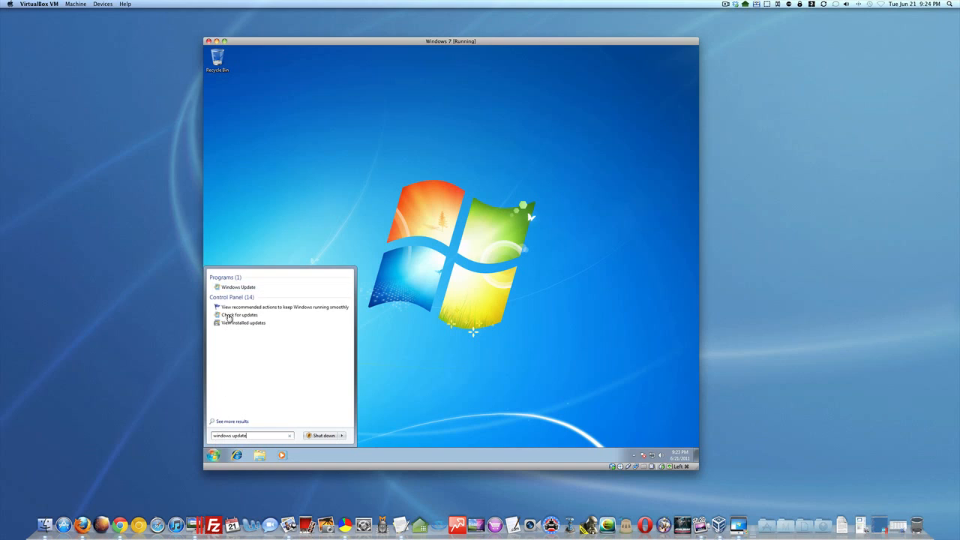
{"action": "left_click", "coordinate": [232, 288]}
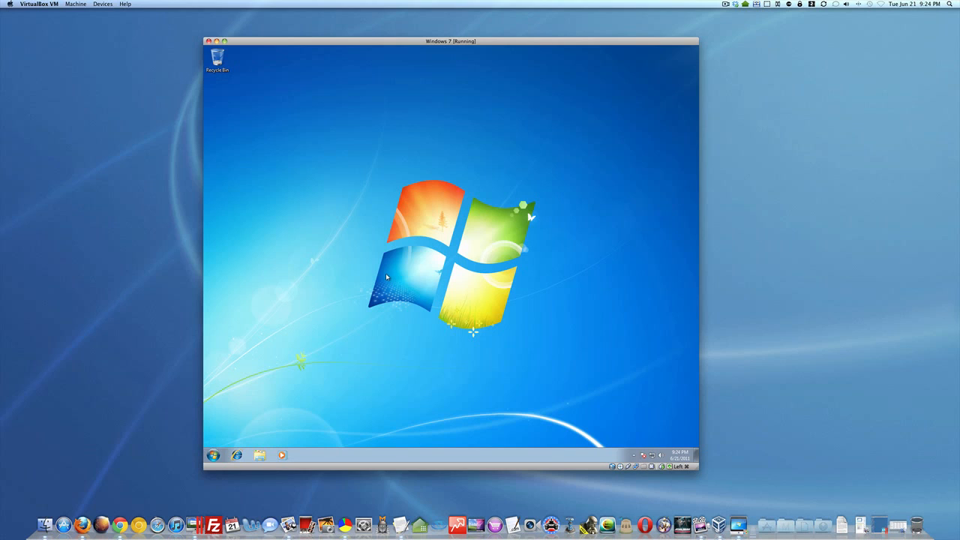
{"action": "left_click", "coordinate": [213, 454]}
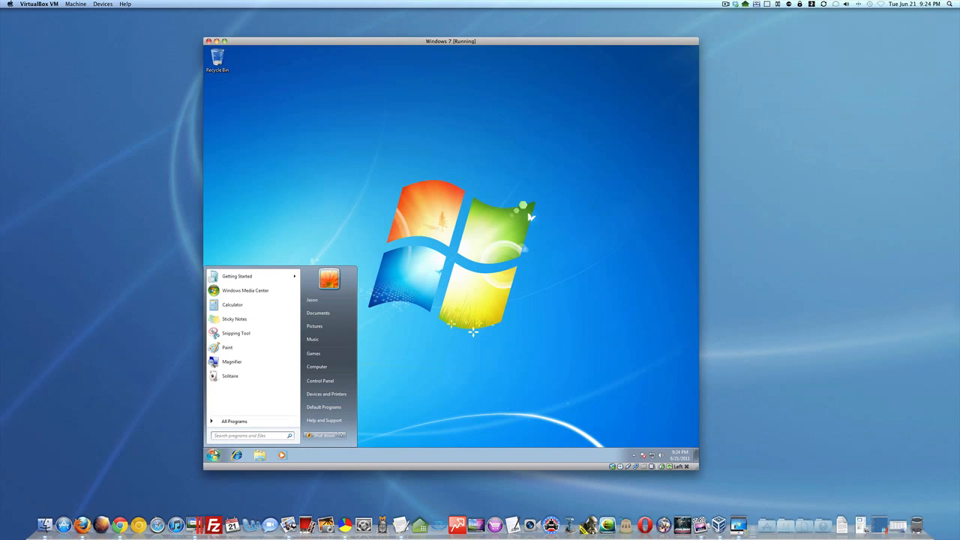
{"action": "type", "text": "windows"}
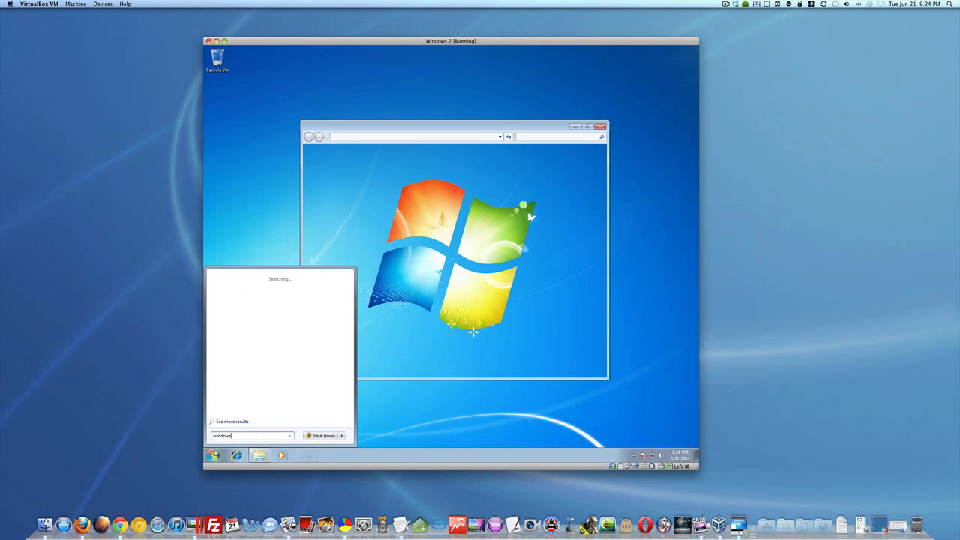
{"action": "left_click", "coordinate": [451, 126]}
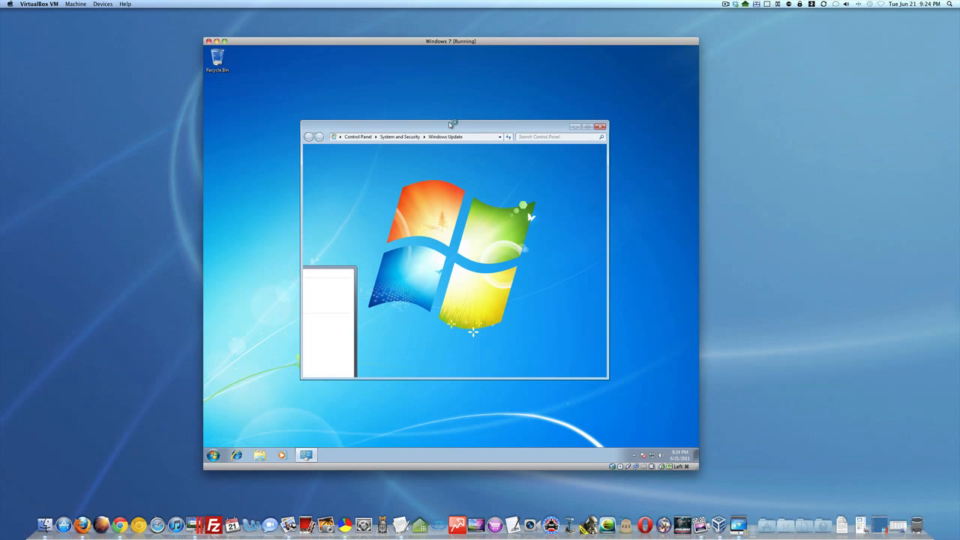
Step: Maximize the Windows Update window and restart Windows 7 to finish installing the updates
{"action": "left_click", "coordinate": [590, 128]}
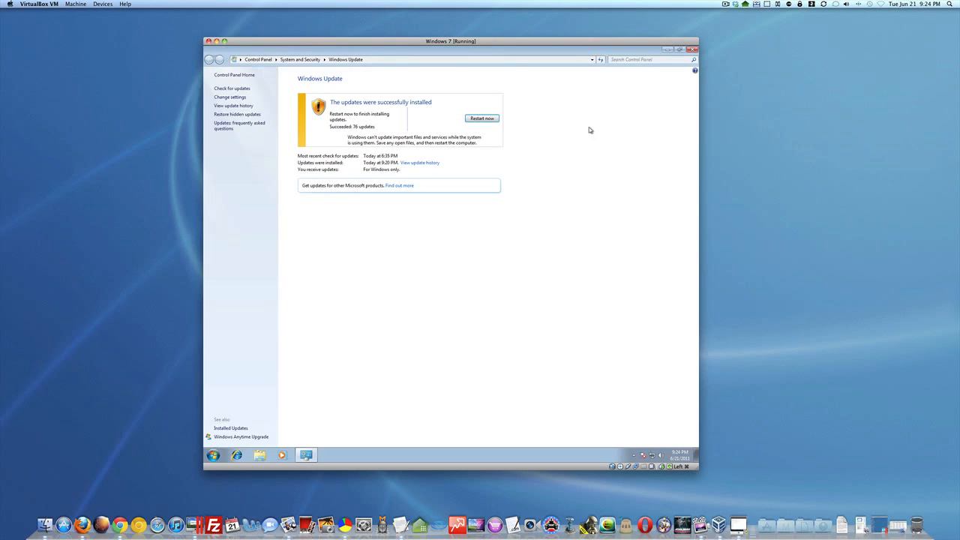
{"action": "left_click", "coordinate": [479, 120]}
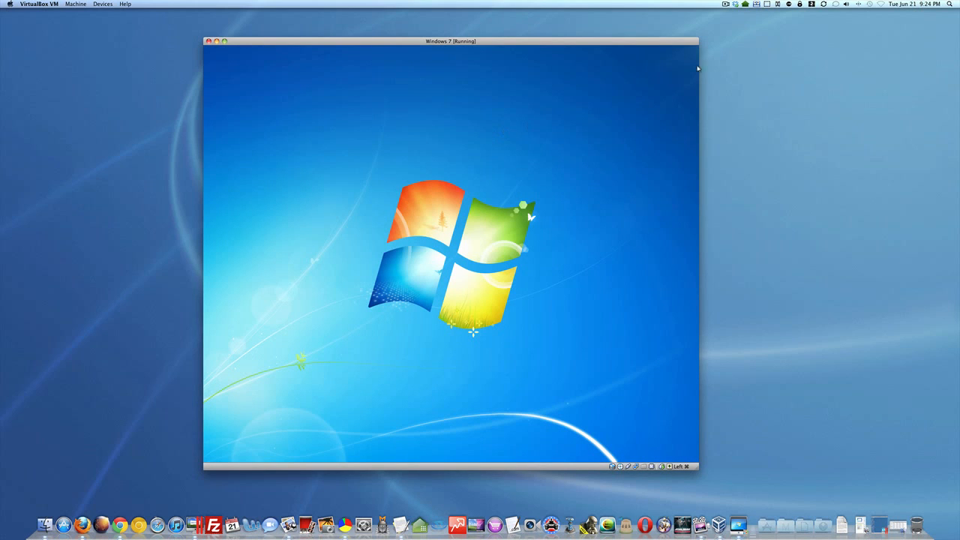
{"action": "left_click", "coordinate": [727, 4]}
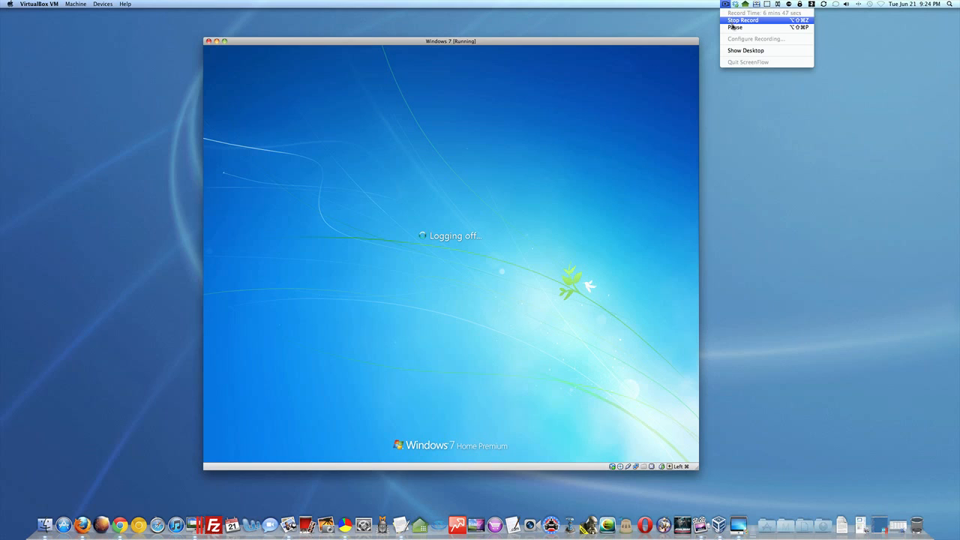
{"action": "left_click", "coordinate": [735, 27]}
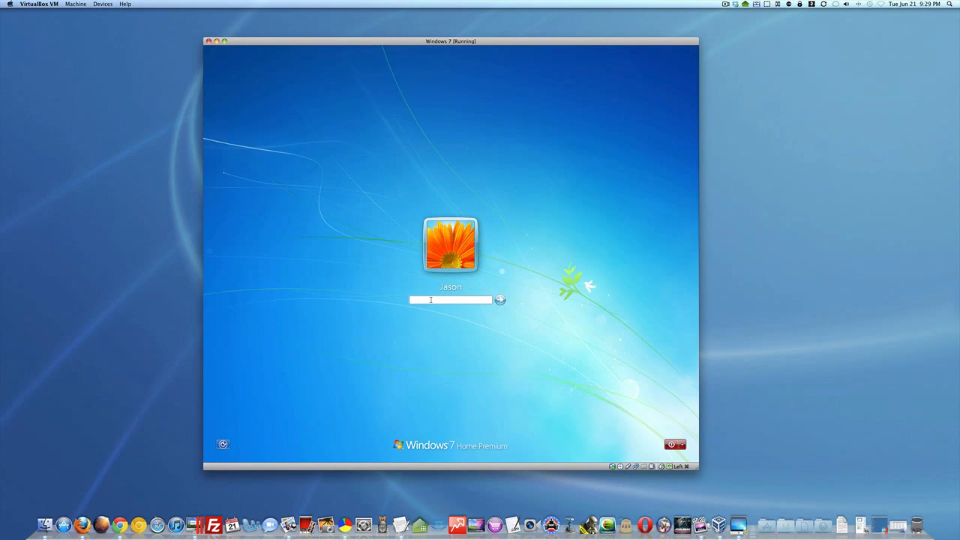
Step: Sign in to Windows 7 with the account password
{"action": "type", "text": "•••••••"}
{"action": "key", "text": "Return"}
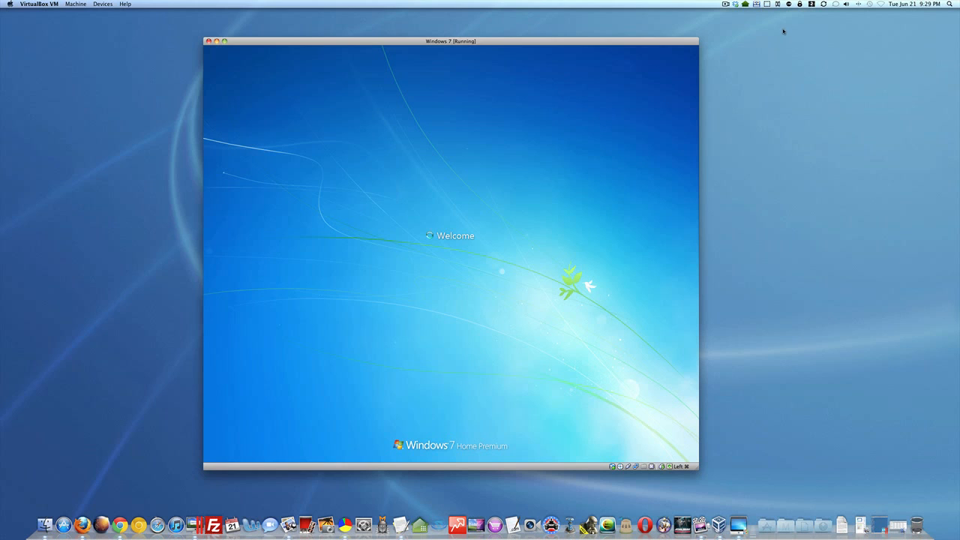
{"action": "left_click", "coordinate": [725, 4]}
{"action": "left_click", "coordinate": [734, 28]}
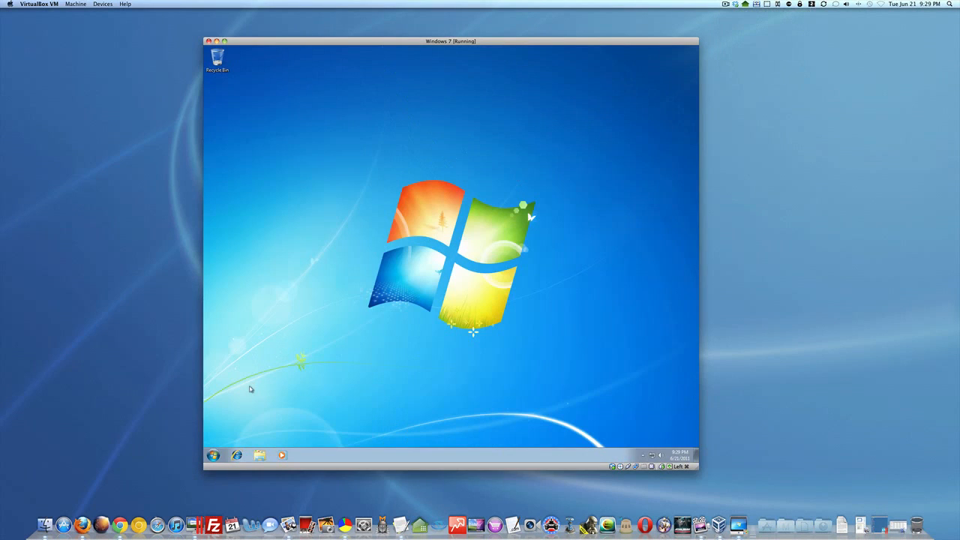
Step: Search for "windows up" in Windows 7 and open Windows Update
{"action": "left_click", "coordinate": [213, 455]}
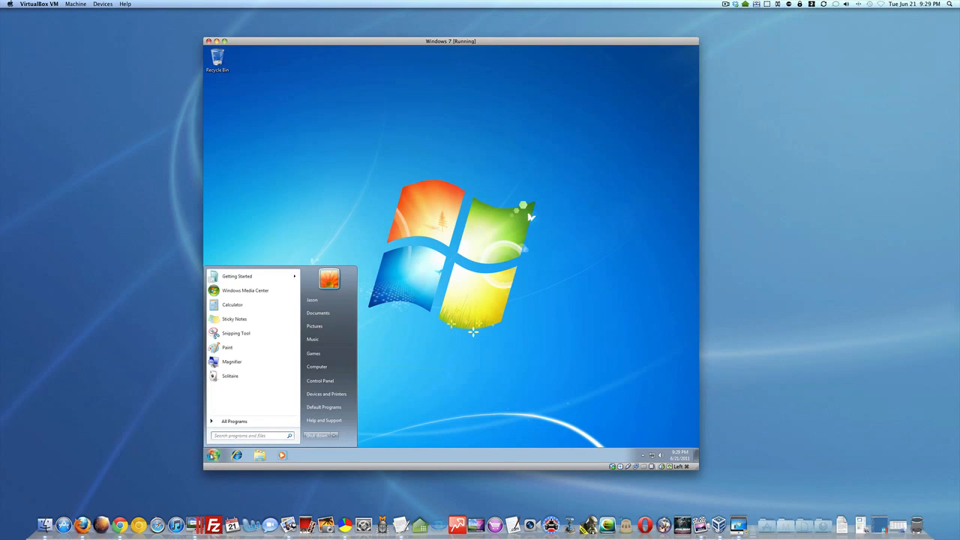
{"action": "type", "text": "windows up"}
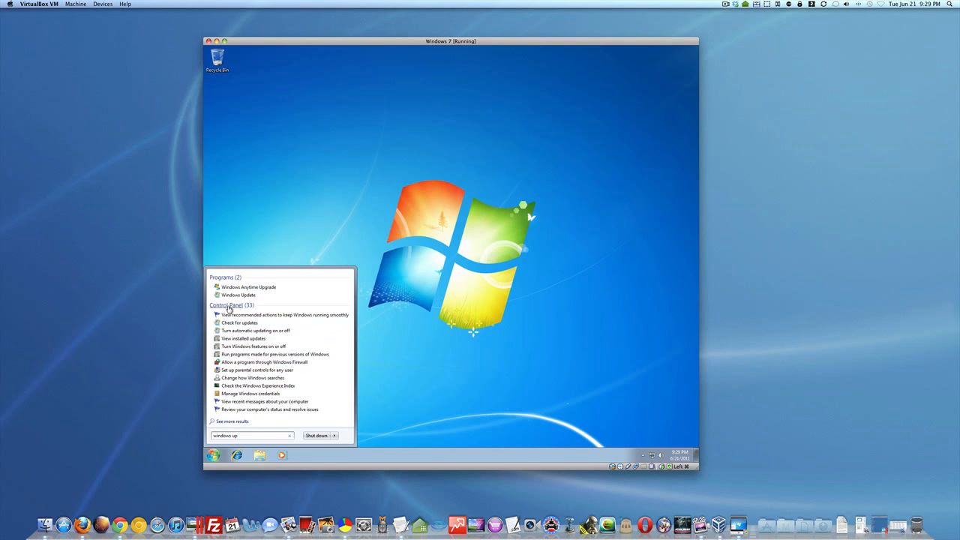
{"action": "left_click", "coordinate": [230, 297]}
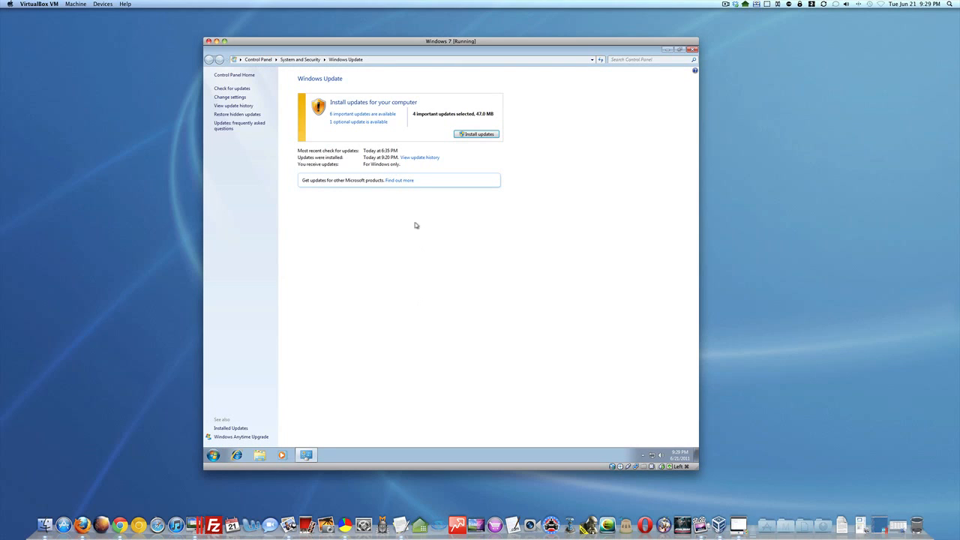
Step: Add the optional update KB976422 to the selection and install all selected updates
{"action": "left_click", "coordinate": [348, 123]}
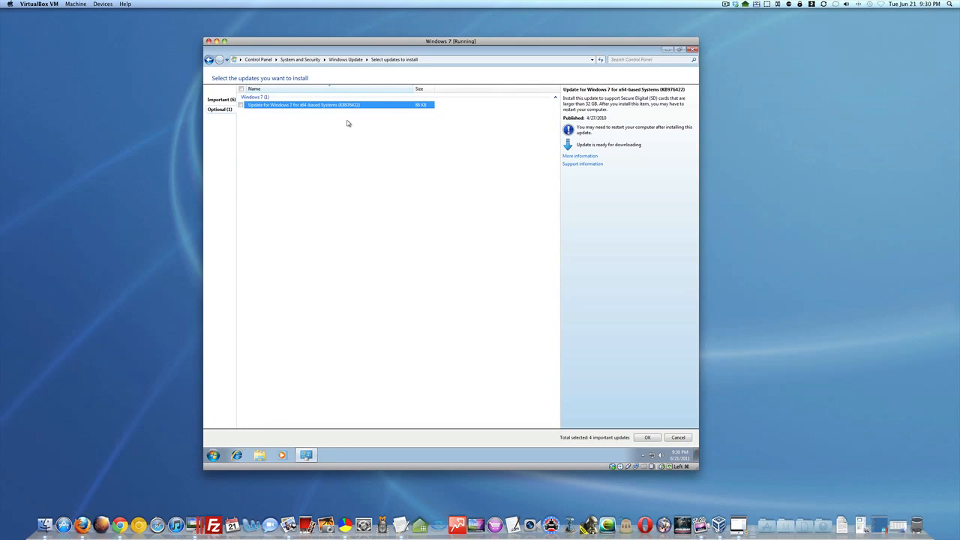
{"action": "left_click", "coordinate": [242, 89]}
{"action": "left_click", "coordinate": [646, 437]}
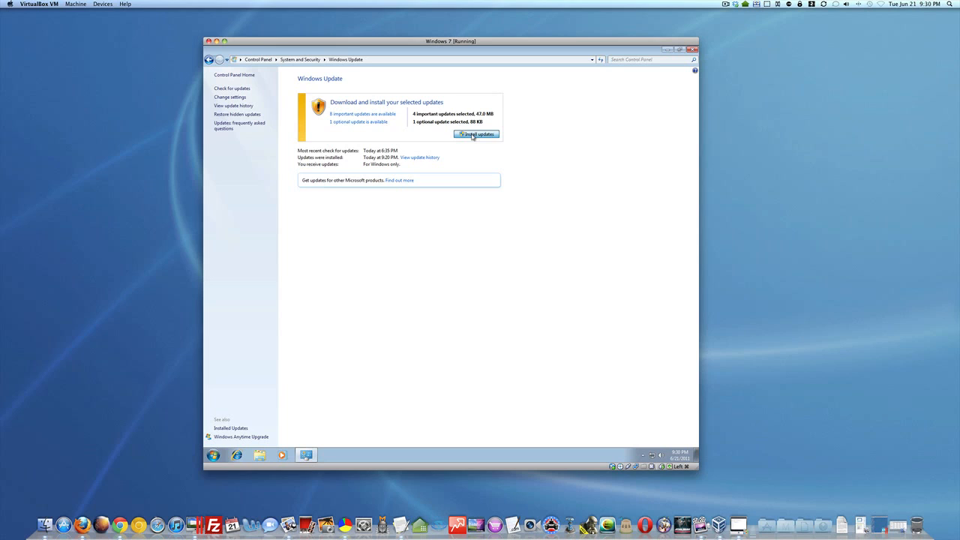
{"action": "left_click", "coordinate": [473, 135]}
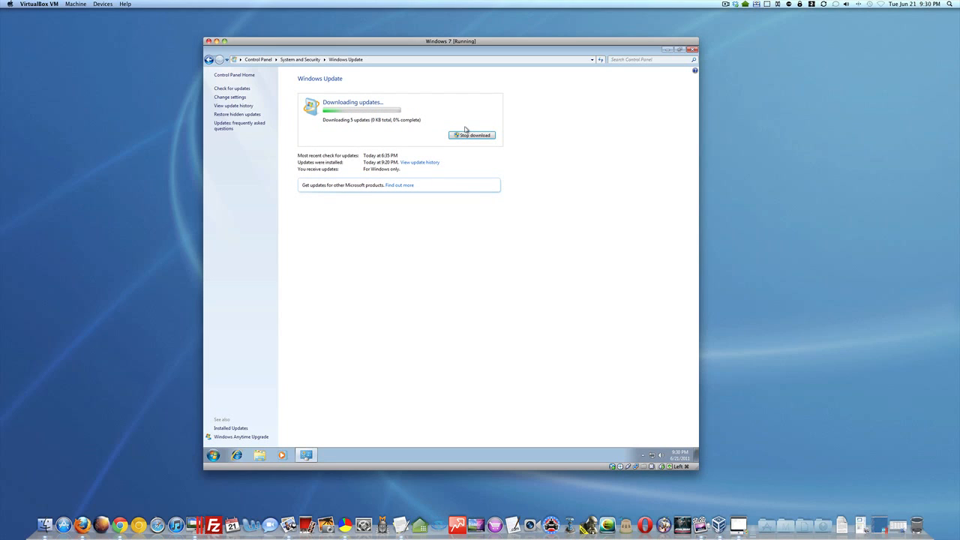
{"action": "left_click", "coordinate": [726, 4]}
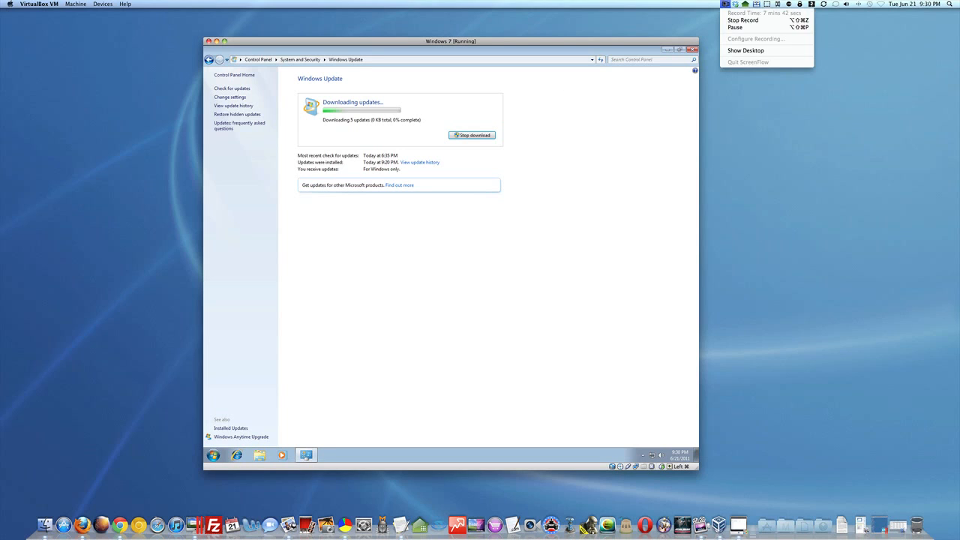
{"action": "left_click", "coordinate": [732, 28]}
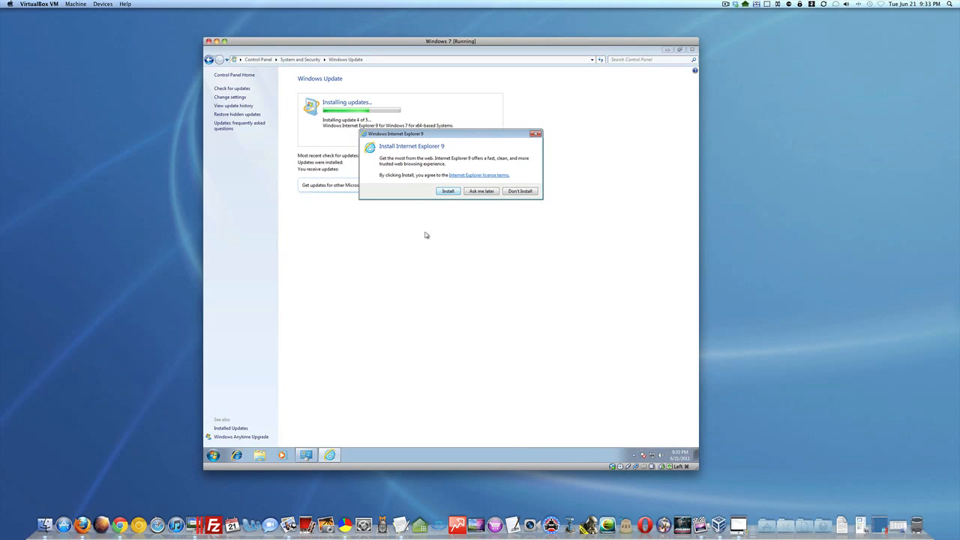
Step: Accept the Internet Explorer 9 installation that is part of the running updates
{"action": "left_click", "coordinate": [336, 455]}
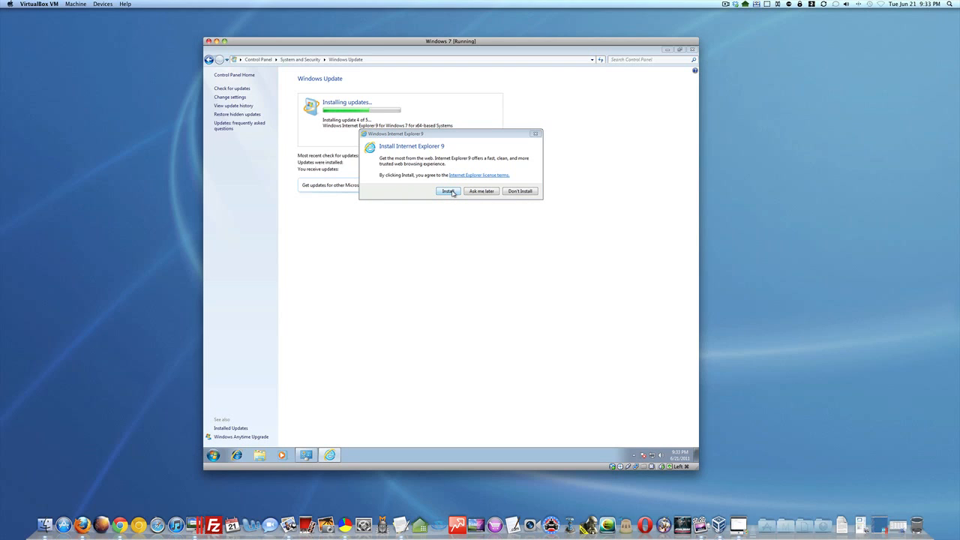
{"action": "left_click", "coordinate": [448, 192]}
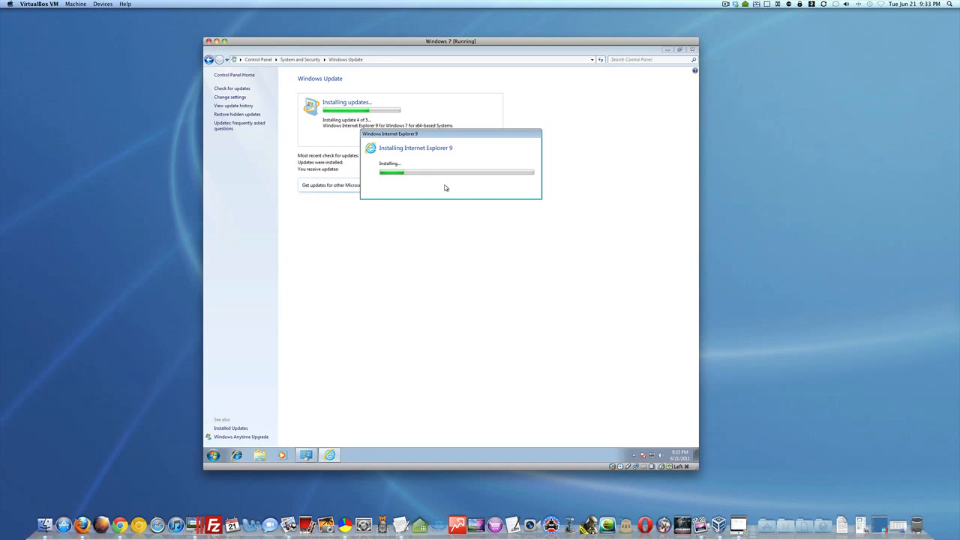
{"action": "left_click", "coordinate": [726, 4]}
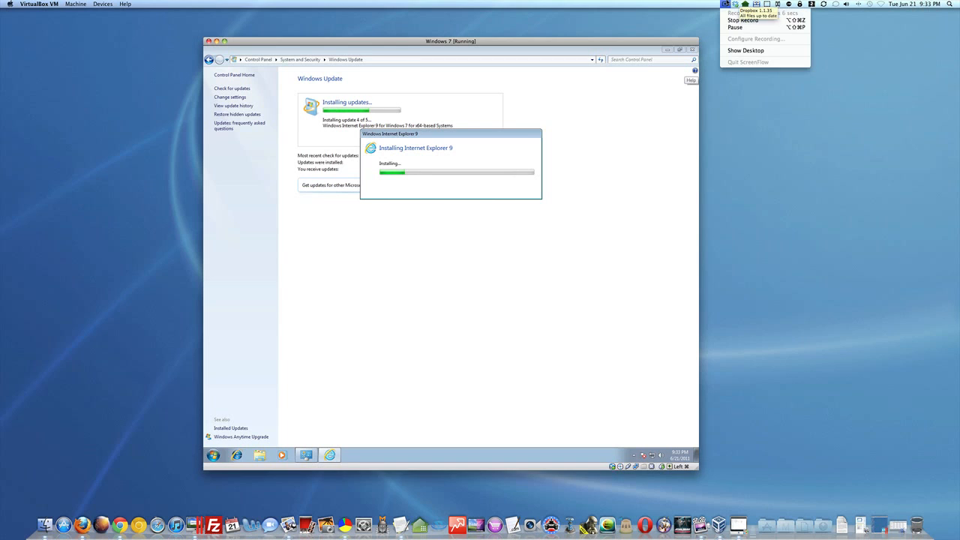
{"action": "left_click", "coordinate": [738, 28]}
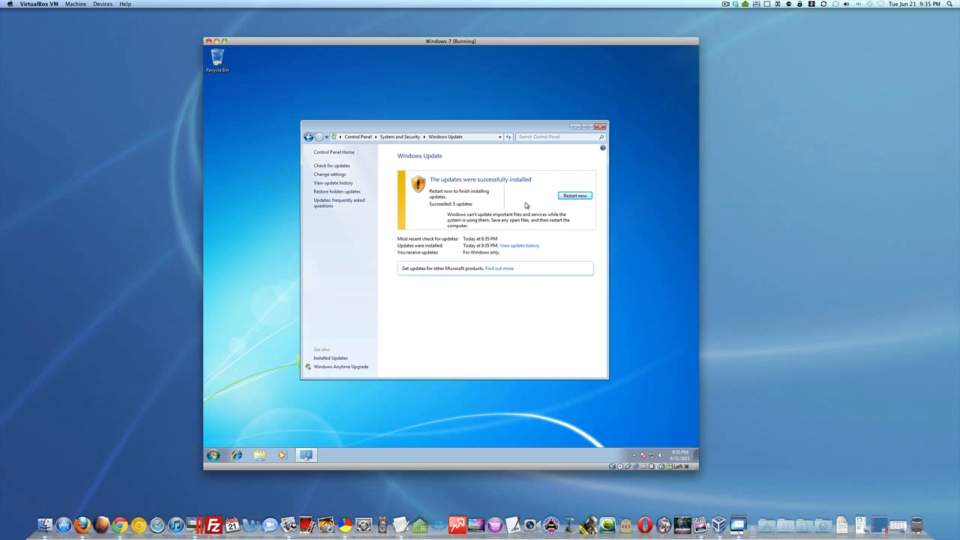
Step: Restart Windows 7 from Windows Update to finish installing the updates
{"action": "left_click", "coordinate": [568, 197]}
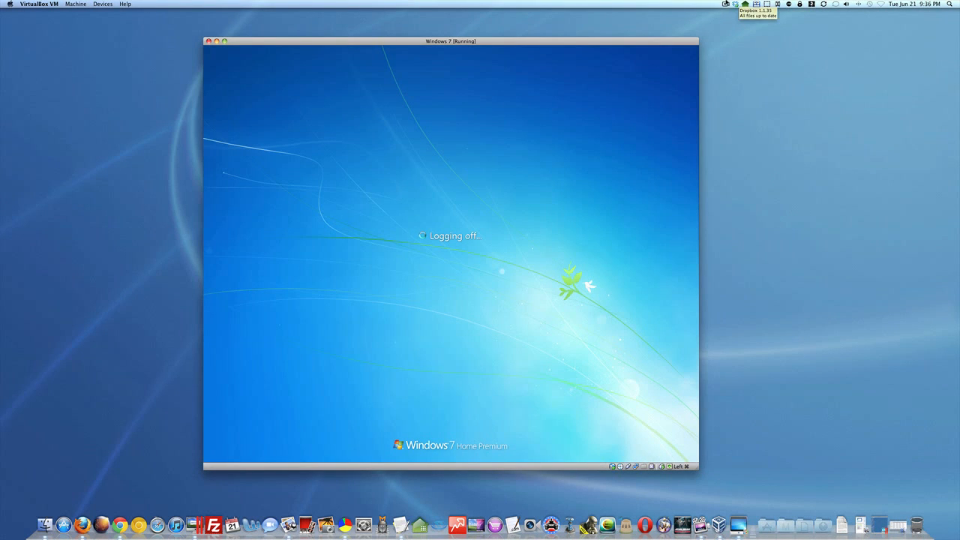
{"action": "left_click", "coordinate": [726, 3]}
{"action": "left_click", "coordinate": [736, 27]}
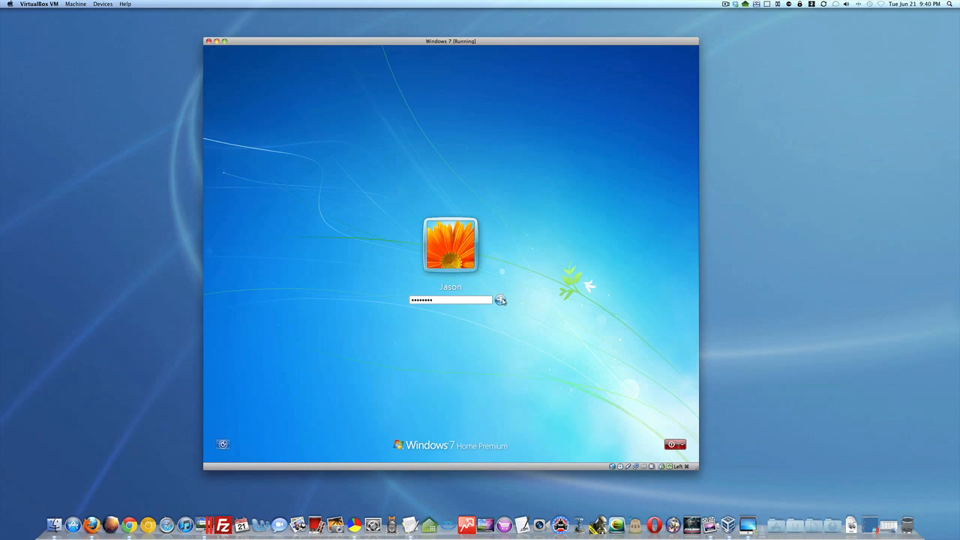
Step: Sign in to Windows 7 and open Windows Update in a maximized window, searching for "windows up"
{"action": "left_click", "coordinate": [500, 299]}
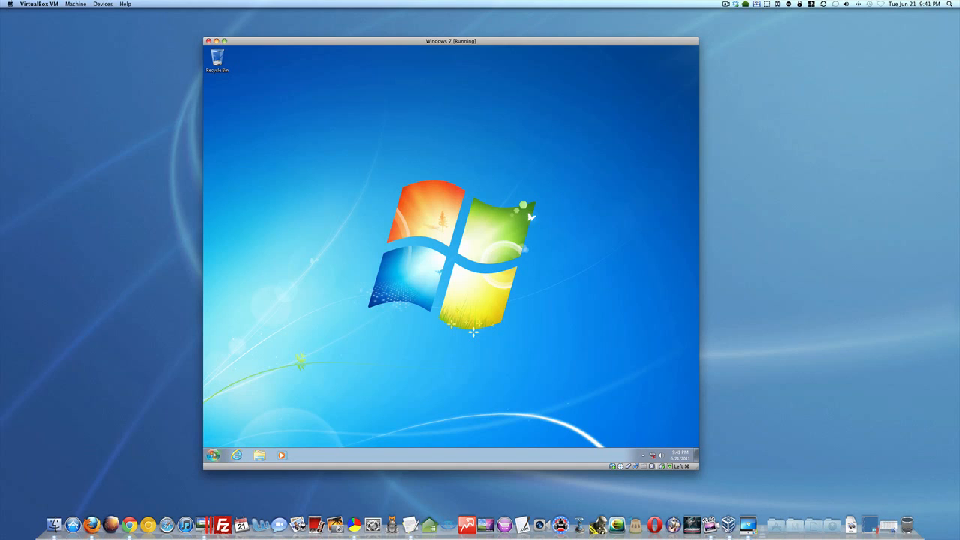
{"action": "left_click", "coordinate": [214, 455]}
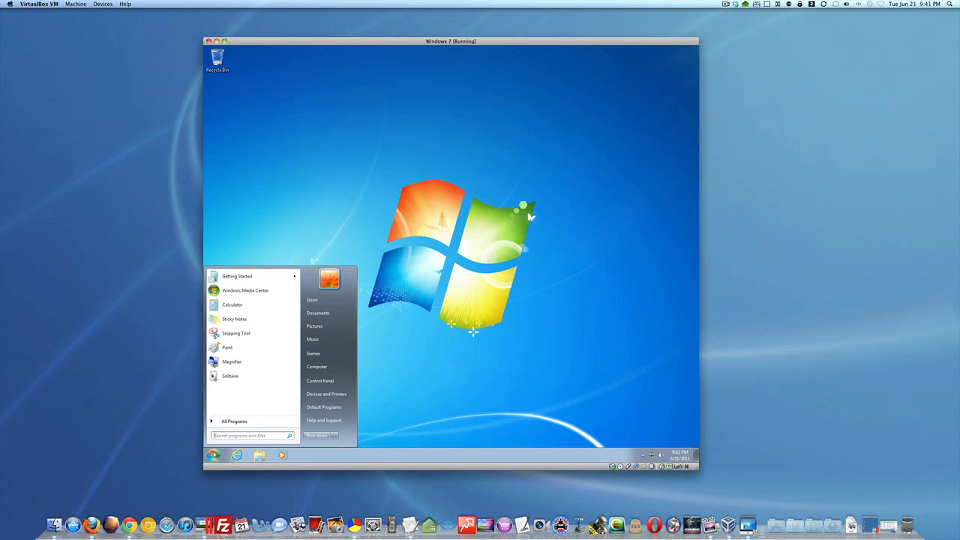
{"action": "type", "text": "windows up"}
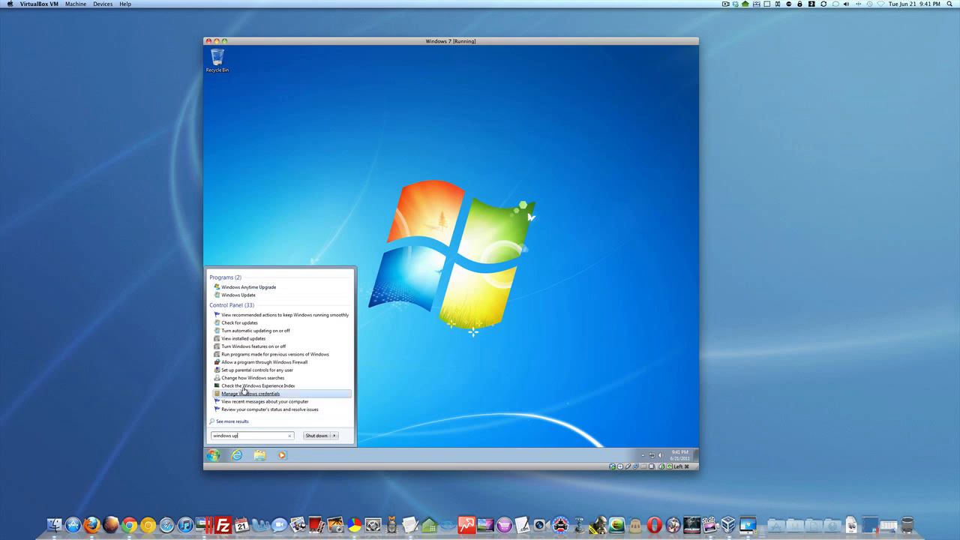
{"action": "left_click", "coordinate": [237, 294]}
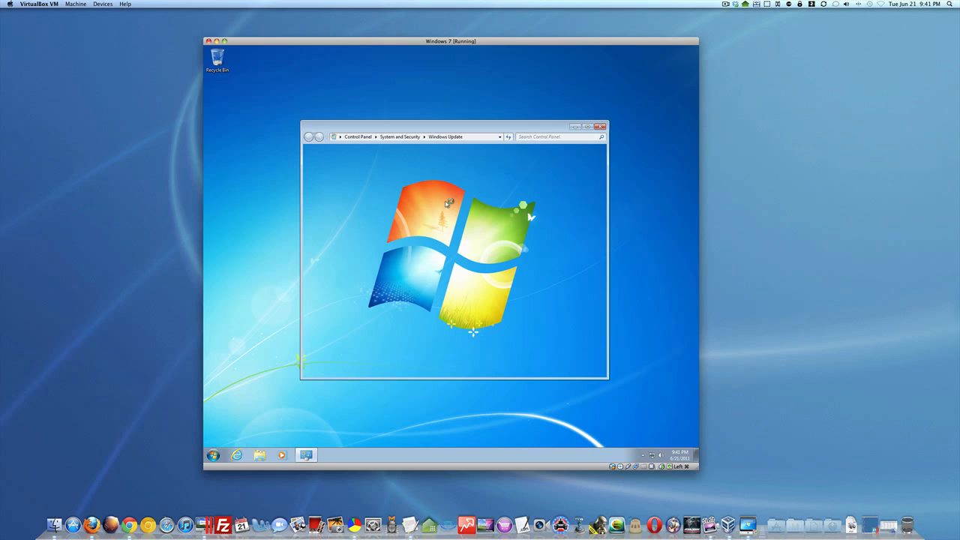
{"action": "left_click", "coordinate": [589, 128]}
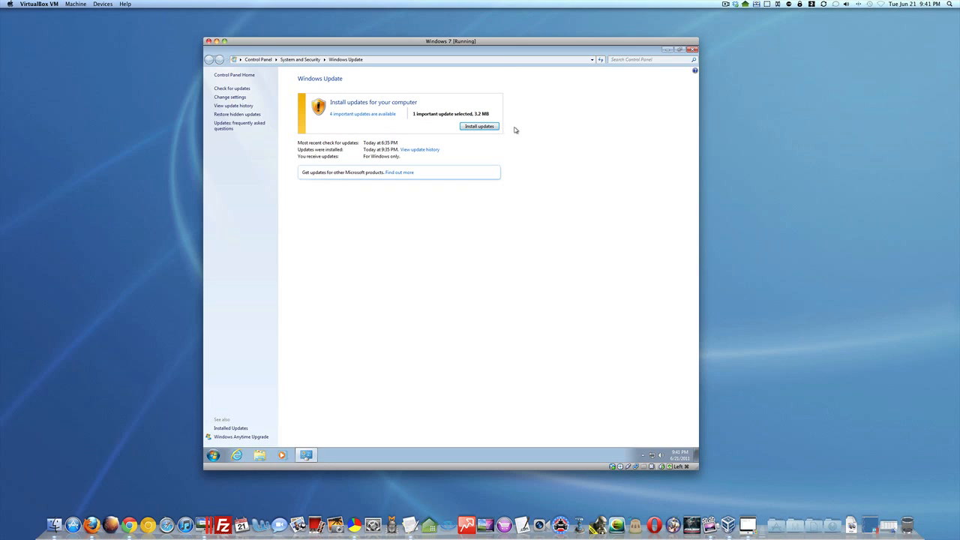
Step: Select all the important updates in the list of available updates and install them
{"action": "left_click", "coordinate": [376, 115]}
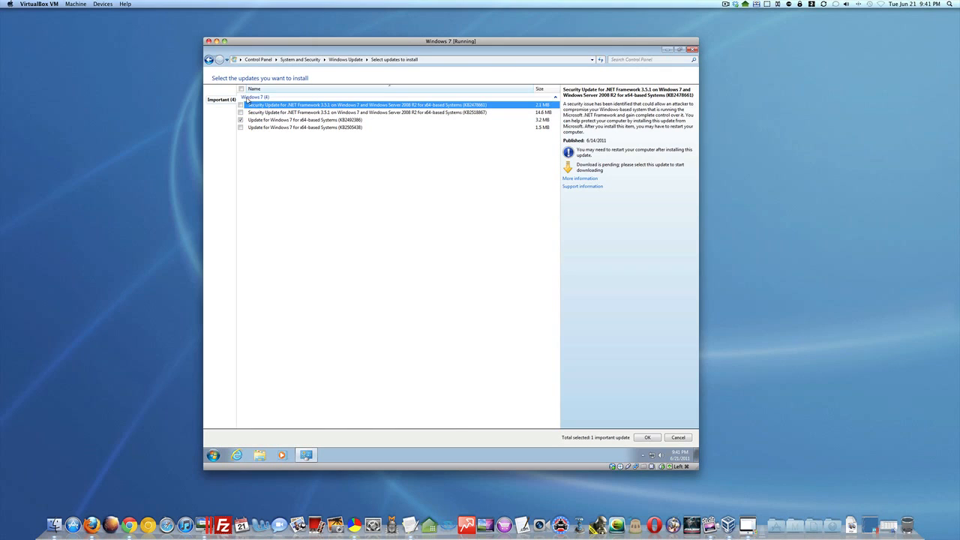
{"action": "left_click", "coordinate": [241, 91]}
{"action": "left_click", "coordinate": [242, 90]}
{"action": "left_click", "coordinate": [241, 89]}
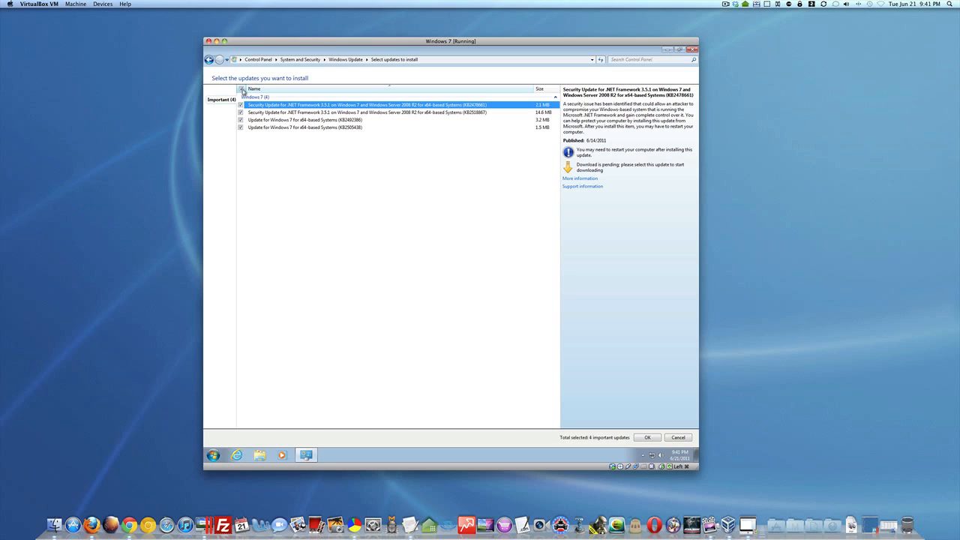
{"action": "left_click", "coordinate": [654, 440]}
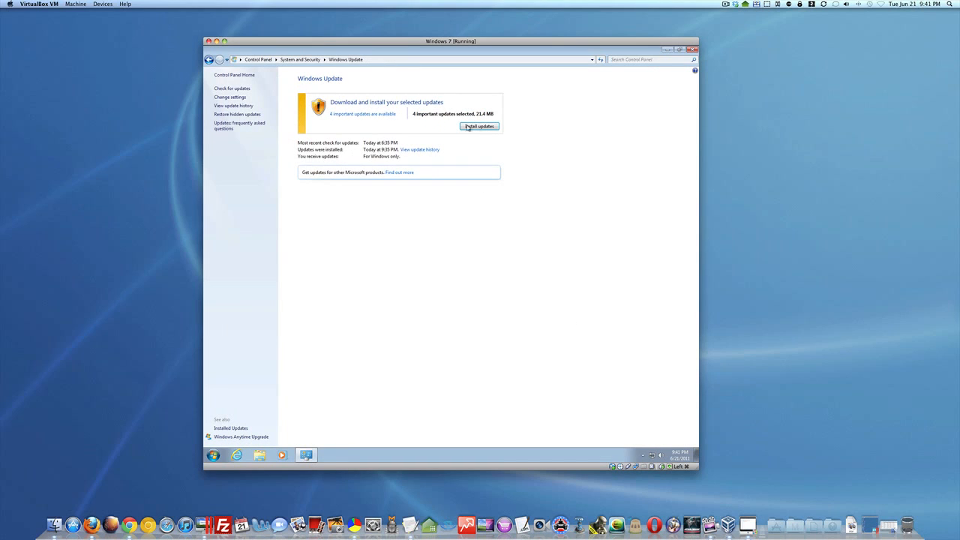
{"action": "left_click", "coordinate": [479, 128]}
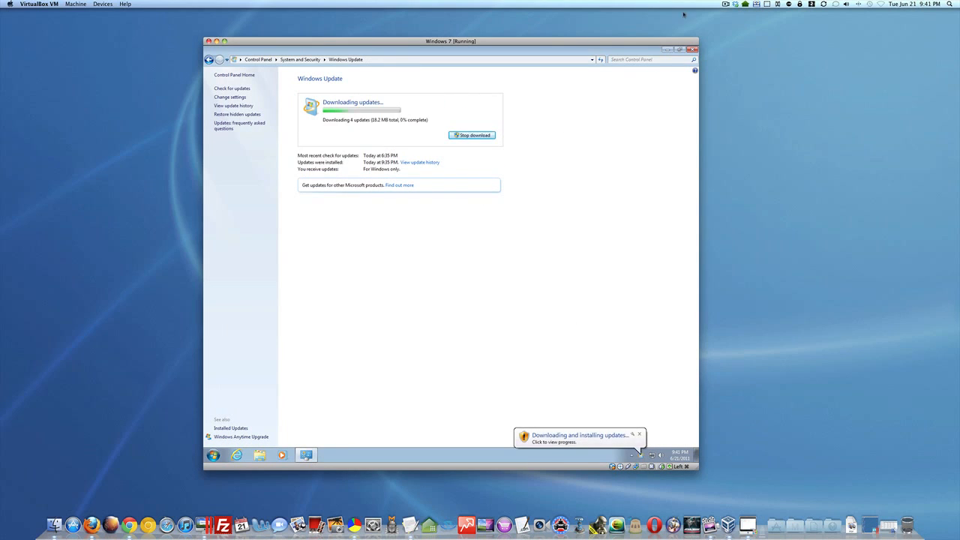
{"action": "left_click", "coordinate": [725, 3]}
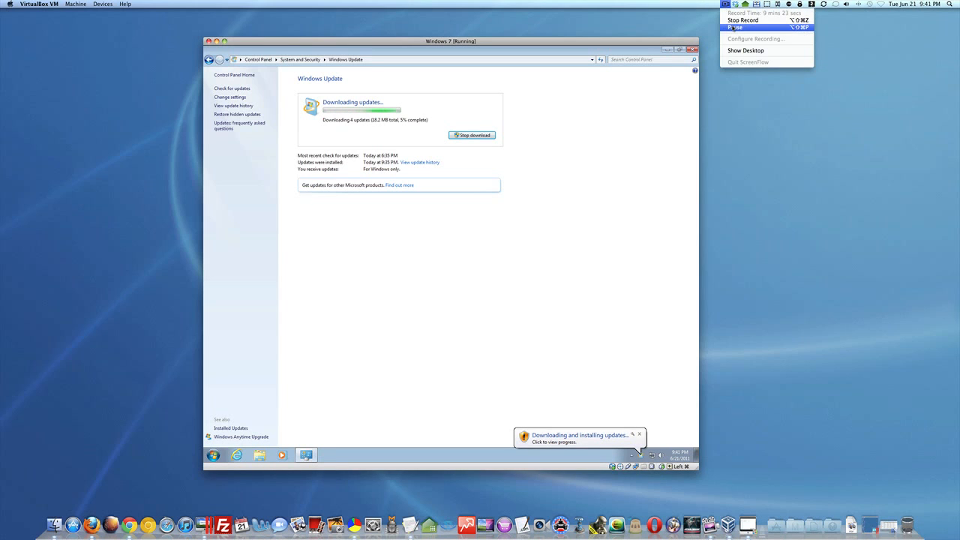
{"action": "left_click", "coordinate": [734, 28]}
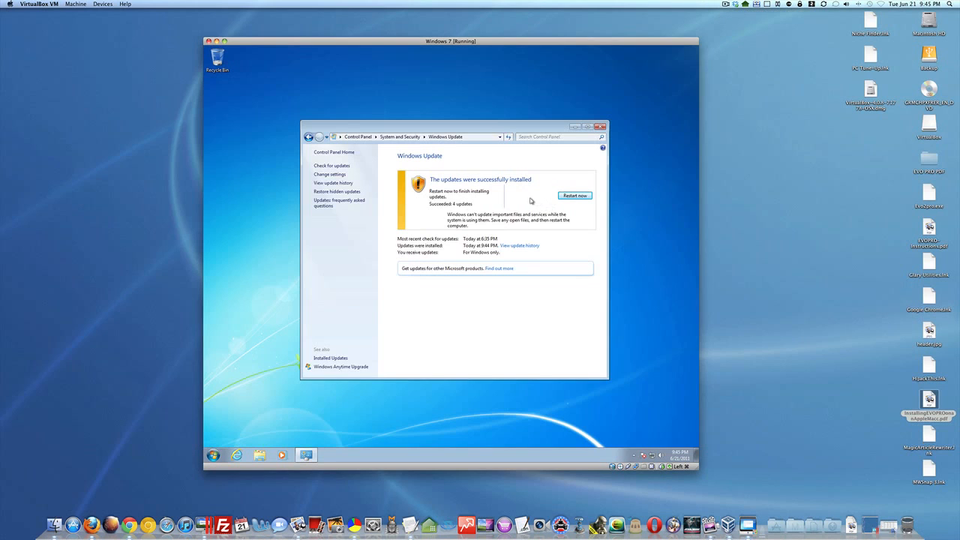
Step: Restart Windows 7 from Windows Update to complete the important updates
{"action": "left_click", "coordinate": [575, 196]}
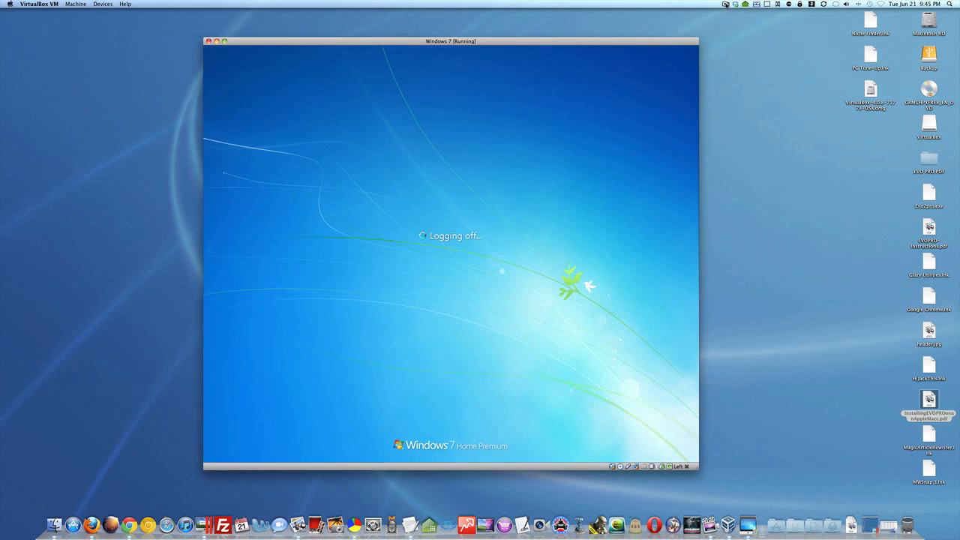
{"action": "left_click", "coordinate": [725, 3]}
{"action": "left_click", "coordinate": [732, 27]}
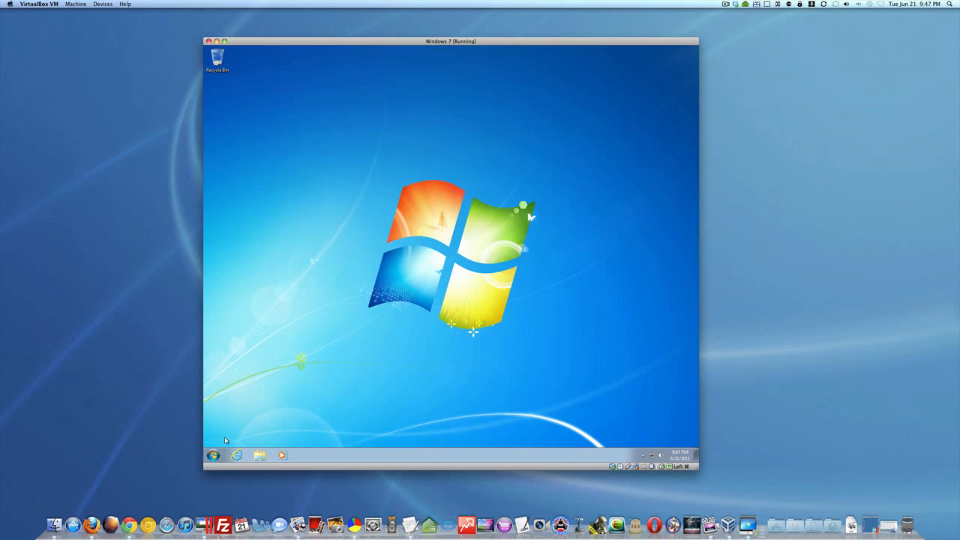
Step: Find Windows Update with the search "windows update", open it maximized, and install the selected important update
{"action": "left_click", "coordinate": [214, 455]}
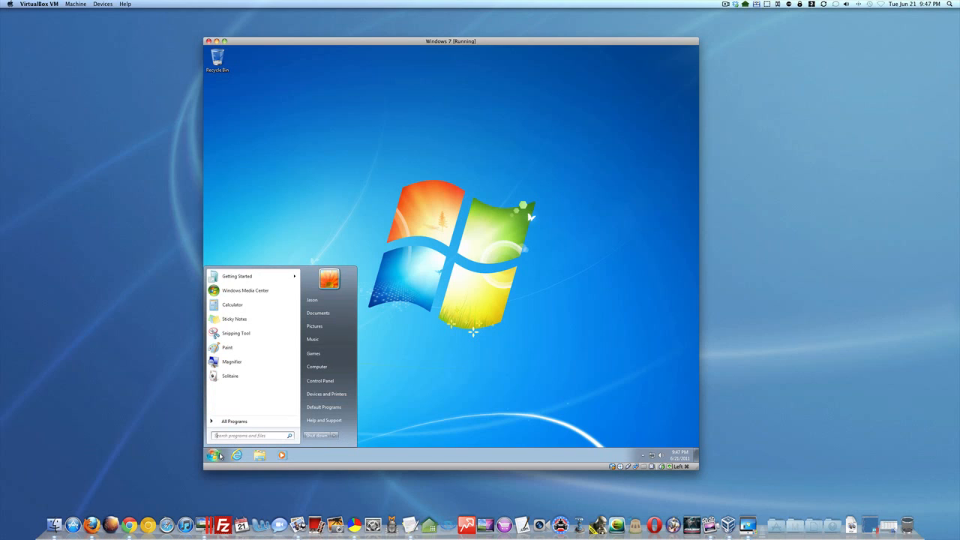
{"action": "type", "text": "windows up"}
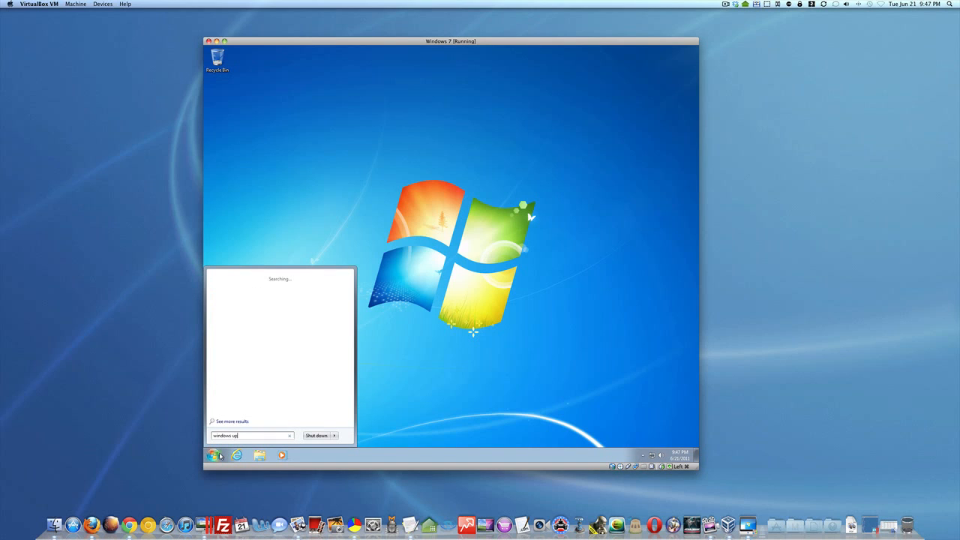
{"action": "type", "text": "date"}
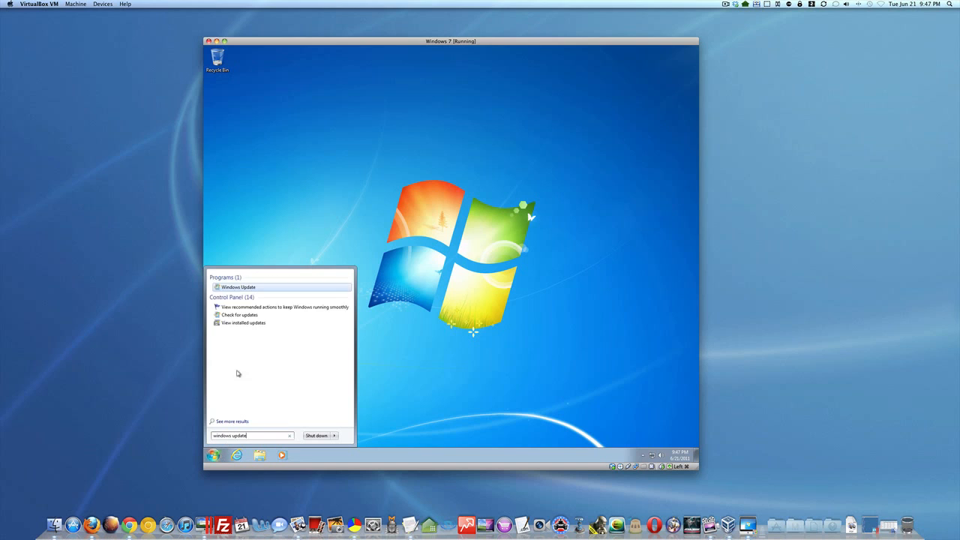
{"action": "left_click", "coordinate": [236, 287]}
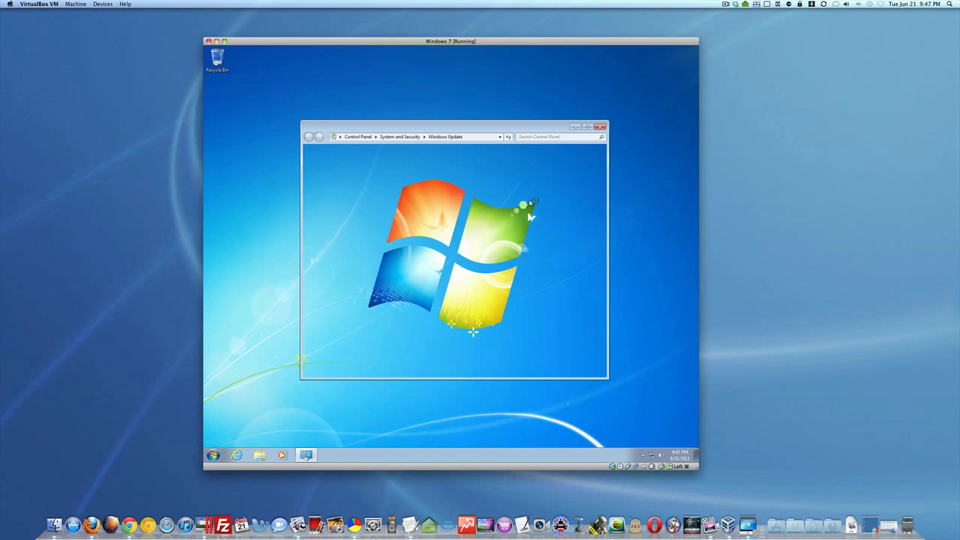
{"action": "left_click", "coordinate": [590, 127]}
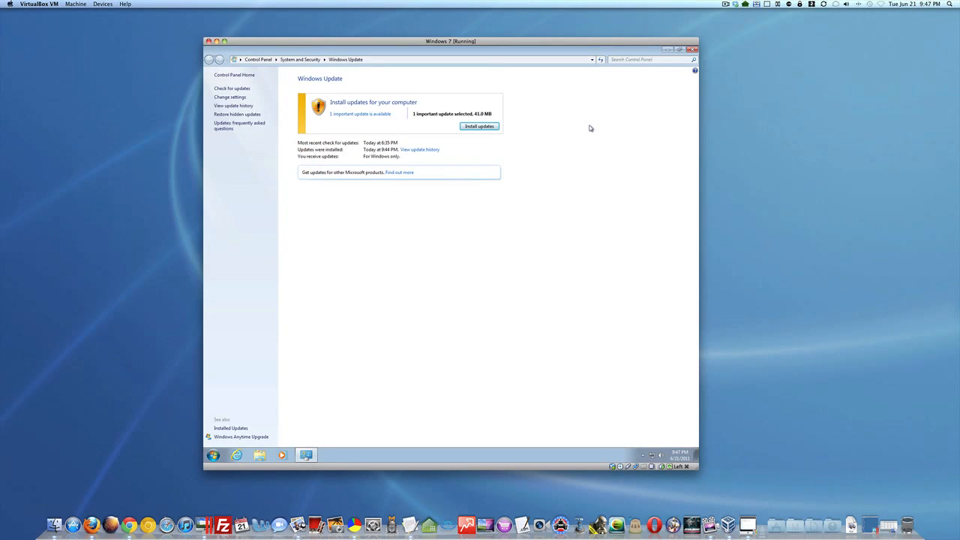
{"action": "left_click", "coordinate": [473, 126]}
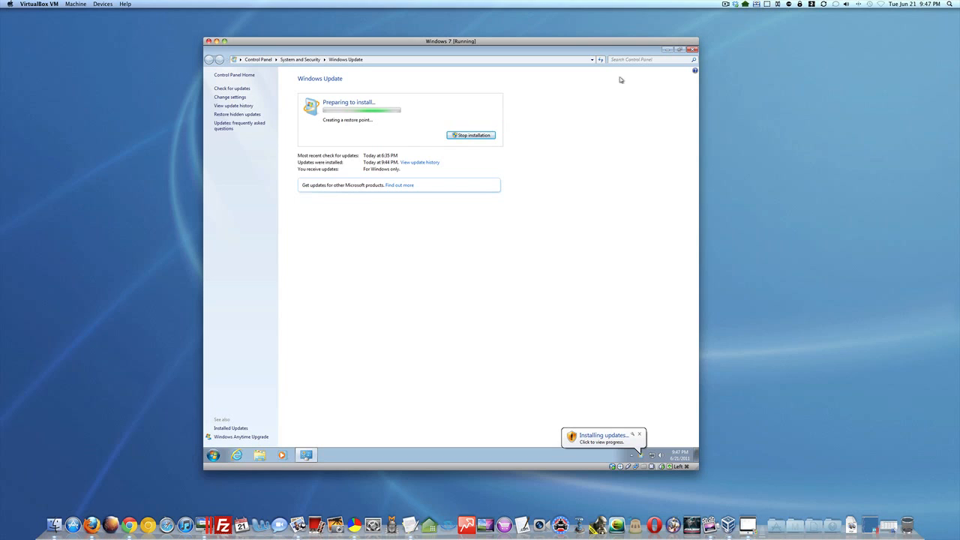
{"action": "left_click", "coordinate": [725, 4]}
{"action": "left_click", "coordinate": [732, 27]}
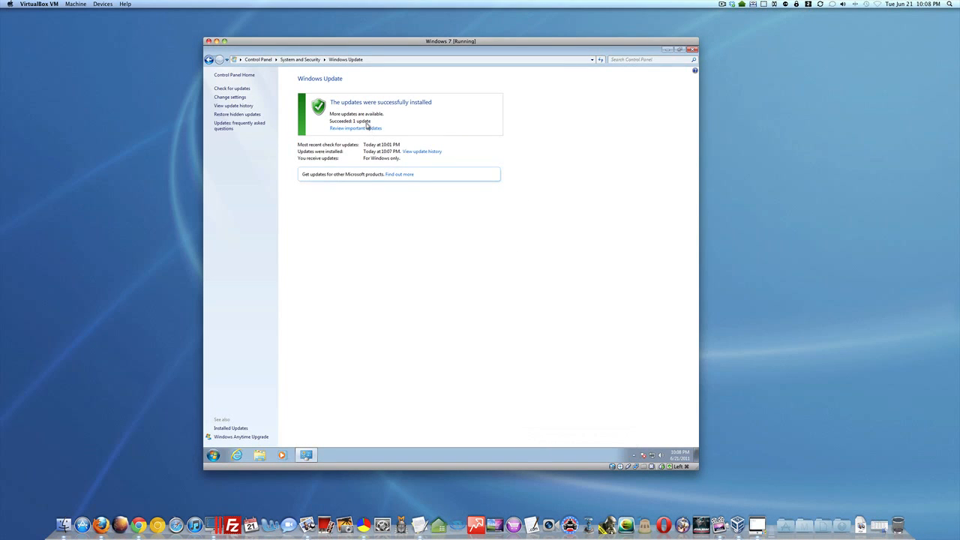
Step: Close the Windows Update window
{"action": "left_click", "coordinate": [692, 49]}
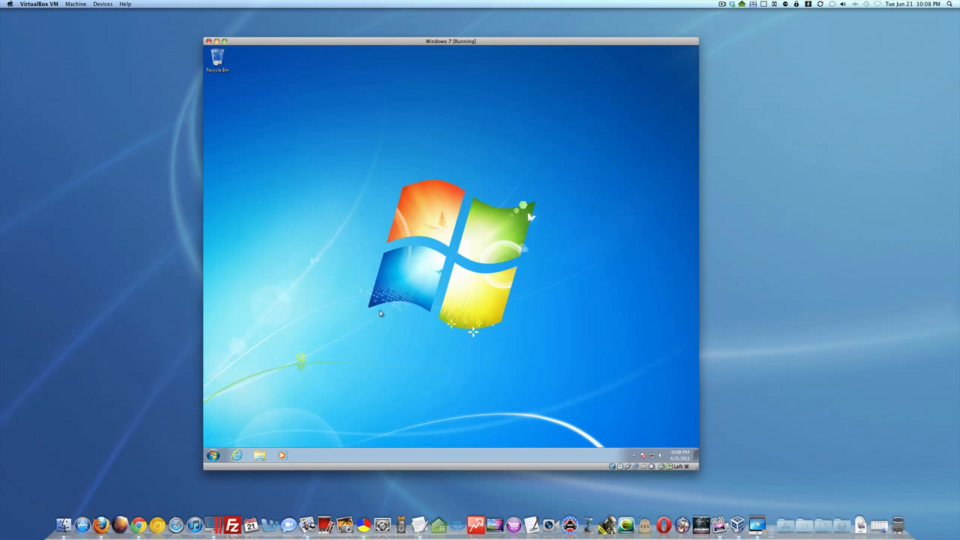
Step: Restart Windows 7 in the virtual machine
{"action": "left_click", "coordinate": [216, 453]}
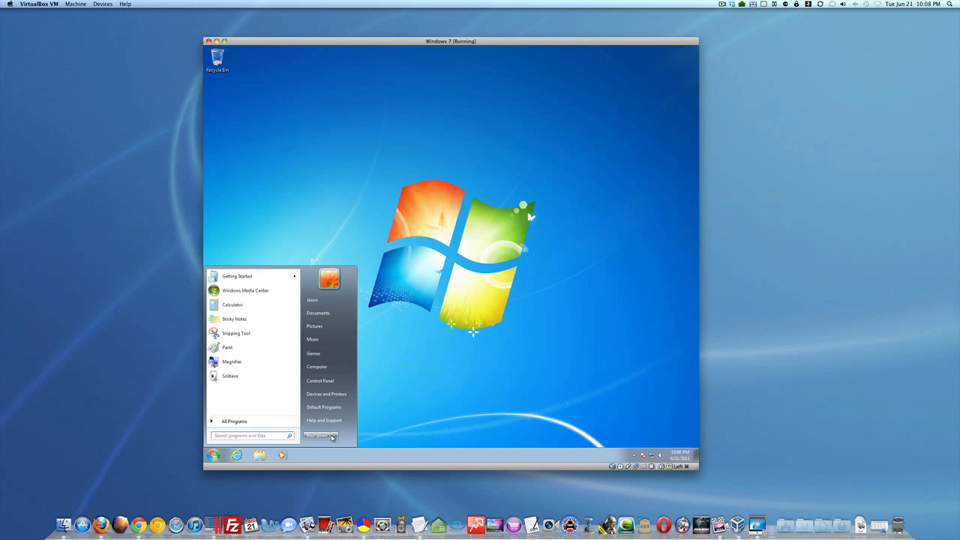
{"action": "mouse_move", "coordinate": [335, 437]}
{"action": "left_click", "coordinate": [359, 426]}
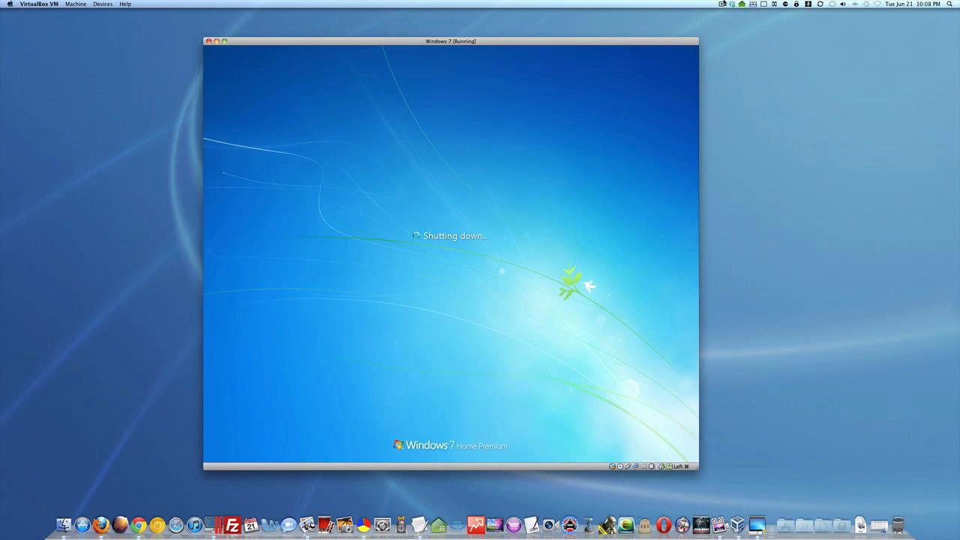
{"action": "left_click", "coordinate": [723, 4]}
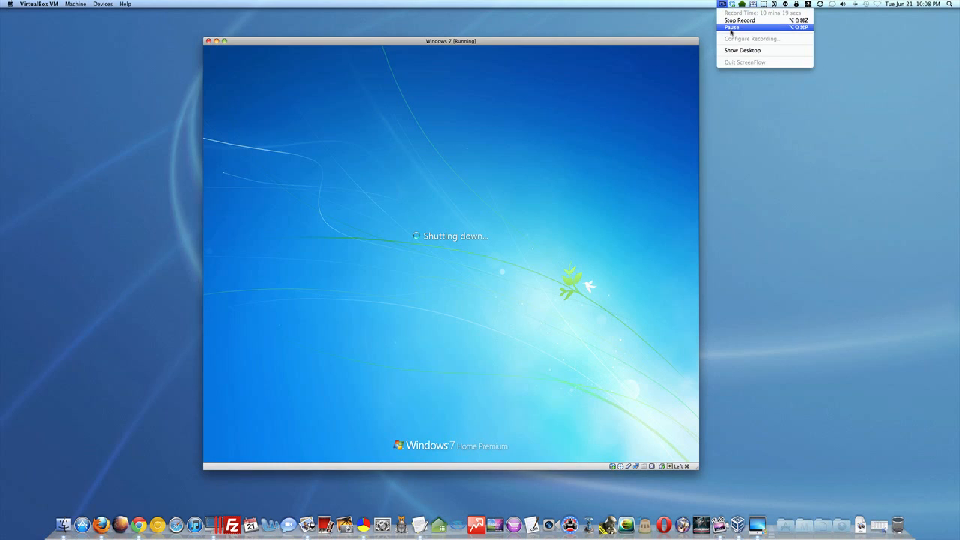
{"action": "left_click", "coordinate": [732, 28]}
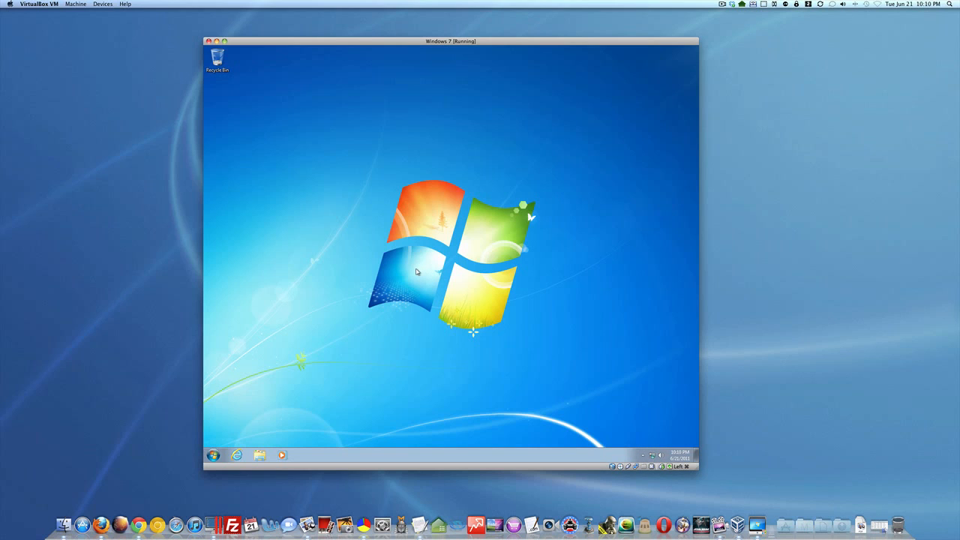
Step: Open Internet Explorer maximized, set it up with the recommended security and compatibility settings, and close its introduction tab
{"action": "left_click", "coordinate": [236, 455]}
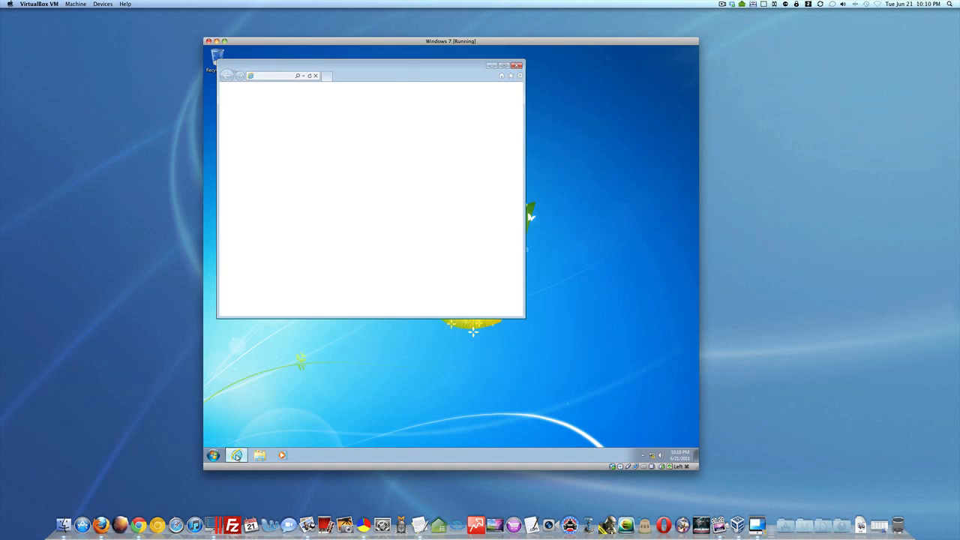
{"action": "left_click", "coordinate": [505, 66]}
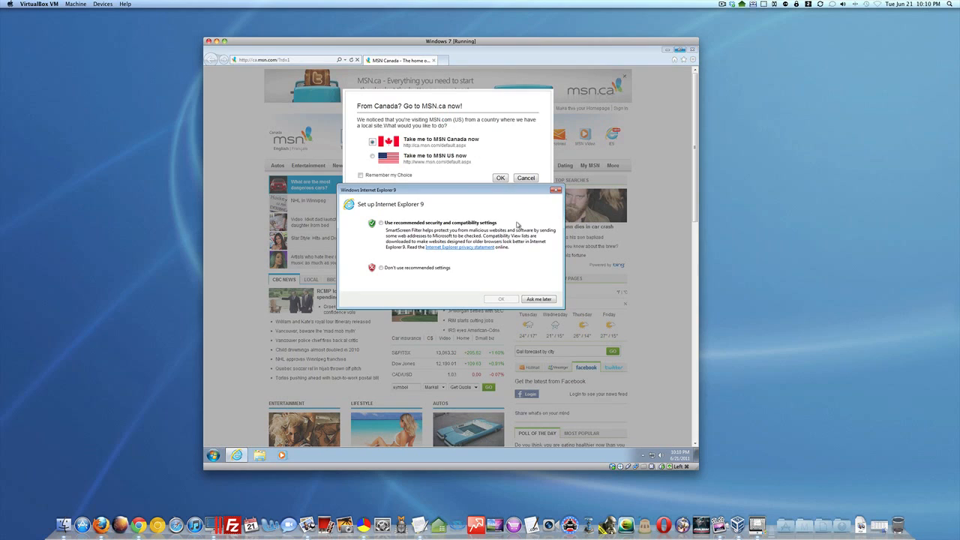
{"action": "left_click", "coordinate": [409, 224]}
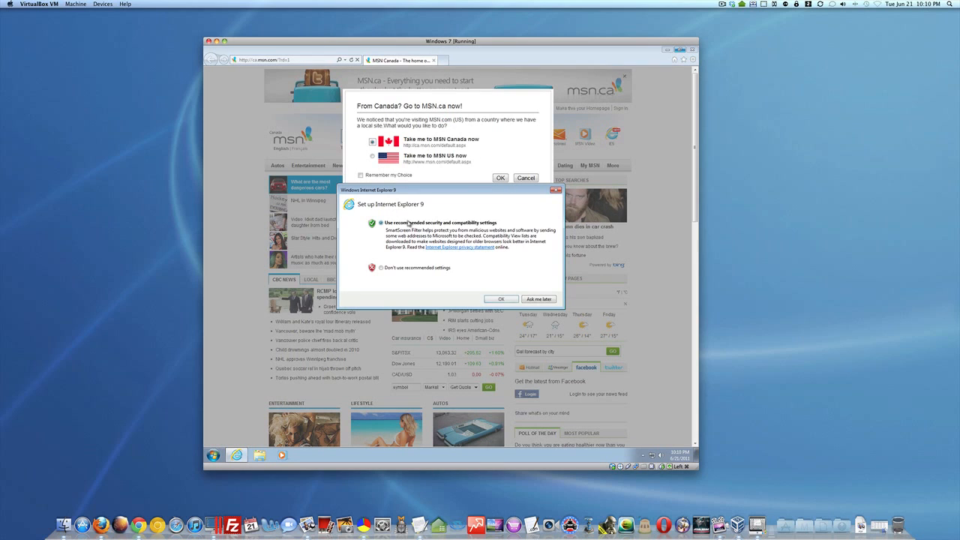
{"action": "left_click", "coordinate": [511, 299]}
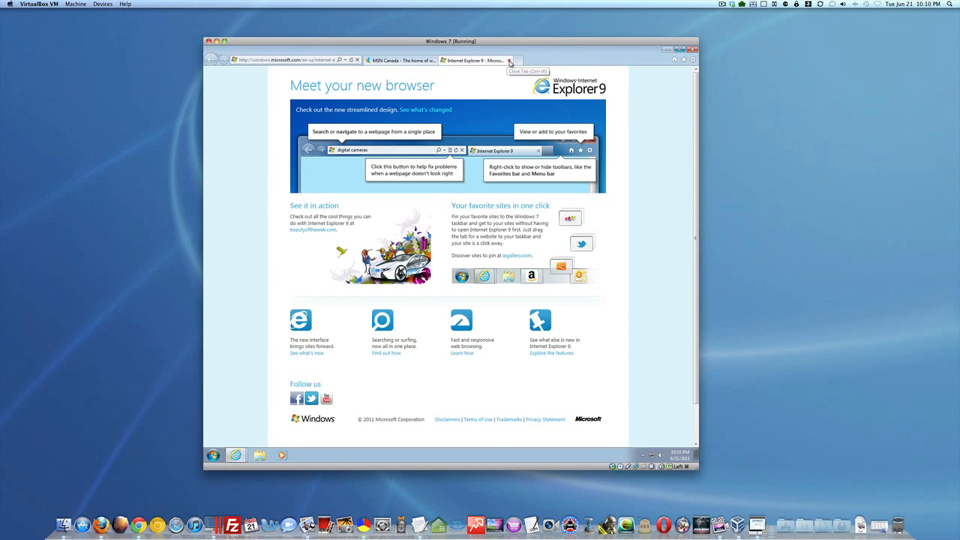
{"action": "left_click", "coordinate": [508, 61]}
Step: Dismiss the MSN Canada site prompt and search the web for "adobe reader"
{"action": "left_click", "coordinate": [527, 177]}
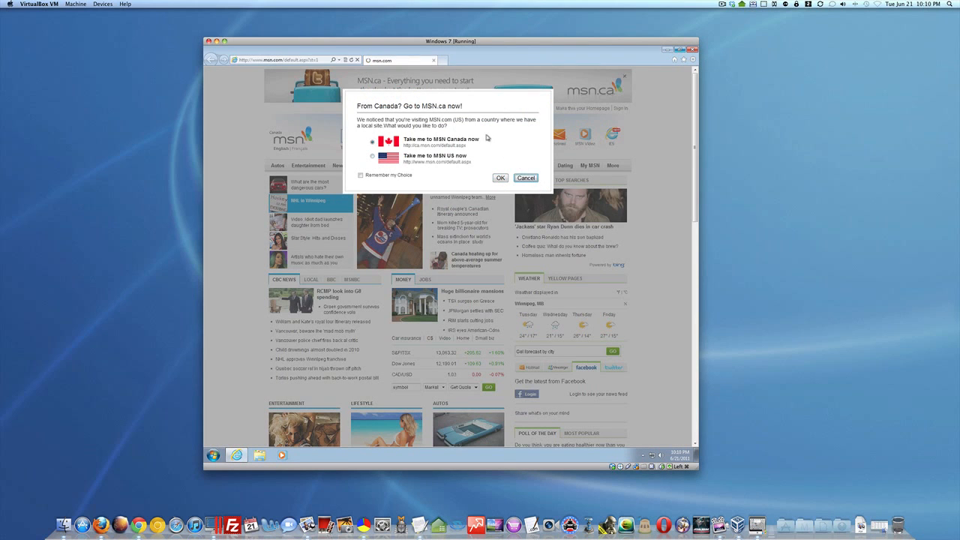
{"action": "left_click", "coordinate": [526, 177]}
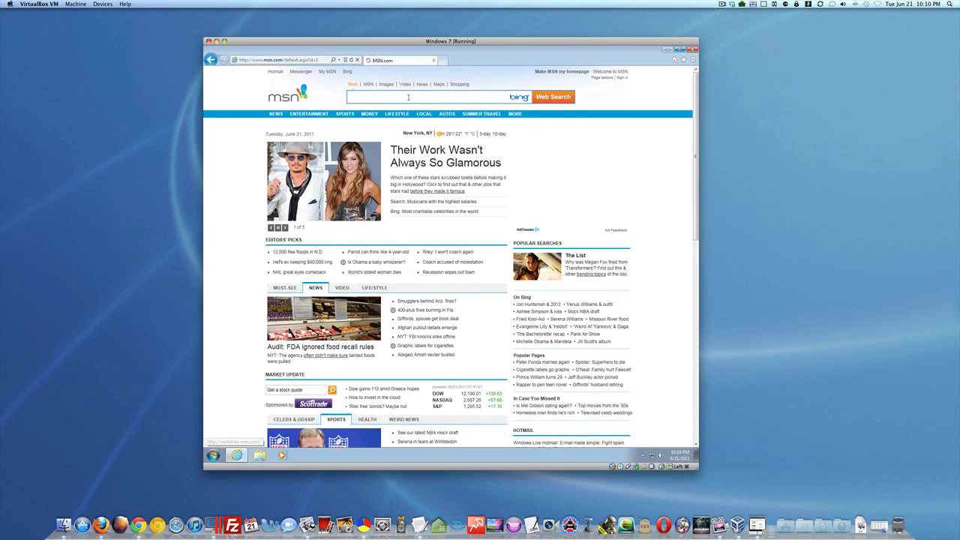
{"action": "left_click", "coordinate": [407, 97]}
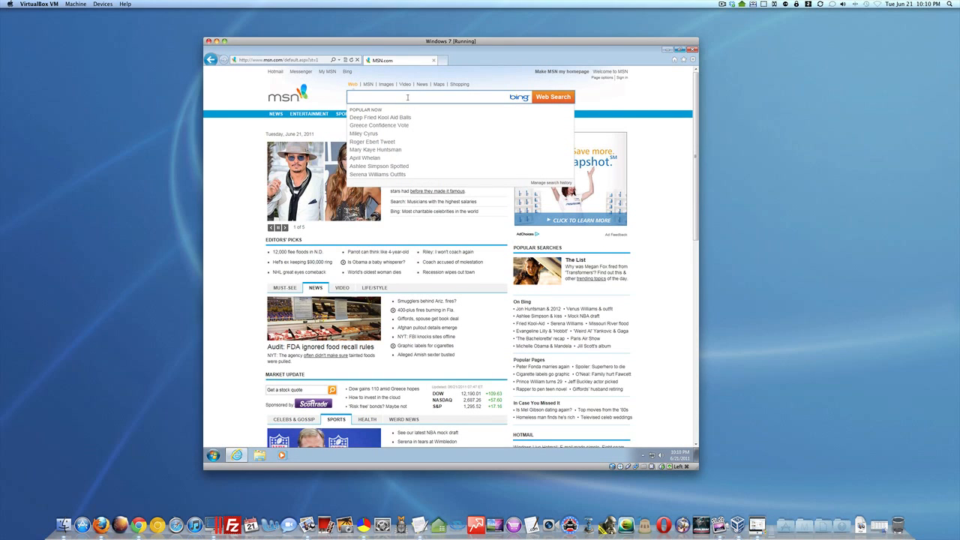
{"action": "type", "text": "adobe"}
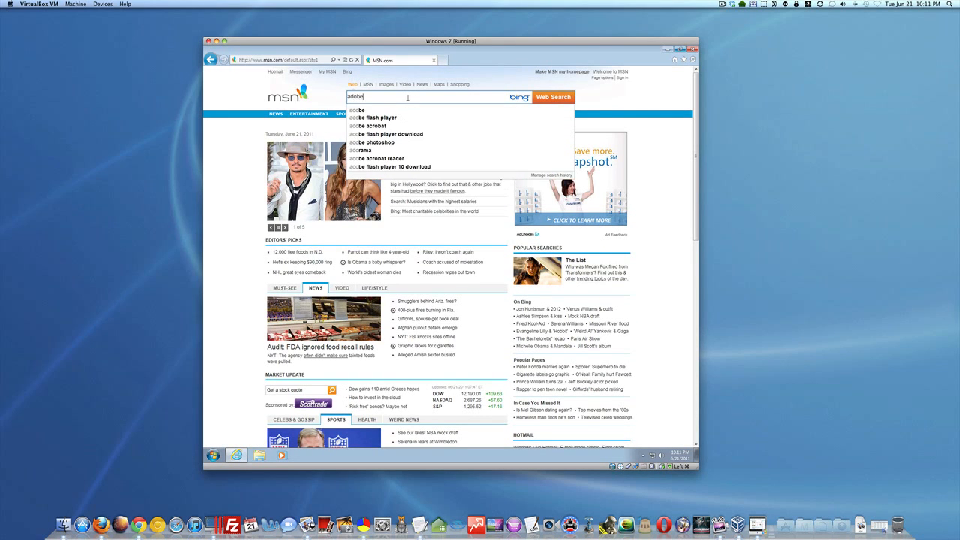
{"action": "type", "text": " rea"}
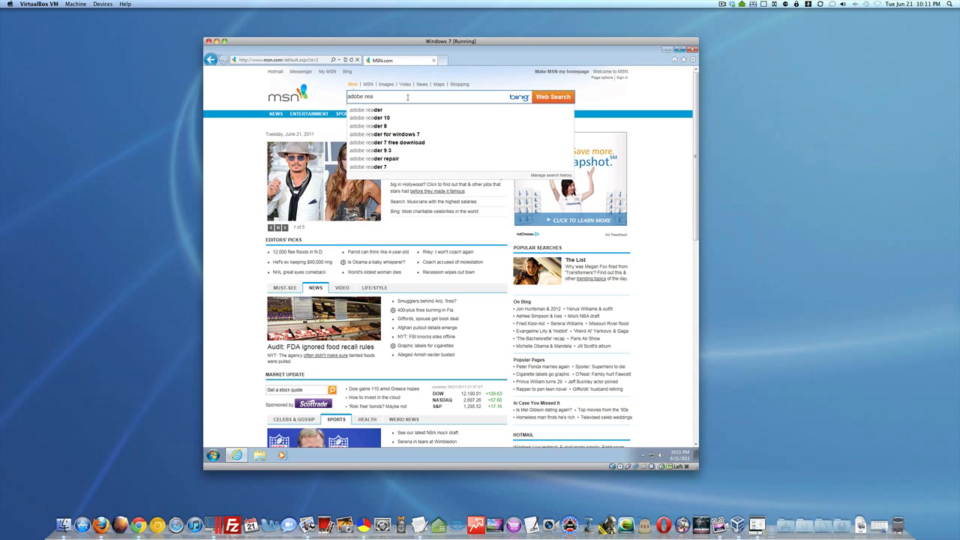
{"action": "type", "text": "der"}
{"action": "key", "text": "Return"}
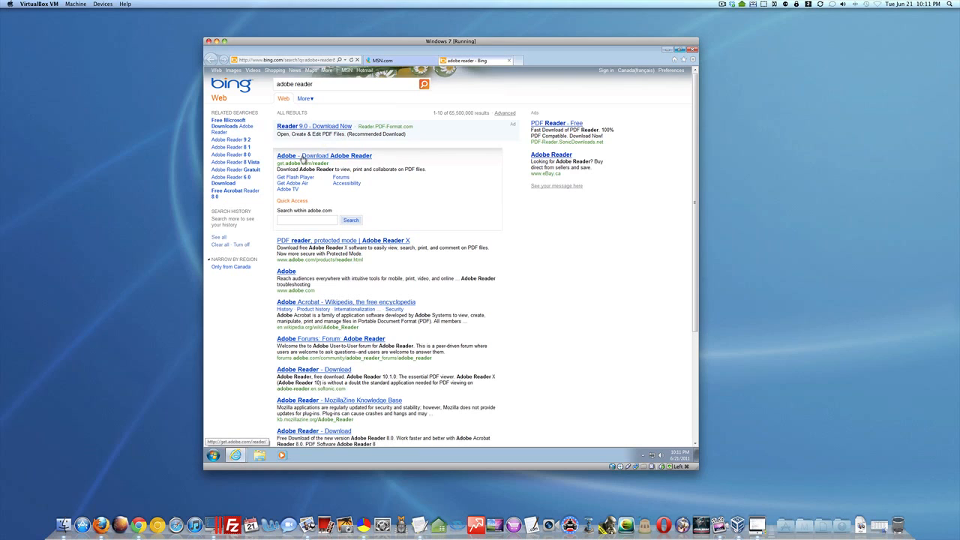
Step: Download Adobe Reader X (10.1) from Adobe's site without the Google Toolbar, allowing the Adobe DLM add-on to install
{"action": "left_click", "coordinate": [303, 156]}
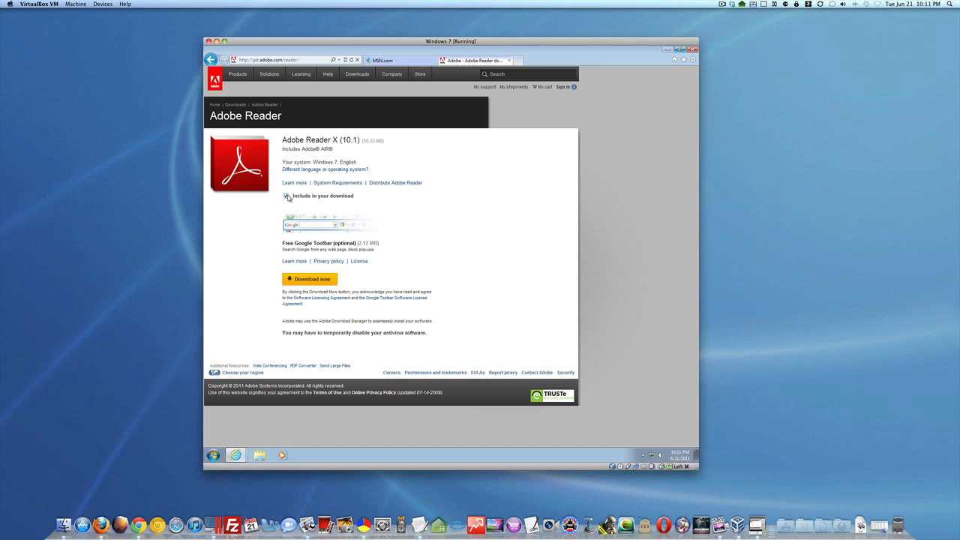
{"action": "left_click", "coordinate": [288, 197]}
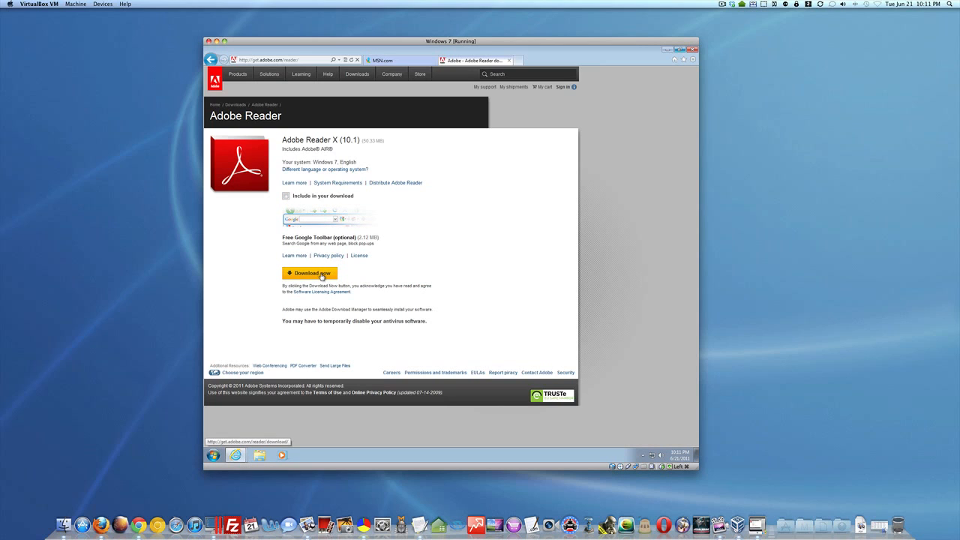
{"action": "left_click", "coordinate": [321, 276]}
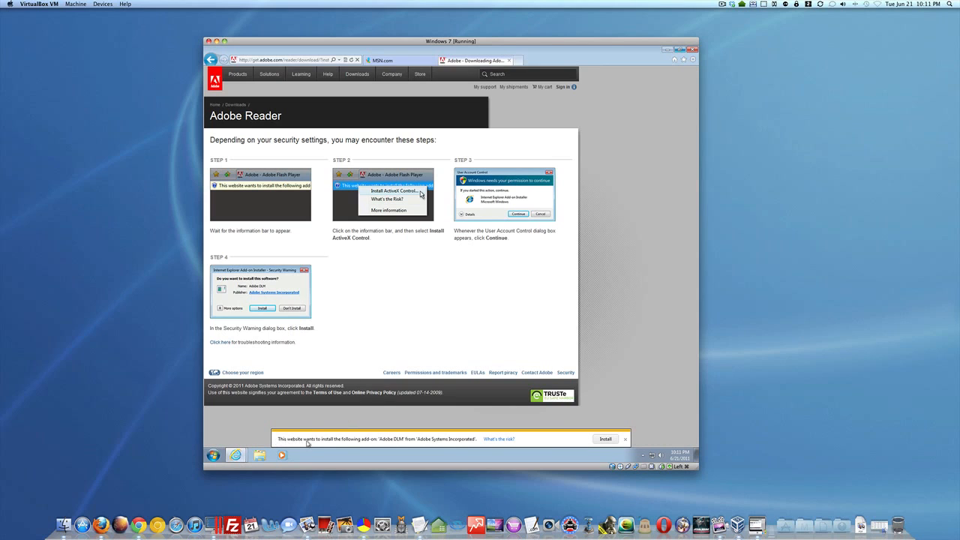
{"action": "left_click", "coordinate": [604, 439]}
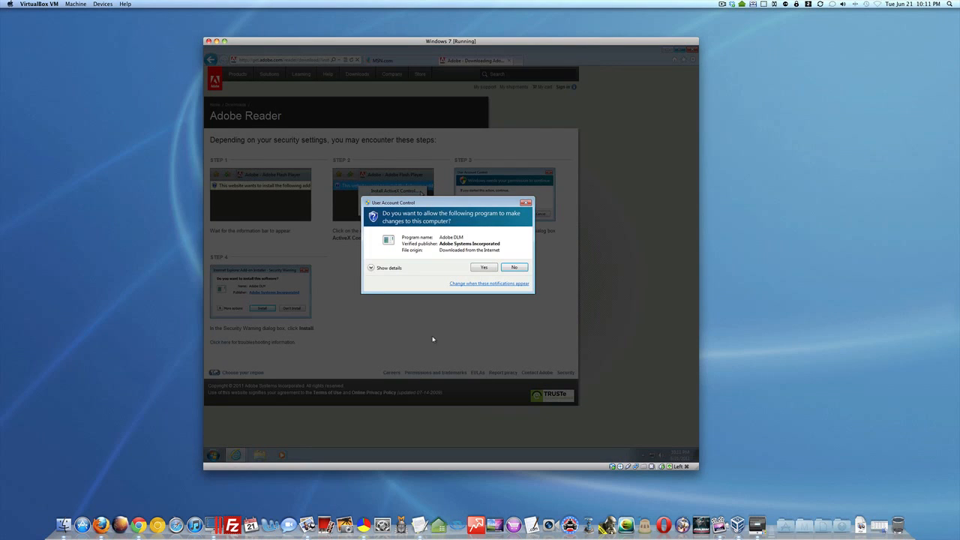
{"action": "left_click", "coordinate": [481, 269]}
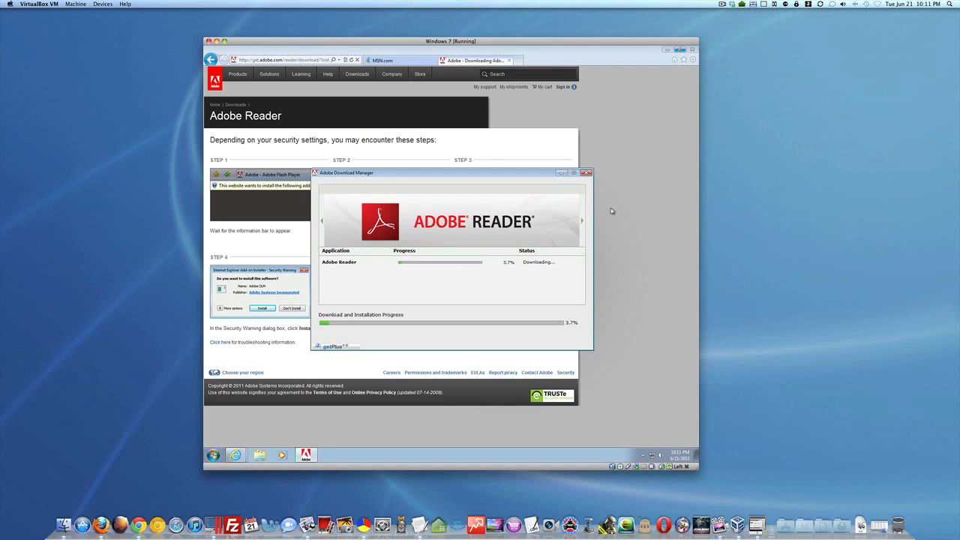
{"action": "left_click", "coordinate": [722, 4]}
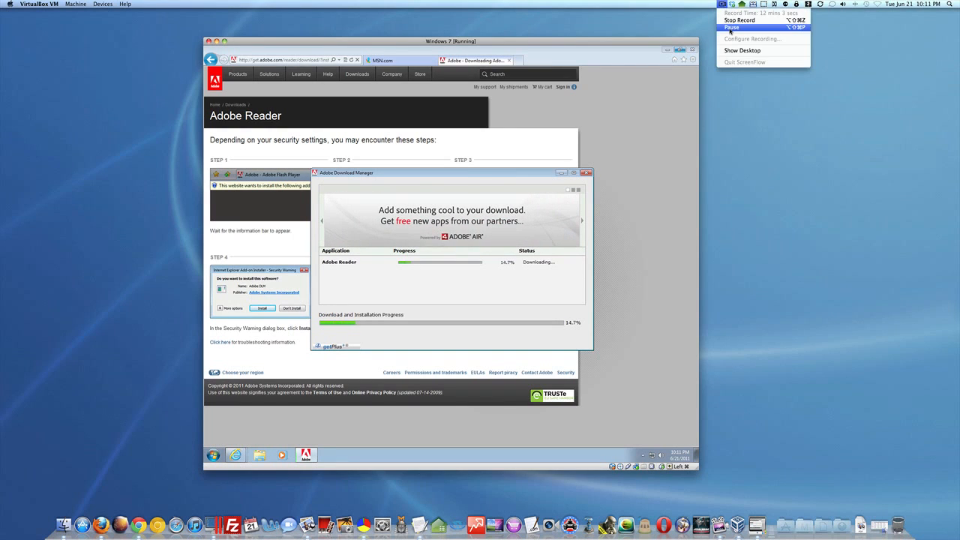
{"action": "left_click", "coordinate": [730, 28]}
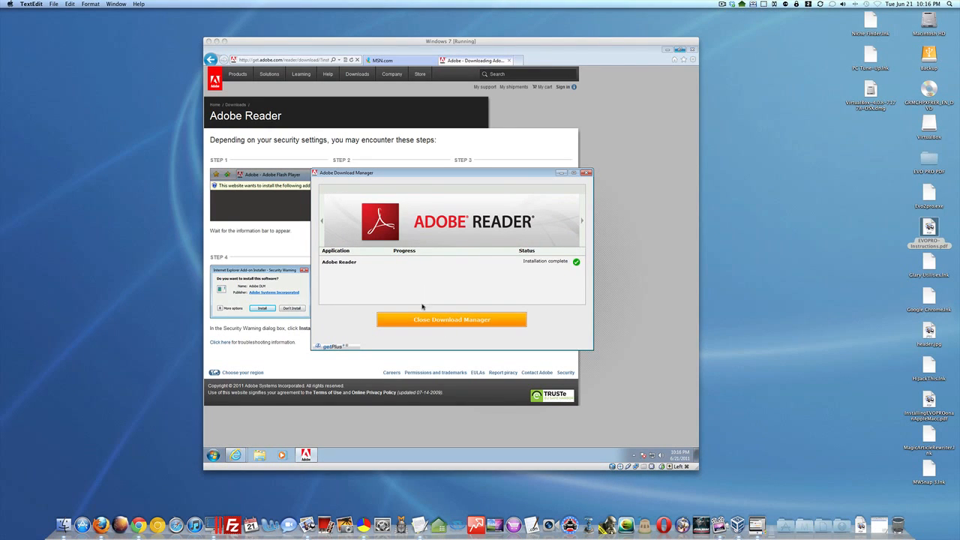
Step: Close the Adobe Download Manager and Internet Explorer with all its tabs
{"action": "left_click", "coordinate": [436, 321]}
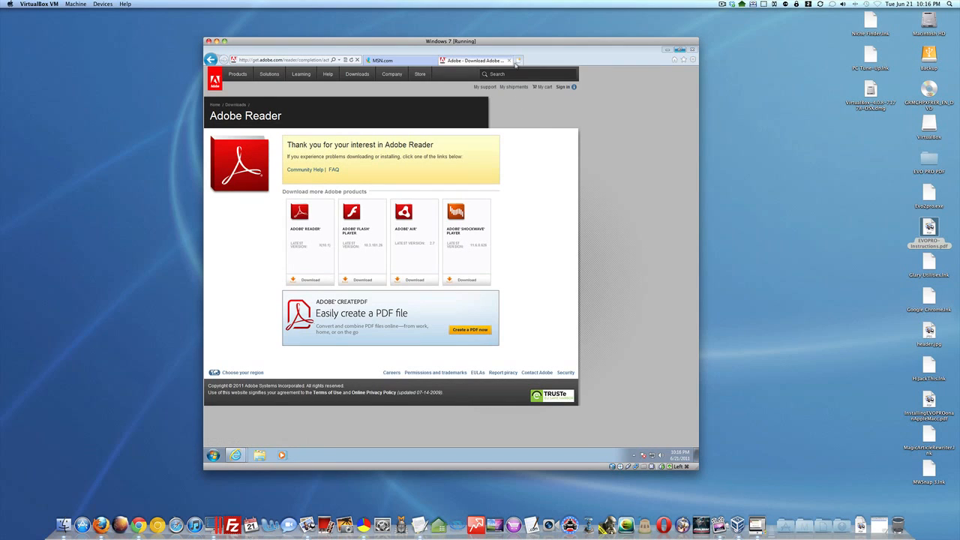
{"action": "left_click", "coordinate": [692, 52]}
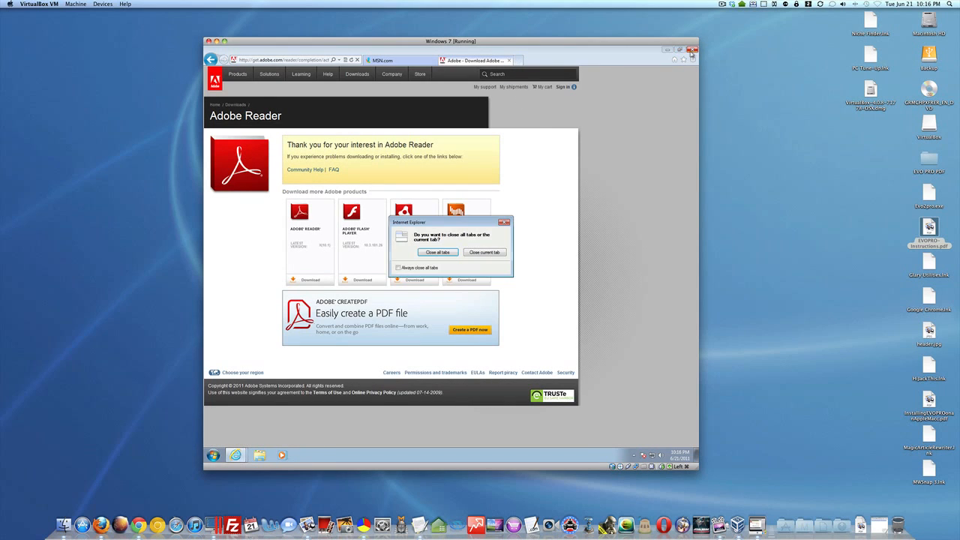
{"action": "left_click", "coordinate": [440, 256]}
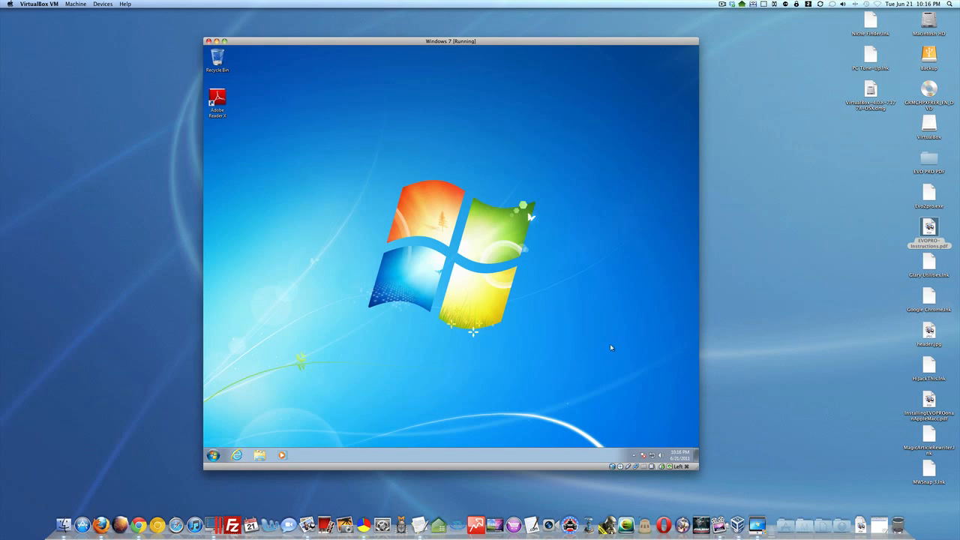
{"action": "left_click", "coordinate": [871, 450]}
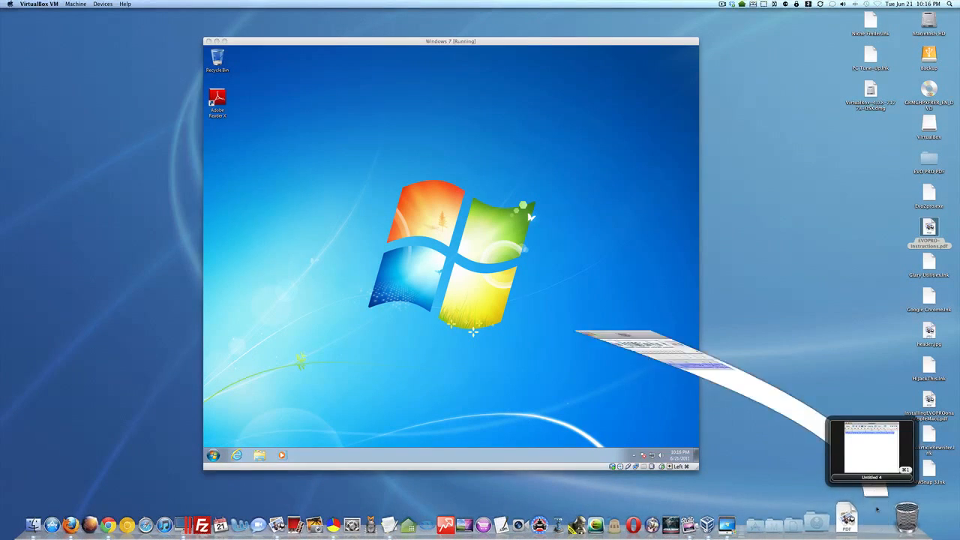
{"action": "left_click", "coordinate": [188, 111]}
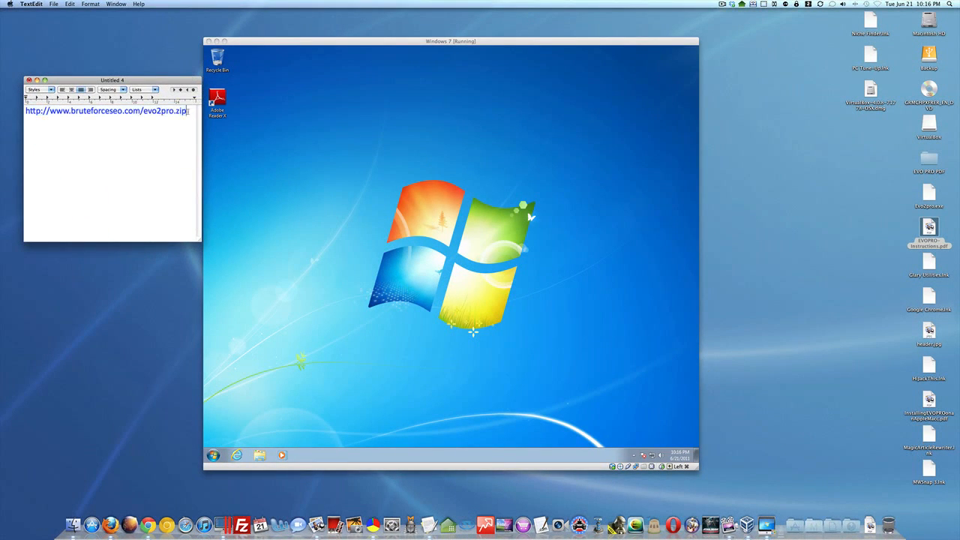
{"action": "left_click_drag", "start_coordinate": [188, 111], "coordinate": [162, 111]}
{"action": "left_click", "coordinate": [242, 454]}
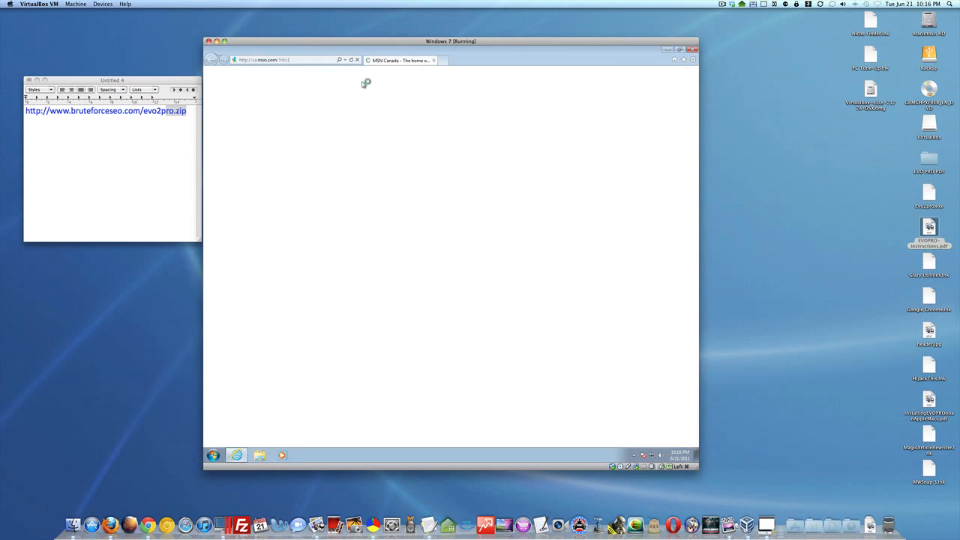
{"action": "left_click", "coordinate": [187, 111]}
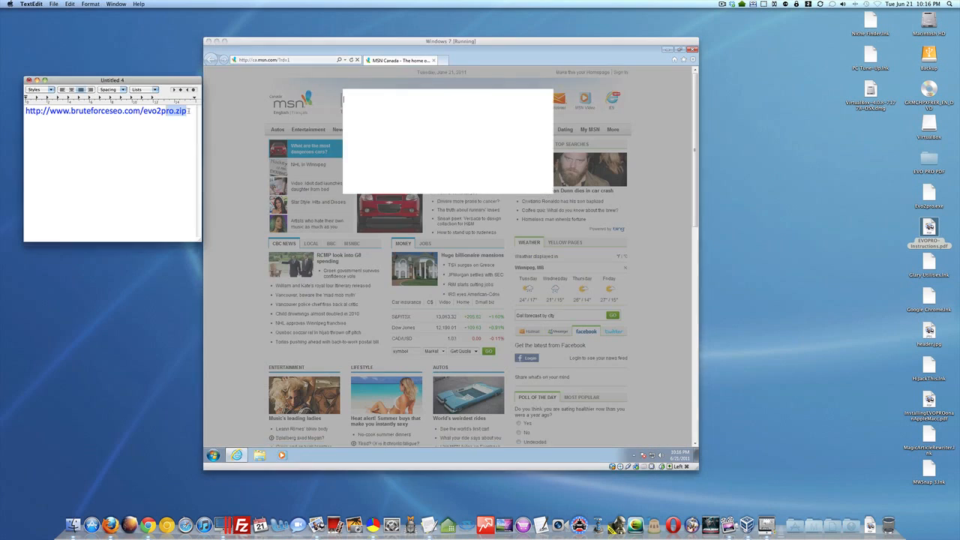
{"action": "right_click", "coordinate": [189, 111]}
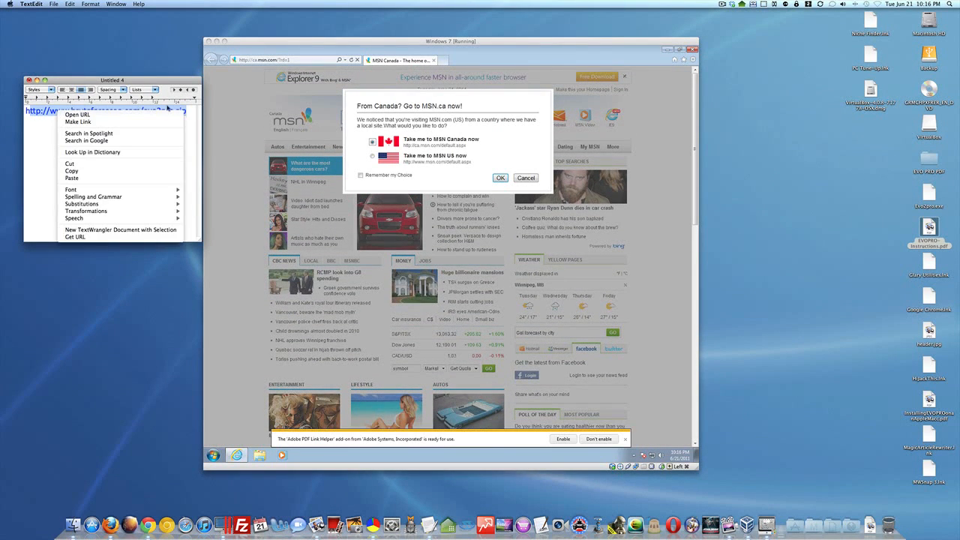
{"action": "left_click", "coordinate": [189, 109]}
{"action": "key", "text": "super+a"}
{"action": "key", "text": "super+c"}
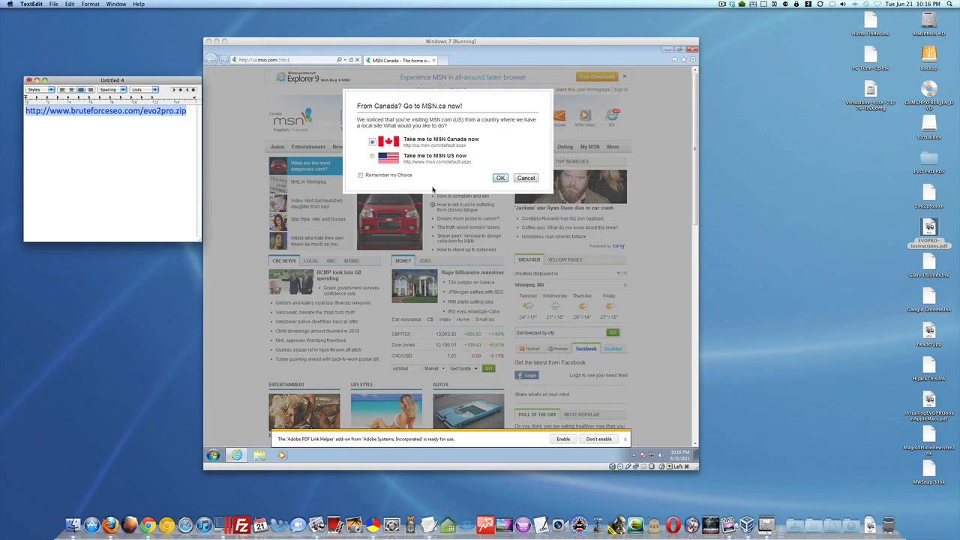
Step: Dismiss the MSN Canada site prompt and go to the copied evo2pro.zip address in Internet Explorer
{"action": "left_click", "coordinate": [536, 178]}
{"action": "left_click", "coordinate": [527, 178]}
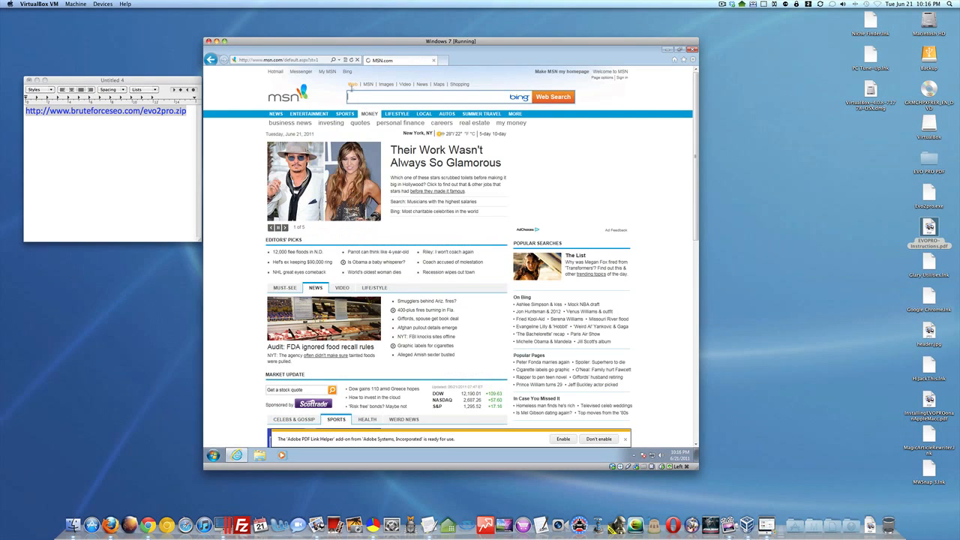
{"action": "left_click", "coordinate": [320, 60]}
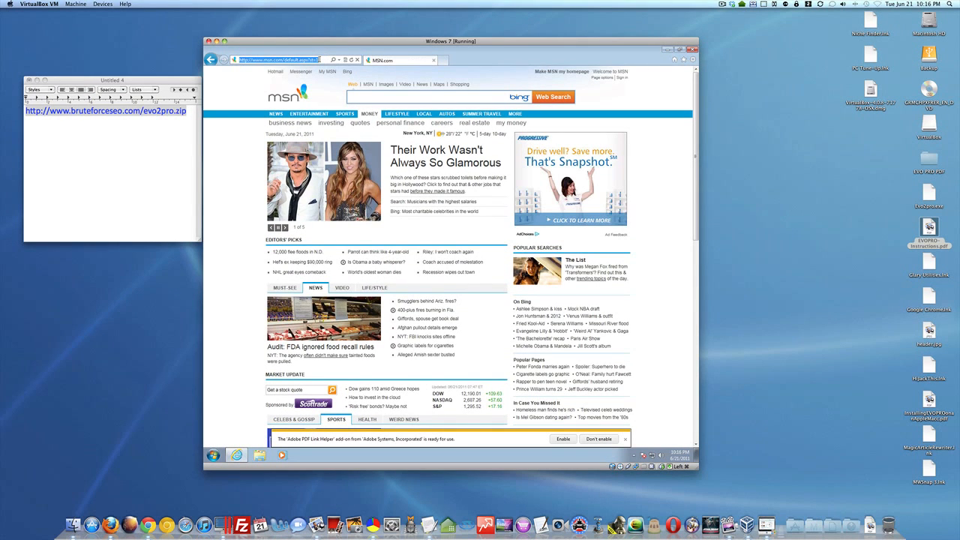
{"action": "right_click", "coordinate": [320, 60]}
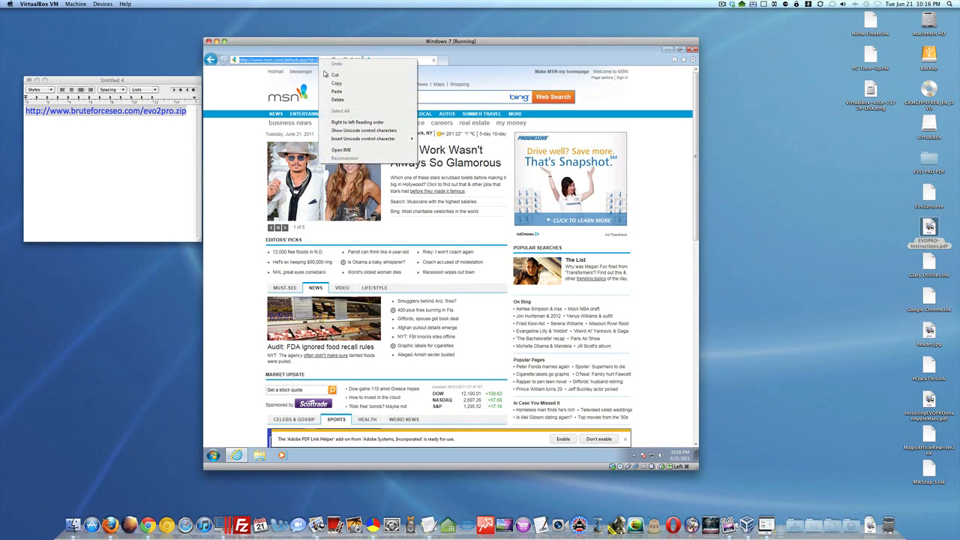
{"action": "left_click", "coordinate": [339, 93]}
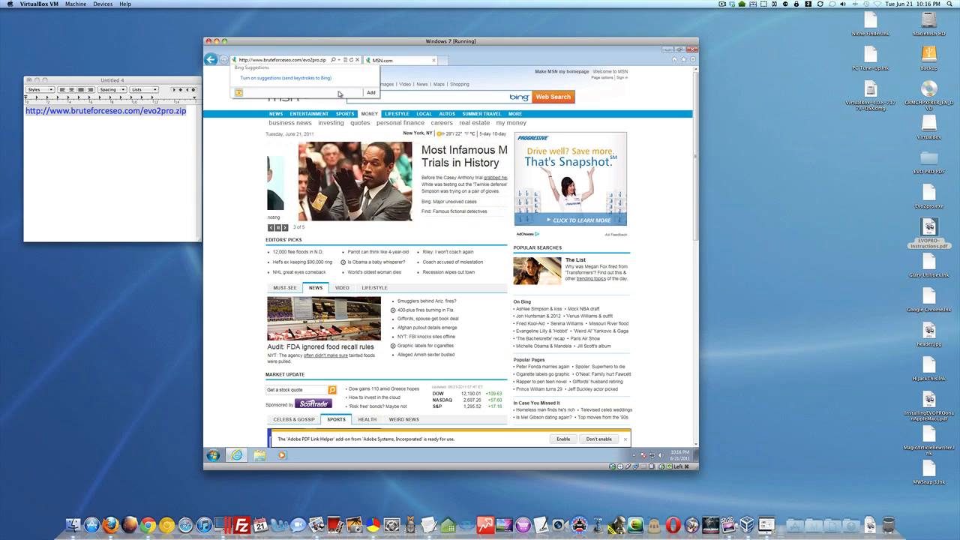
{"action": "key", "text": "Escape"}
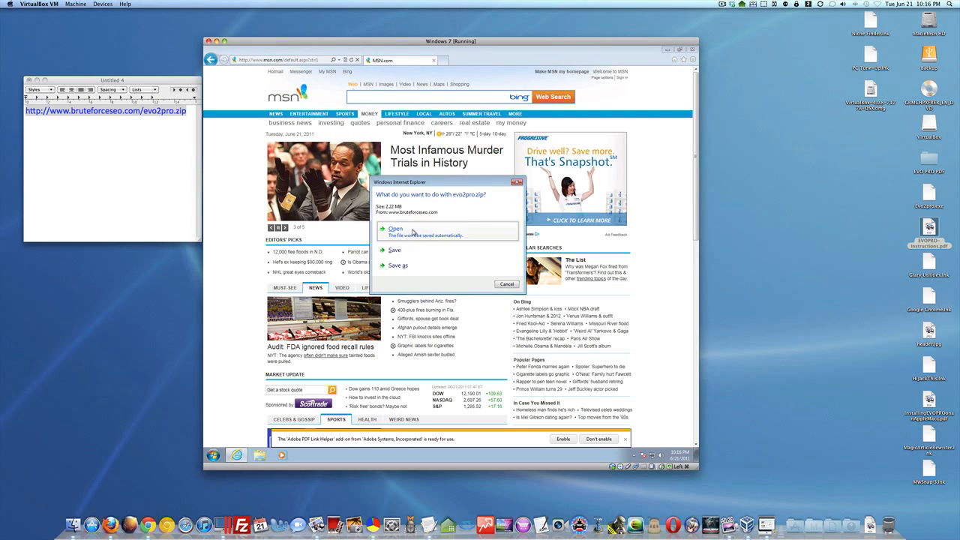
Step: Open the evo2pro.zip download, enable the Adobe PDF Link Helper add-on, and minimize Internet Explorer
{"action": "left_click", "coordinate": [412, 231]}
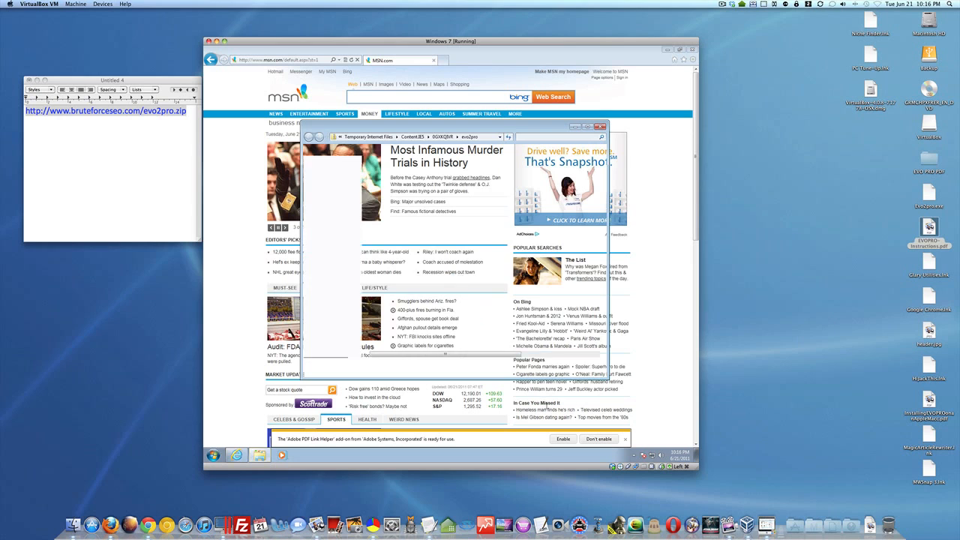
{"action": "left_click", "coordinate": [564, 439]}
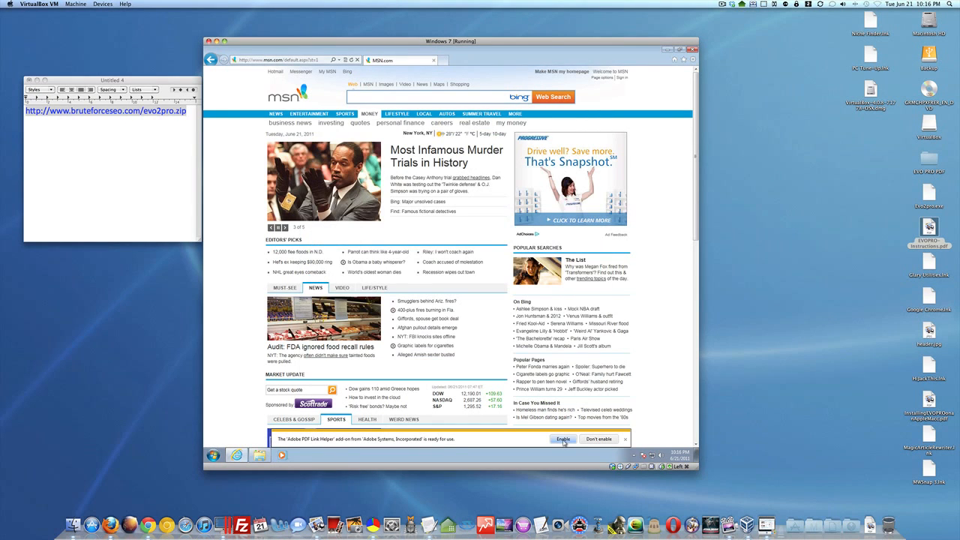
{"action": "left_click", "coordinate": [666, 51]}
Step: Copy the three files in the evo2pro archive to the Windows desktop, accepting the security warning
{"action": "left_click_drag", "start_coordinate": [424, 207], "coordinate": [255, 159]}
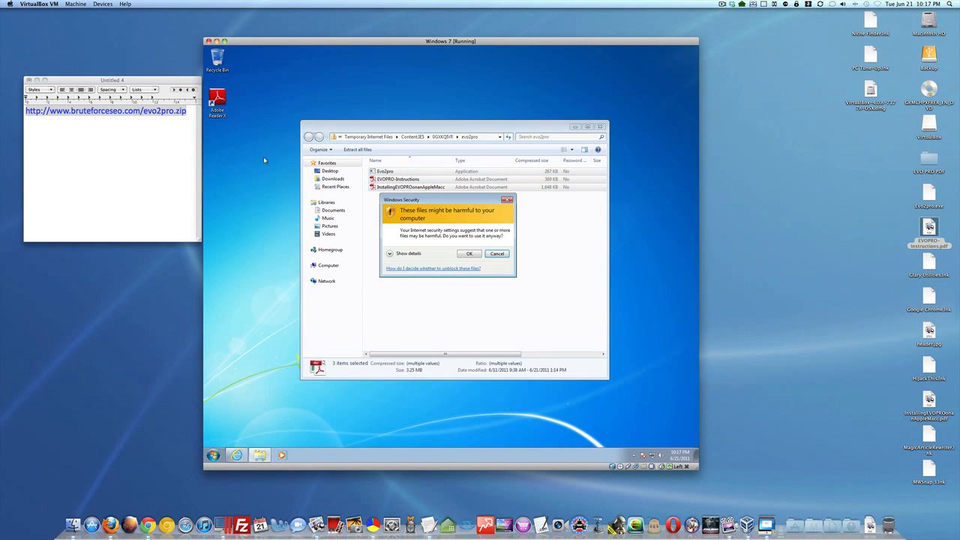
{"action": "left_click", "coordinate": [469, 258]}
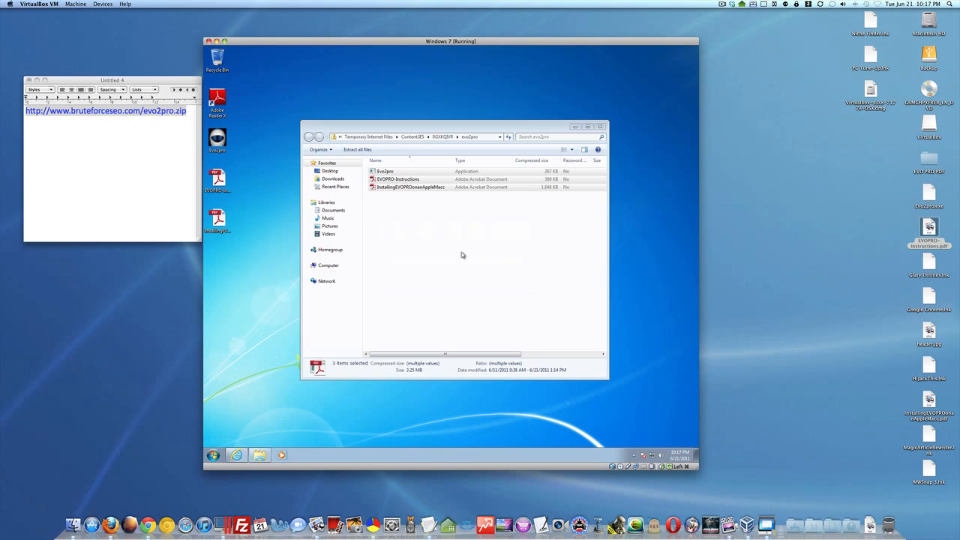
Step: Extract the whole evo2pro archive to the Desktop, first moving the Adobe Reader X shortcut and the three copied files to the Recycle Bin, and close both folder windows
{"action": "left_click", "coordinate": [357, 151]}
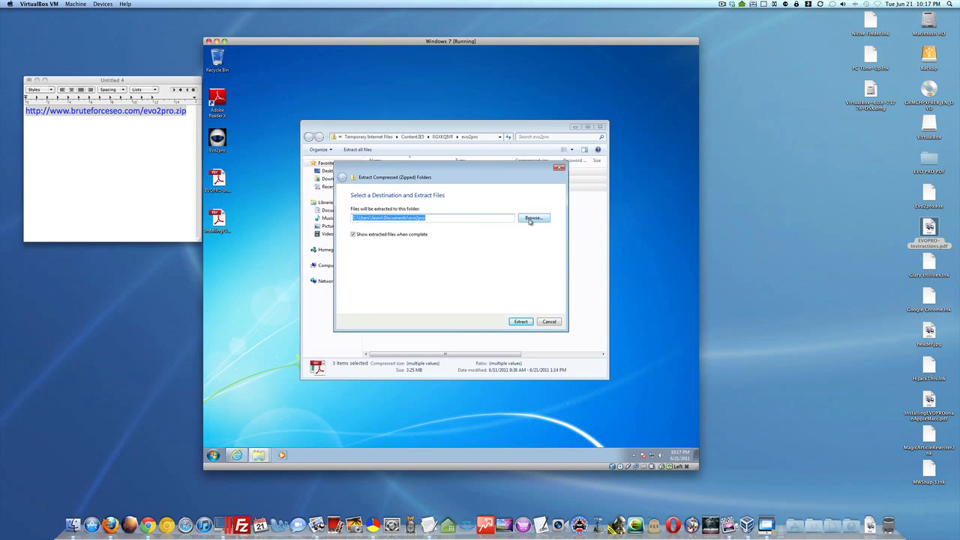
{"action": "left_click", "coordinate": [531, 219]}
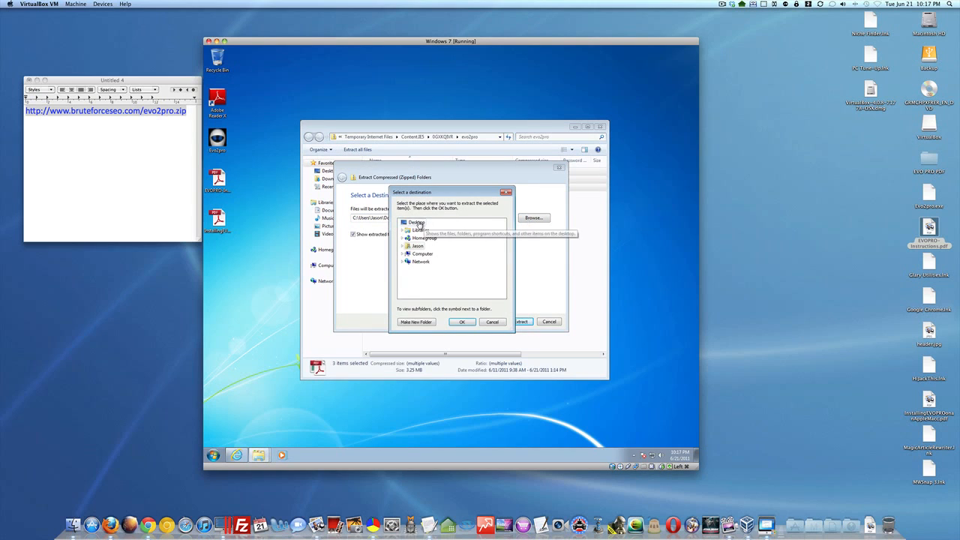
{"action": "left_click", "coordinate": [462, 322]}
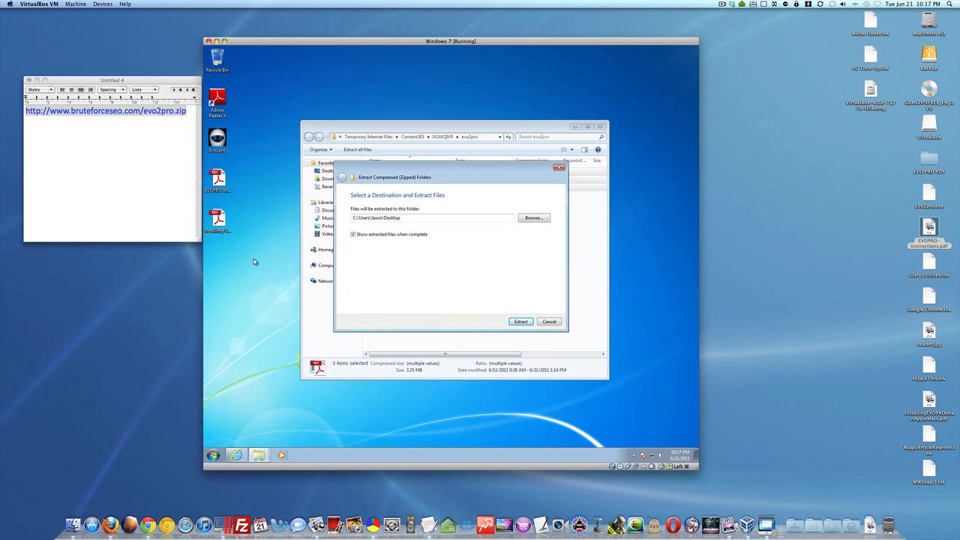
{"action": "left_click_drag", "start_coordinate": [254, 260], "coordinate": [219, 61]}
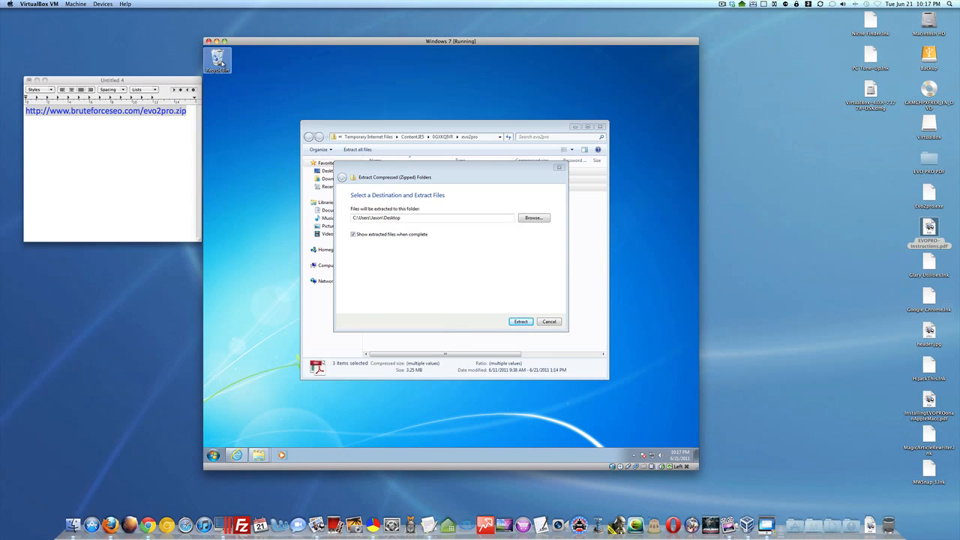
{"action": "left_click", "coordinate": [521, 322]}
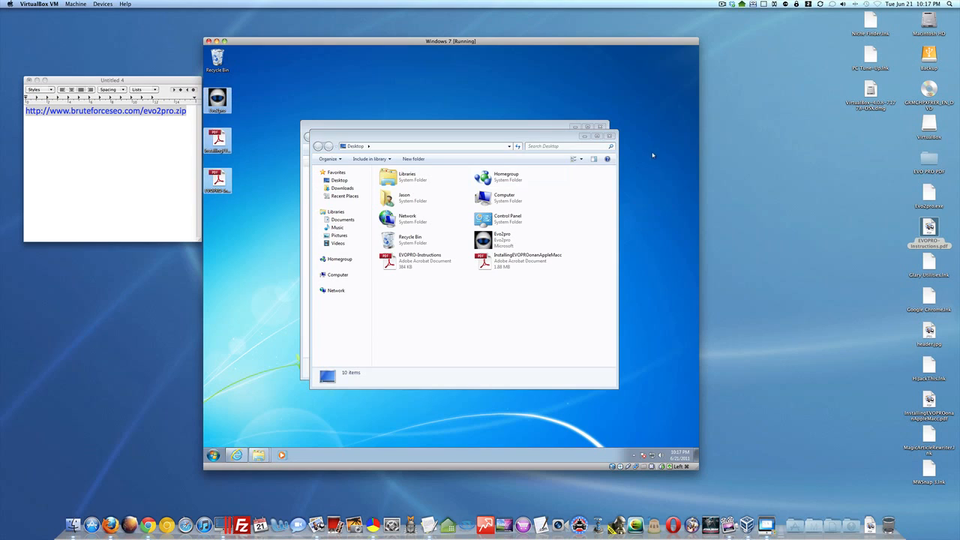
{"action": "left_click", "coordinate": [610, 136]}
{"action": "left_click", "coordinate": [602, 127]}
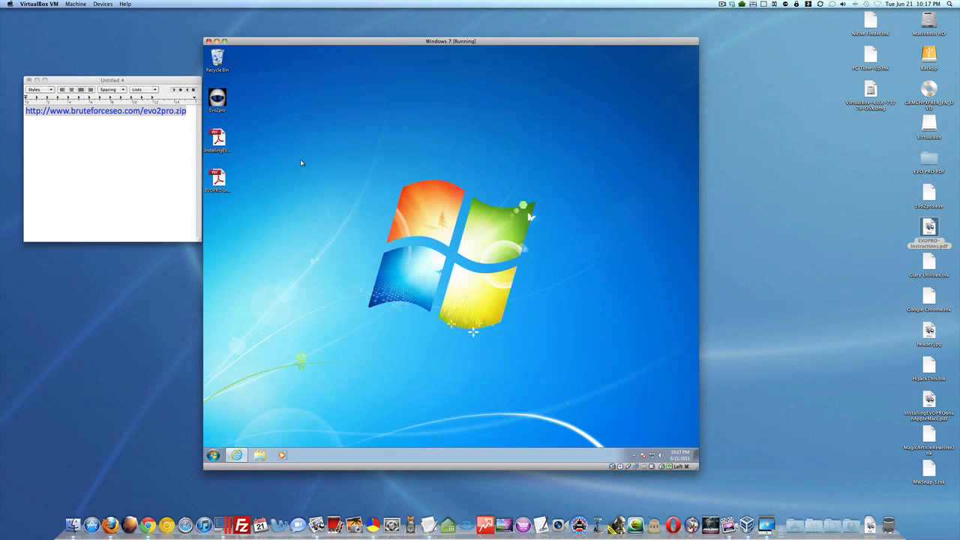
Step: Run Evo2pro from the Windows desktop despite the unverified publisher warning, and close its Login window
{"action": "left_click", "coordinate": [217, 98]}
{"action": "double_click", "coordinate": [216, 98]}
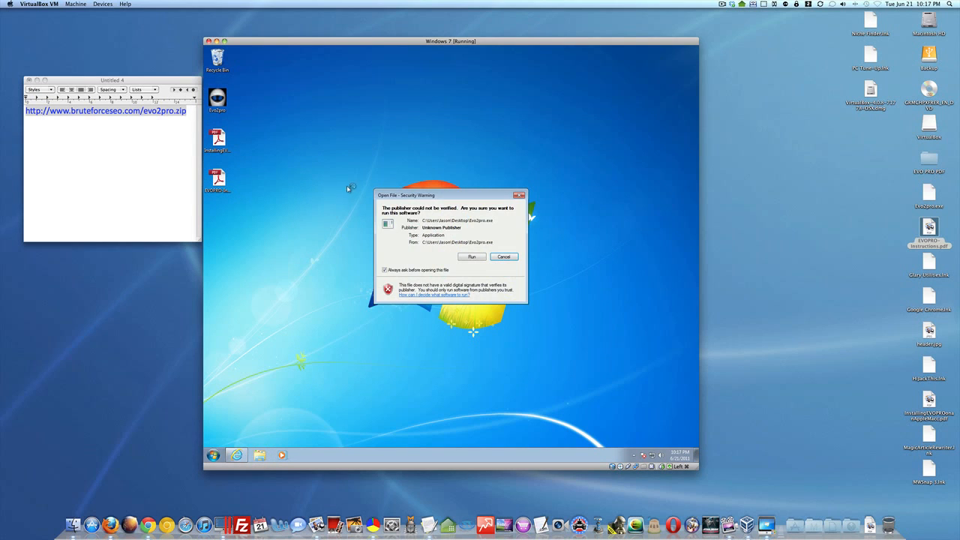
{"action": "left_click", "coordinate": [471, 257]}
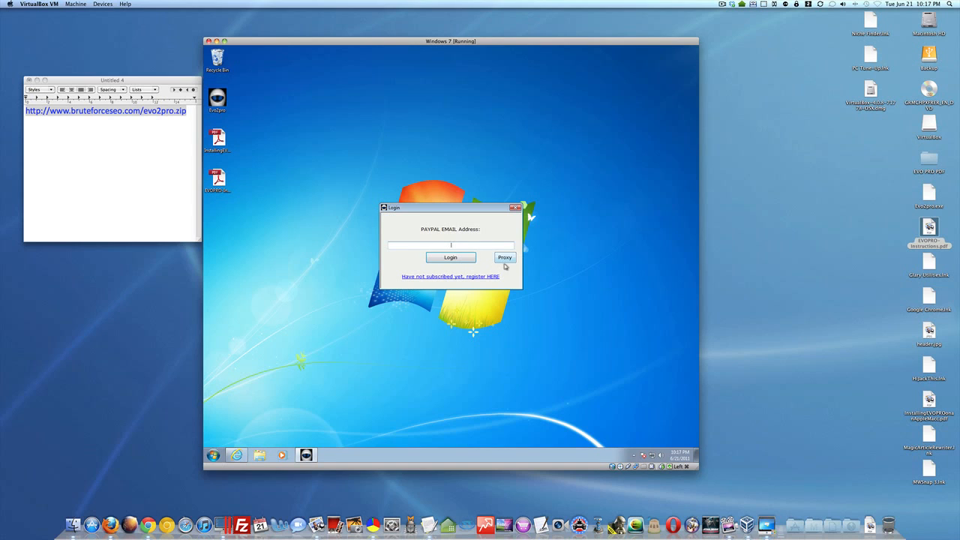
{"action": "left_click", "coordinate": [515, 207]}
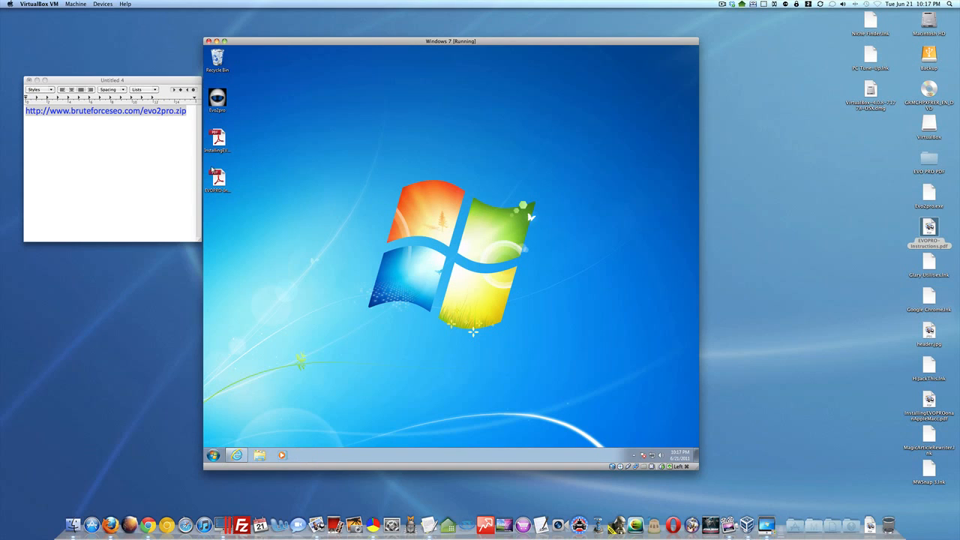
Step: Open the EVOPRO-Instructions PDF from the desktop, accept the Adobe Reader X license agreement, and close the document
{"action": "left_click", "coordinate": [213, 175]}
{"action": "double_click", "coordinate": [213, 175]}
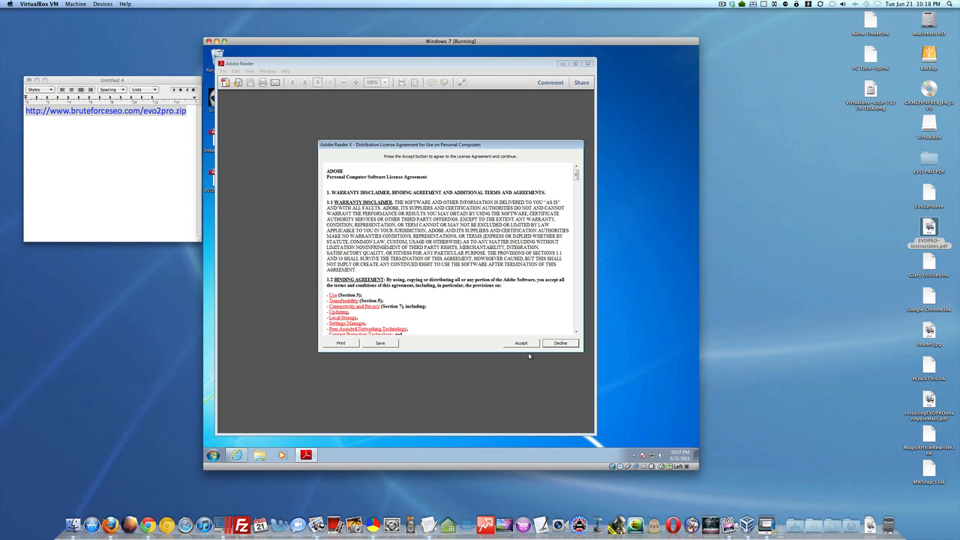
{"action": "left_click", "coordinate": [527, 345]}
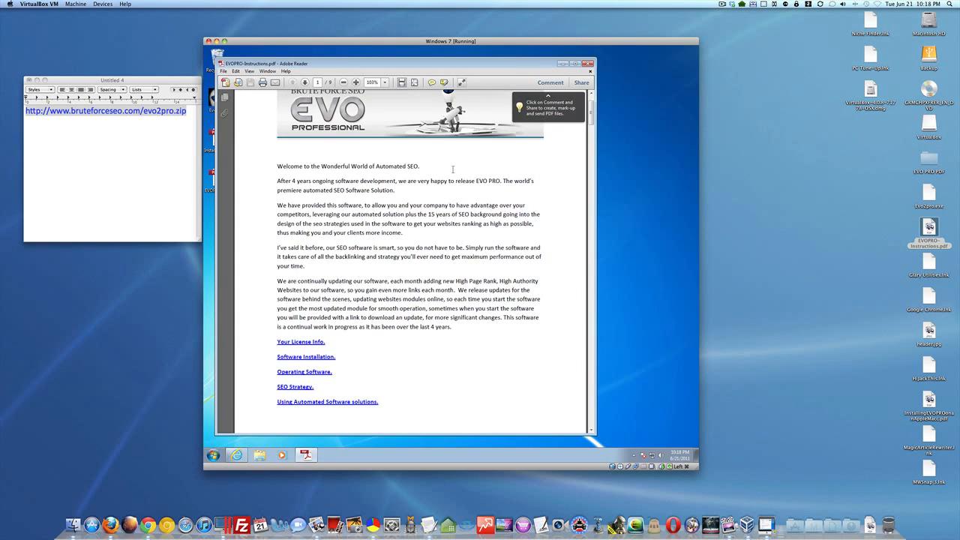
{"action": "left_click", "coordinate": [589, 63]}
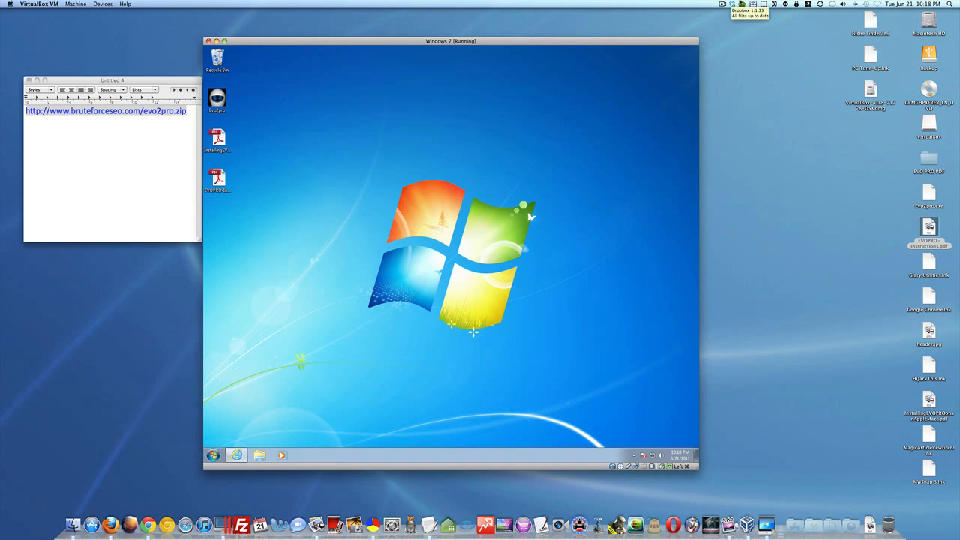
{"action": "left_click", "coordinate": [722, 4]}
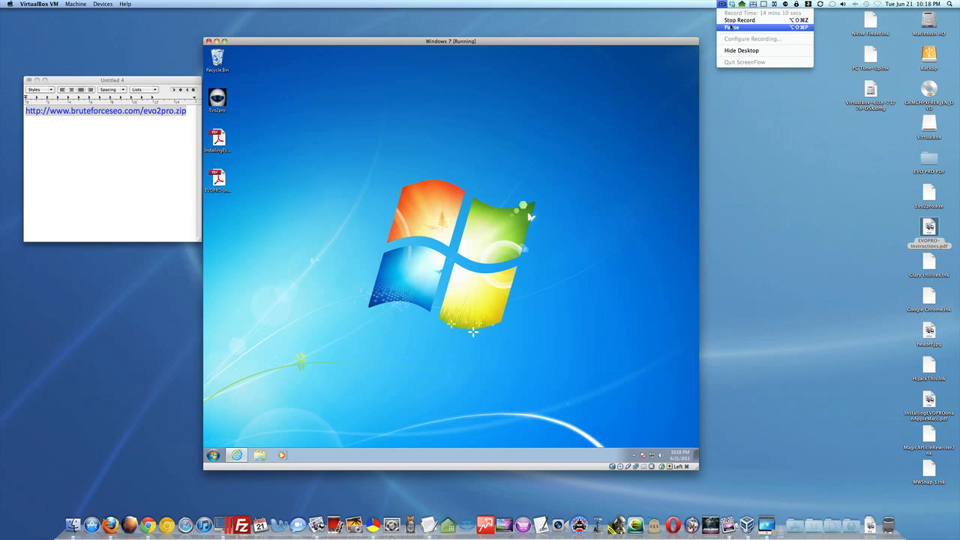